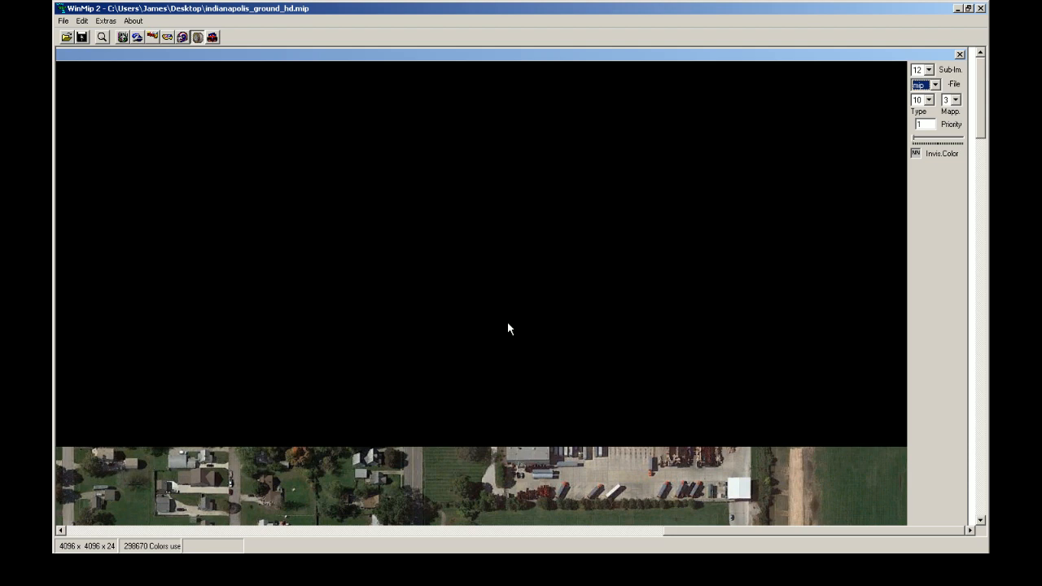
- Close the indianapolis_ground_hd.mip texture by exiting WinMip
mouse_move(854, 57)
mouse_down()
mouse_move(833, 130)
mouse_move(843, 73)
mouse_up()
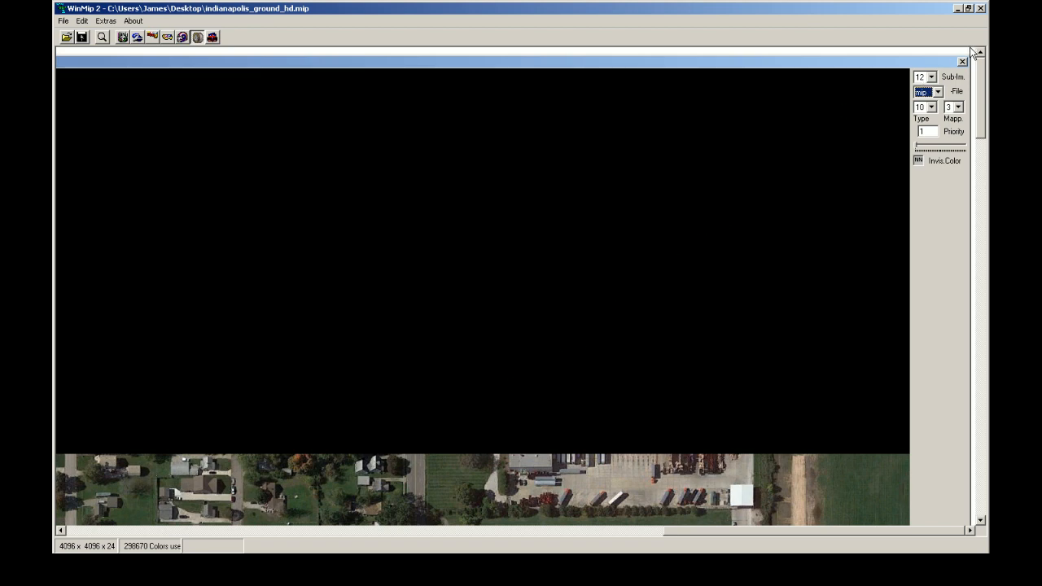
click(981, 8)
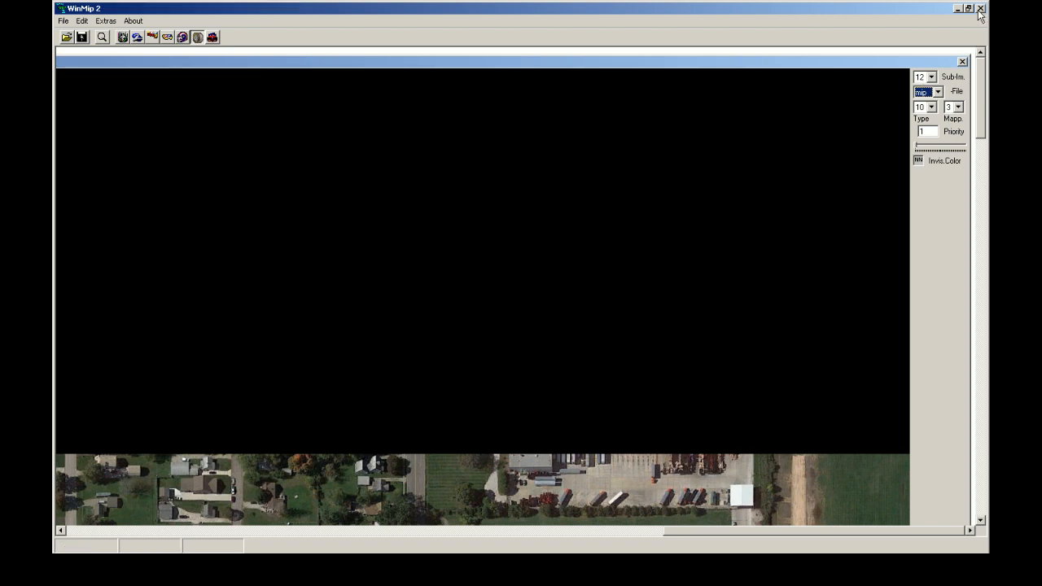
- Move indianapolis_ground_hd.mip to the middle of the desktop and open the Papyrus folder
drag(154, 320, 424, 306)
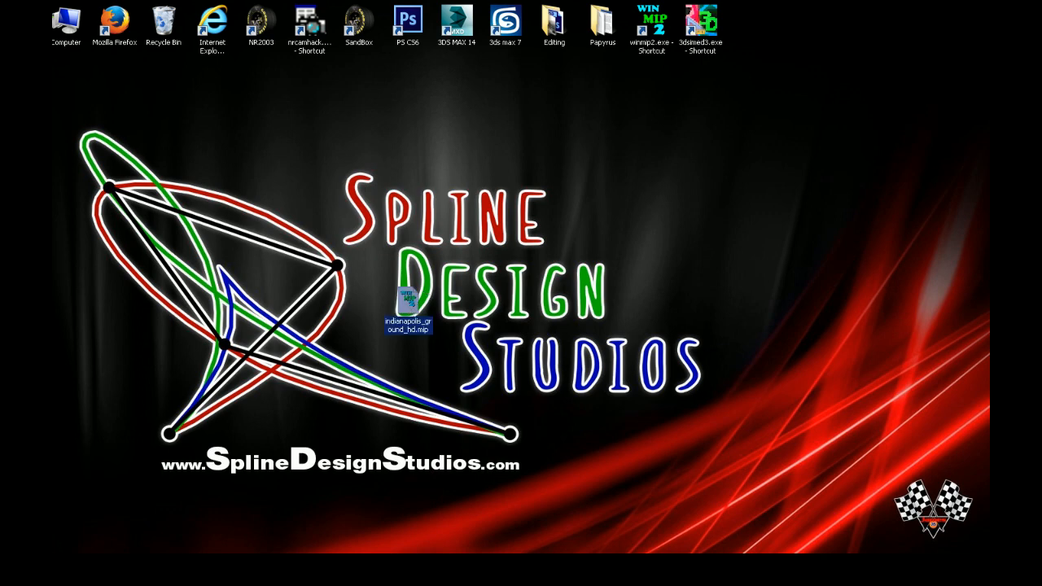
double_click(602, 25)
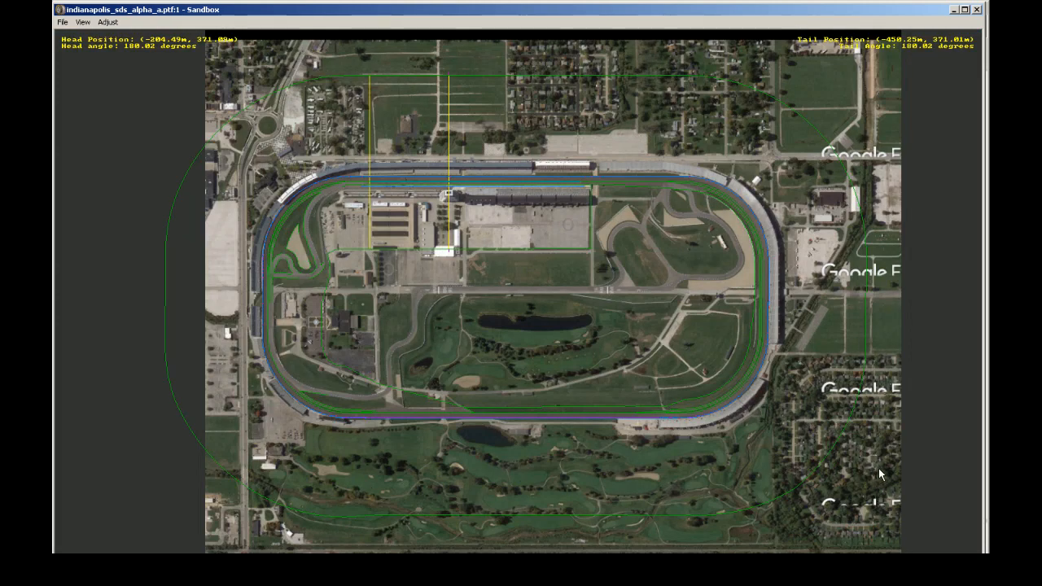
- Examine the picture of the background image settings embedded in the track's aerial photo in Sandbox
click(868, 485)
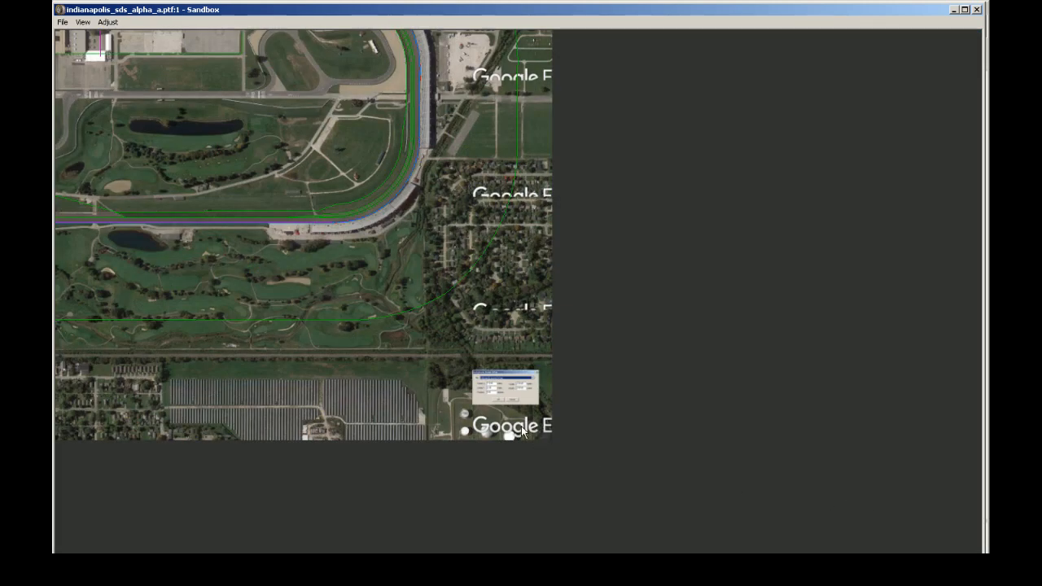
scroll(498, 384, up, 5)
click(496, 442)
scroll(495, 442, up, 2)
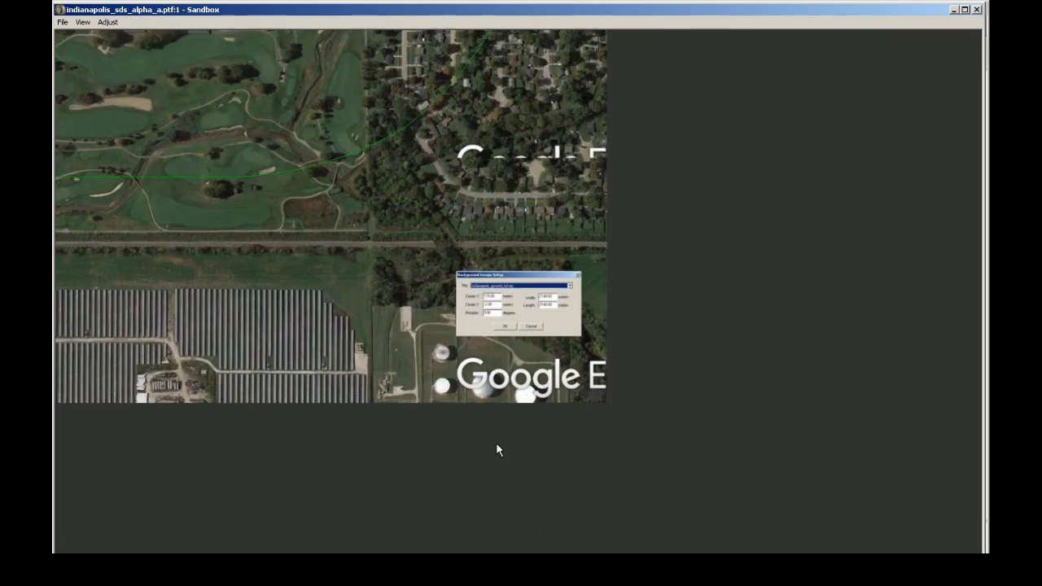
scroll(497, 440, up, 5)
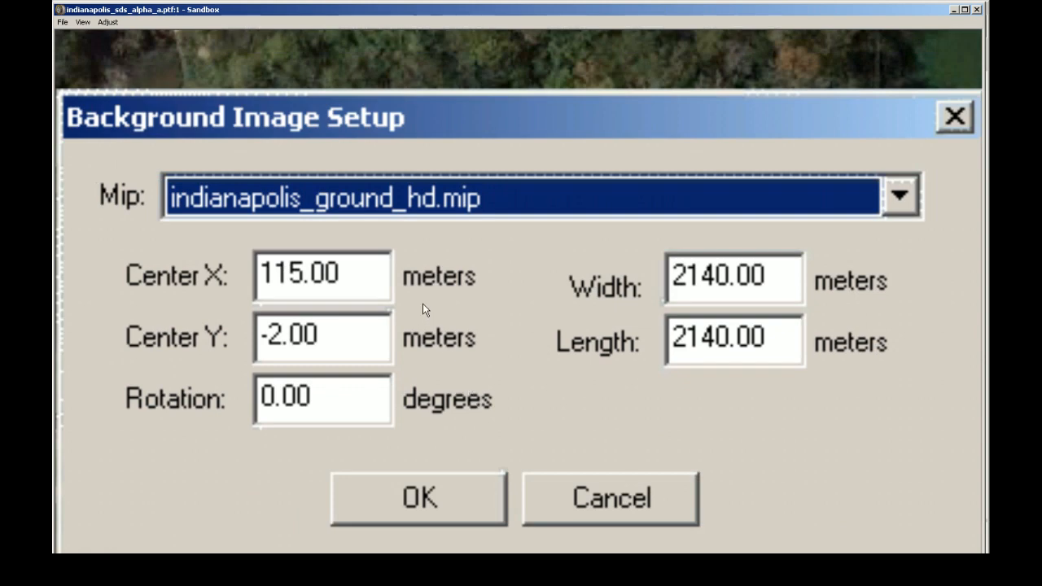
scroll(375, 333, down, 1)
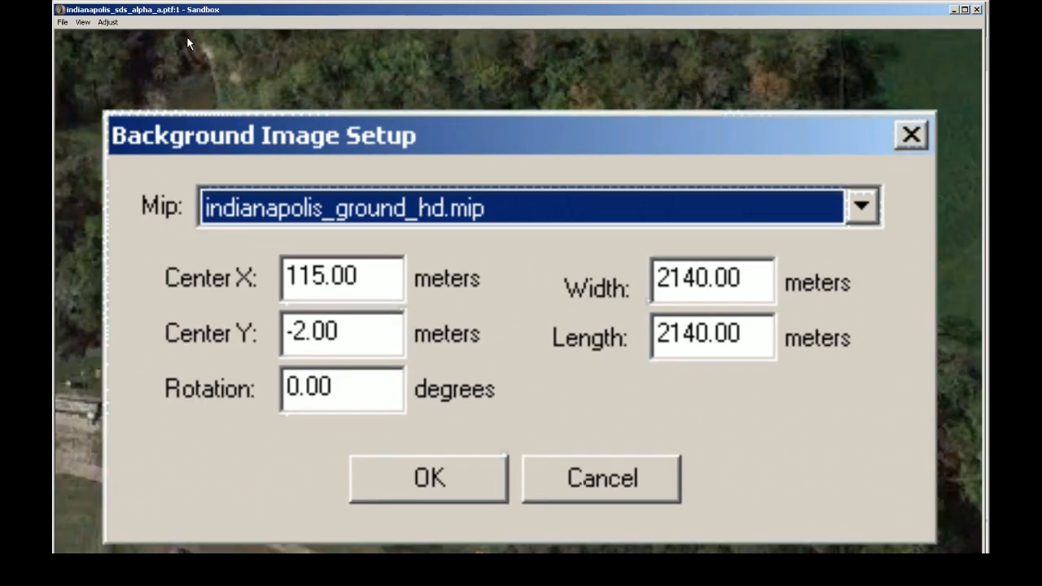
- Compare the live background image settings with the enlarged settings picture in the aerial photo, and leave them without changes
click(111, 23)
click(122, 35)
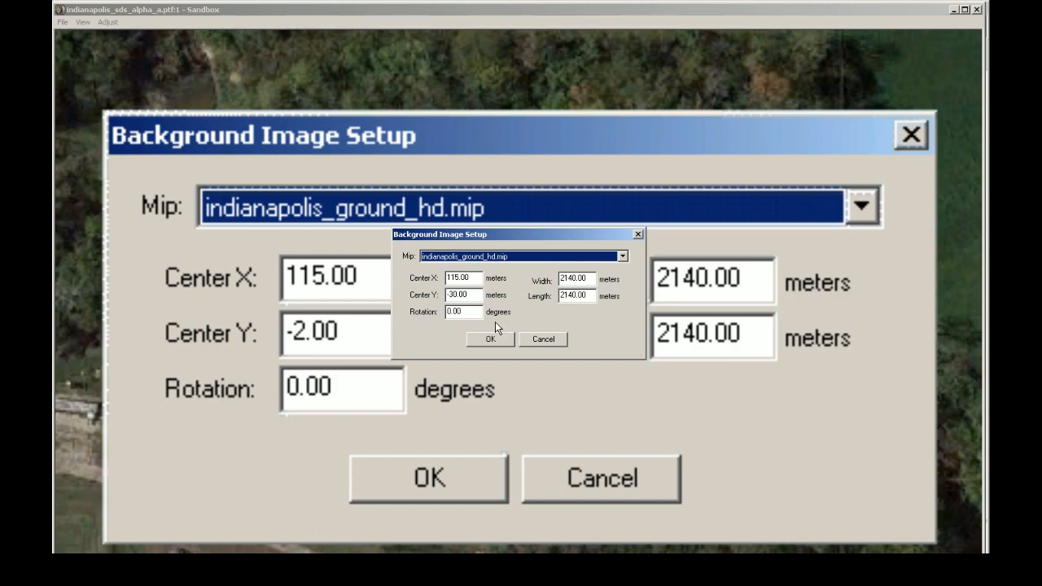
click(544, 336)
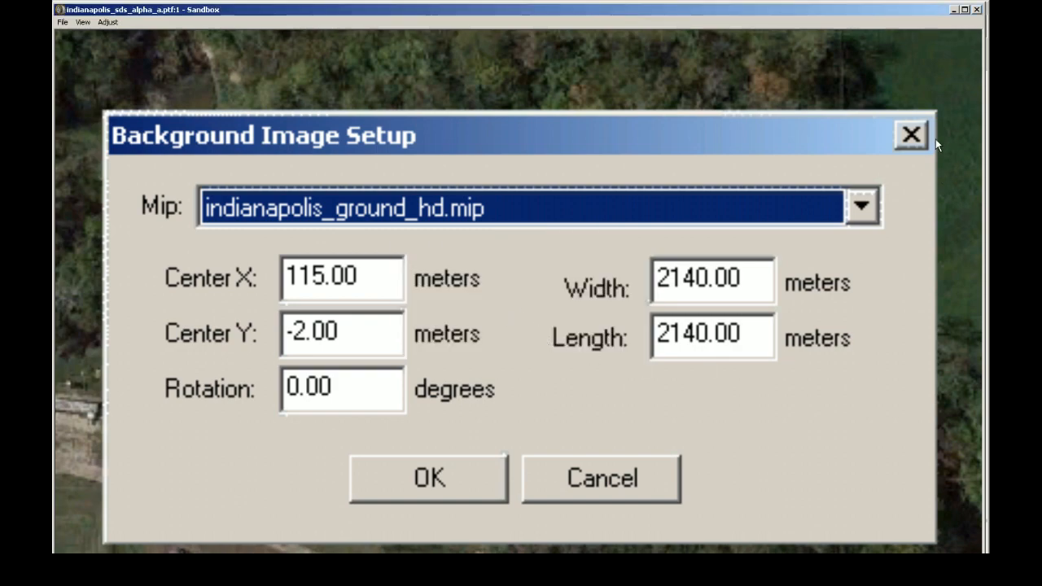
- Check the background image settings against the whole track with its aerial photo, and leave them without changes
scroll(855, 169, down, 12)
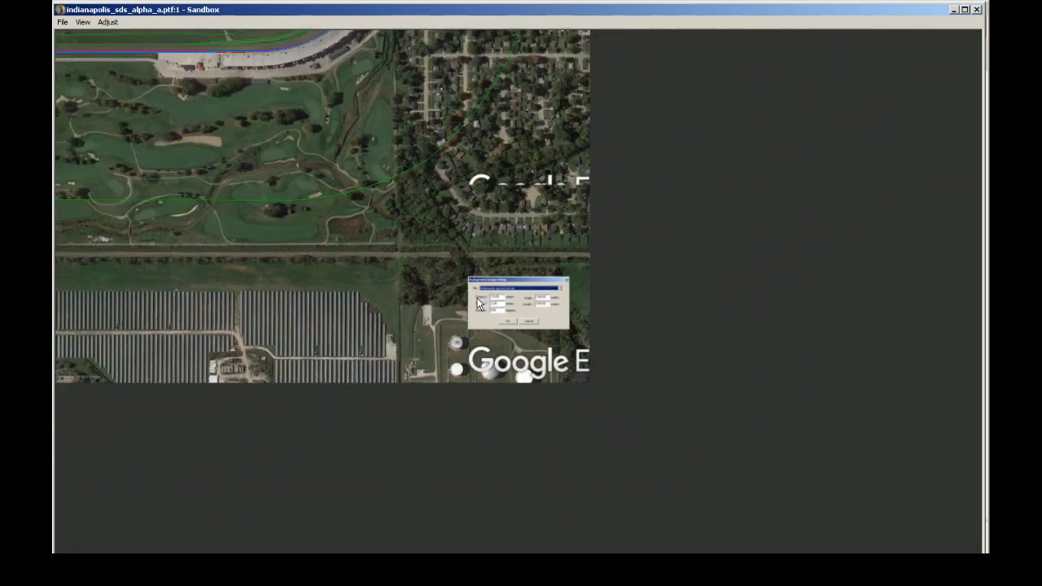
click(352, 178)
scroll(543, 200, up, 1)
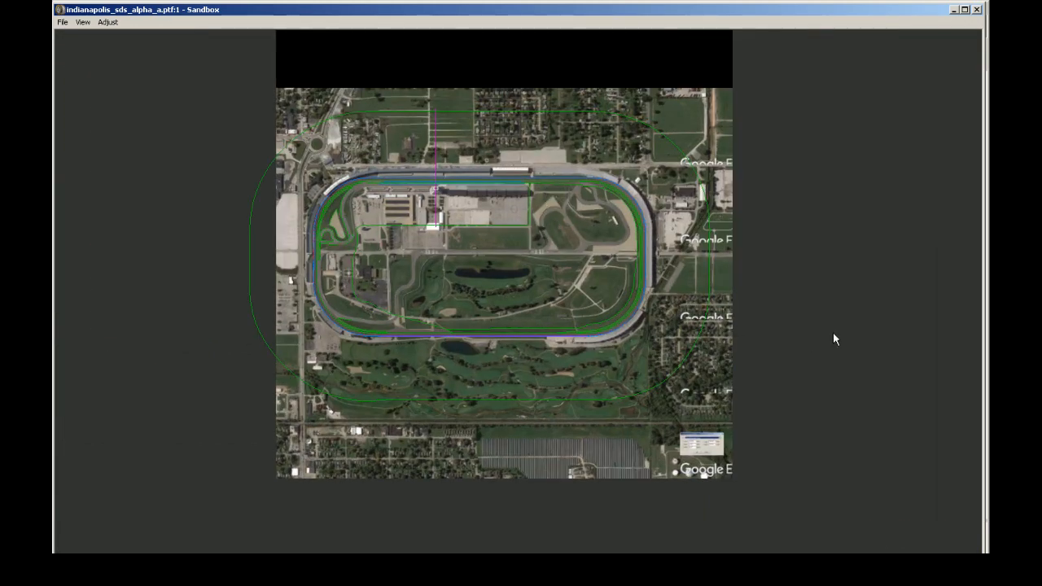
scroll(805, 339, up, 2)
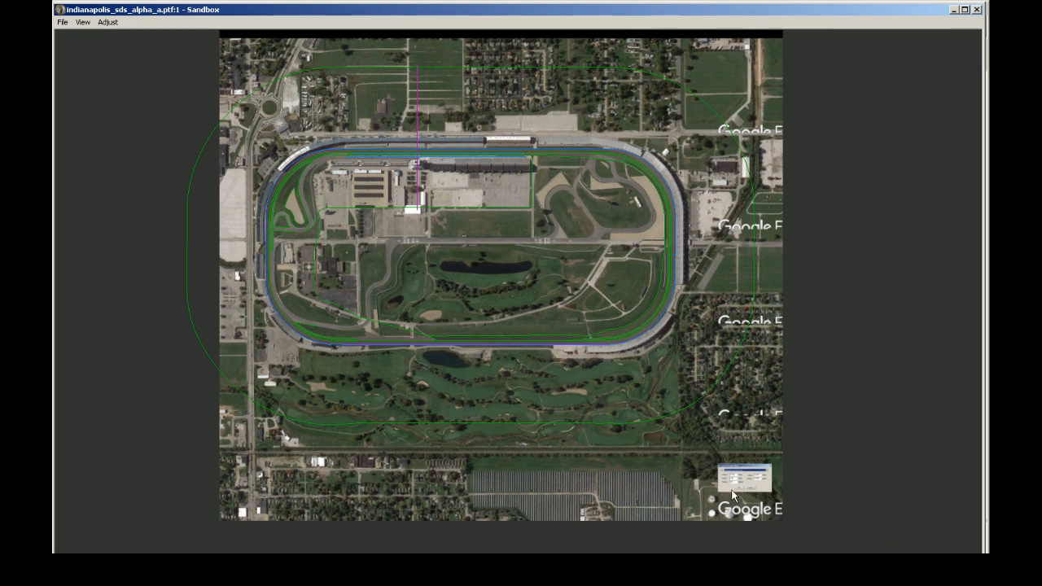
click(107, 22)
click(131, 35)
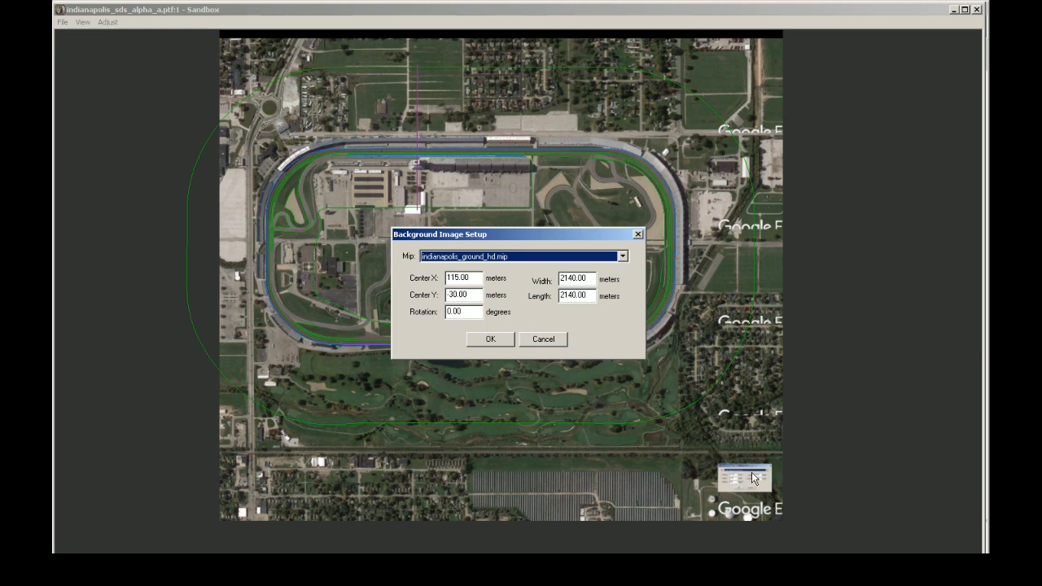
click(550, 340)
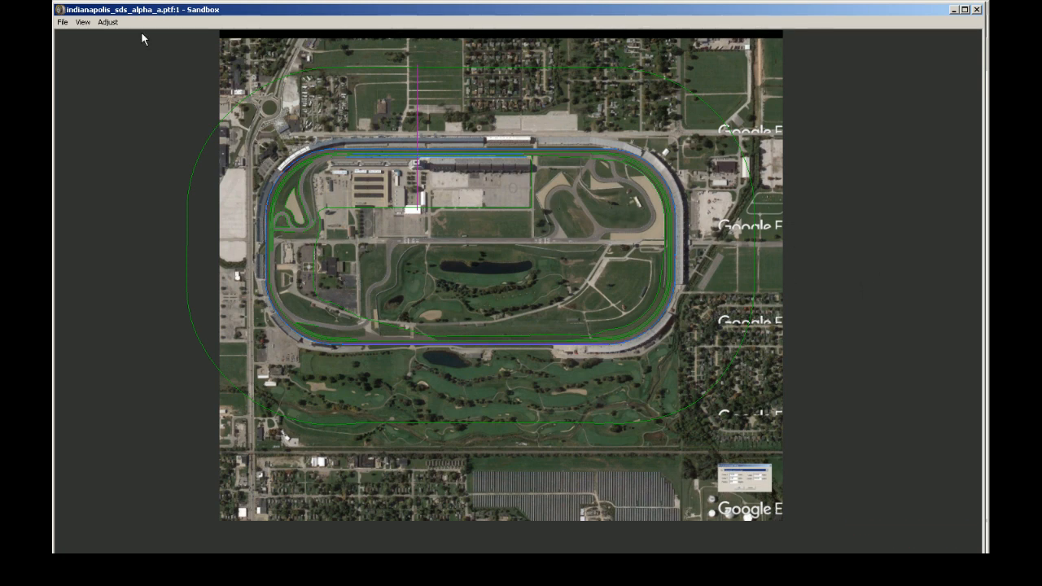
- Browse the mip files available for the background image, keeping indianapolis_ground_hd.mip selected
click(108, 22)
click(112, 36)
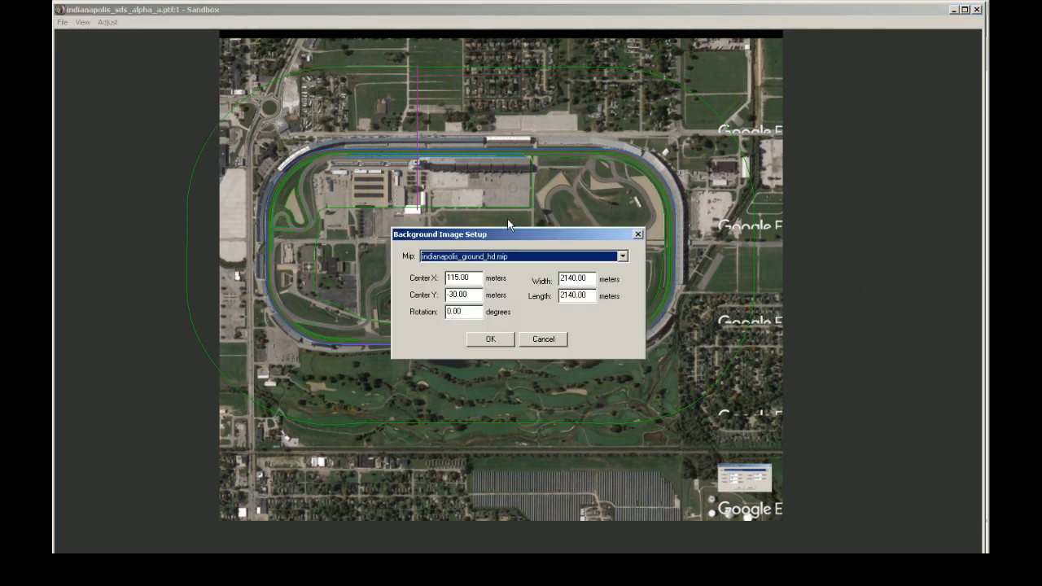
click(505, 256)
drag(622, 301, 625, 269)
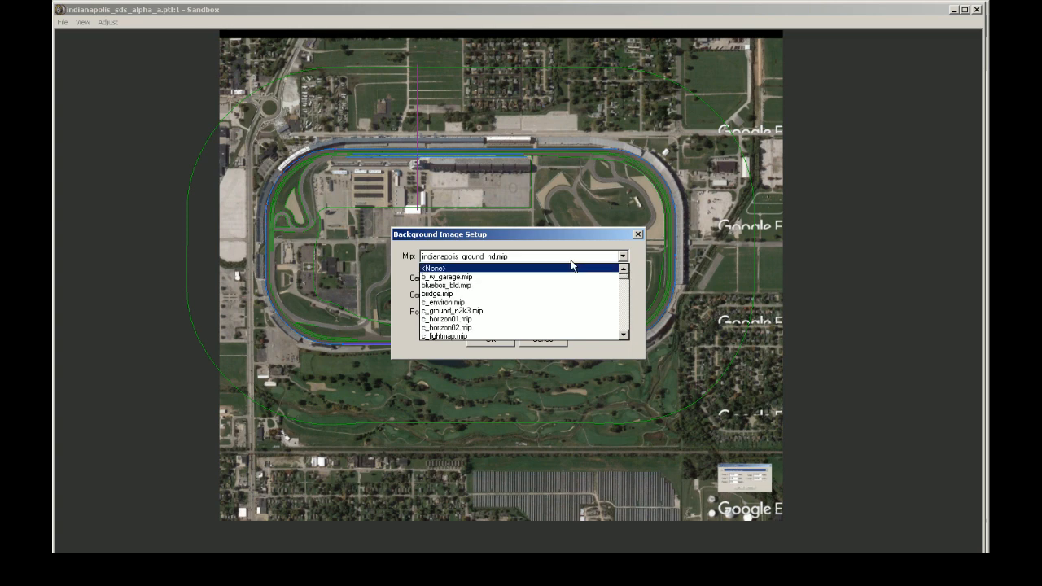
click(569, 258)
click(499, 338)
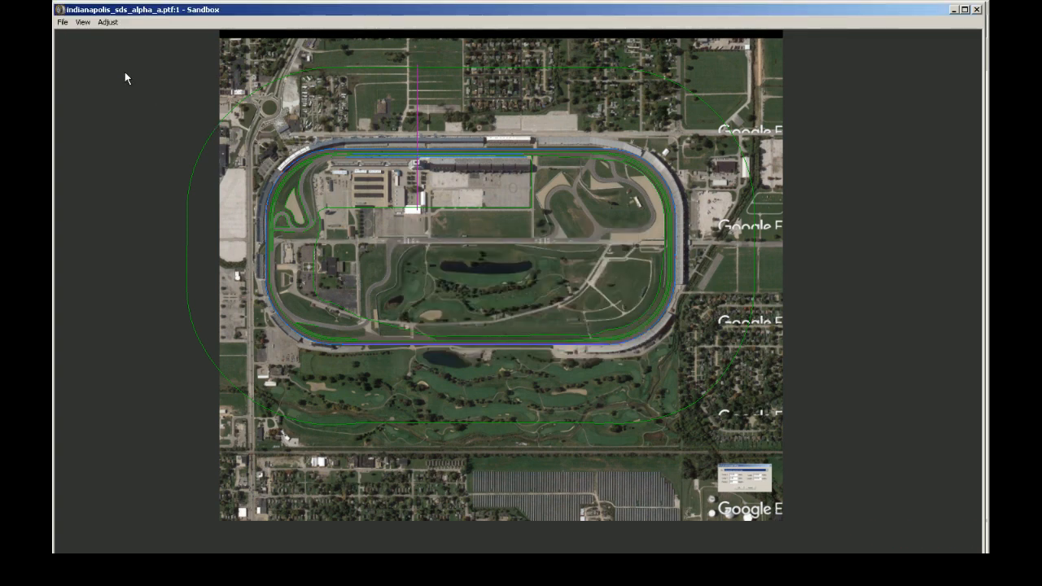
- Remove the aerial photo behind the track by setting the background image's mip to <None>
click(107, 22)
click(129, 37)
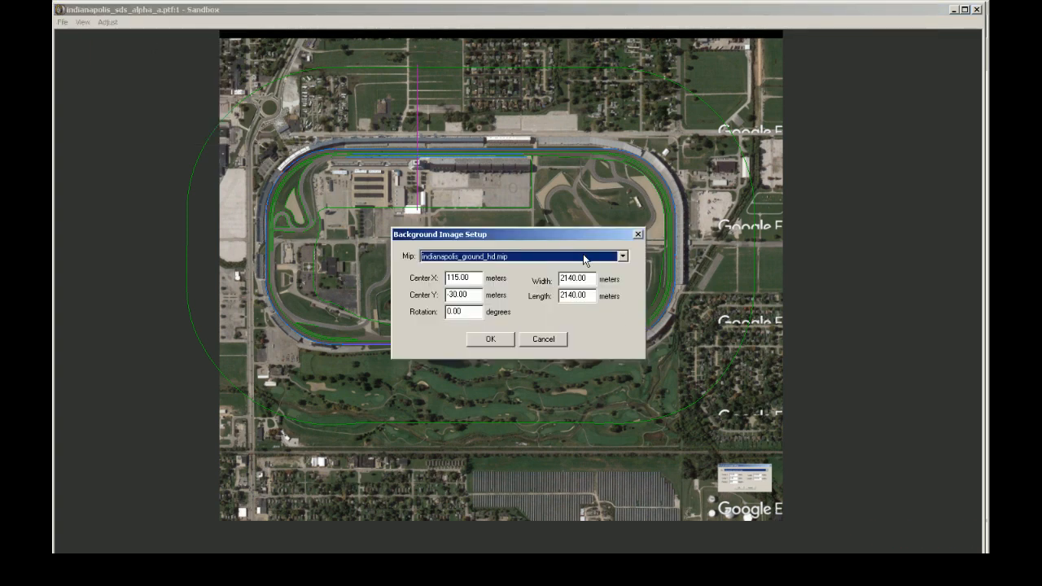
click(622, 256)
click(624, 311)
drag(625, 312, 624, 265)
click(501, 269)
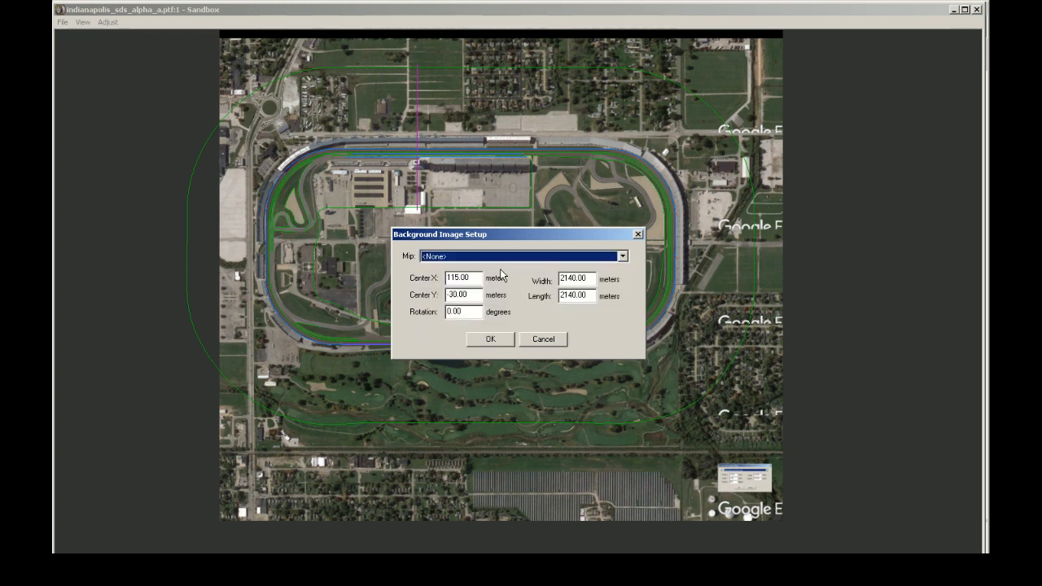
click(492, 339)
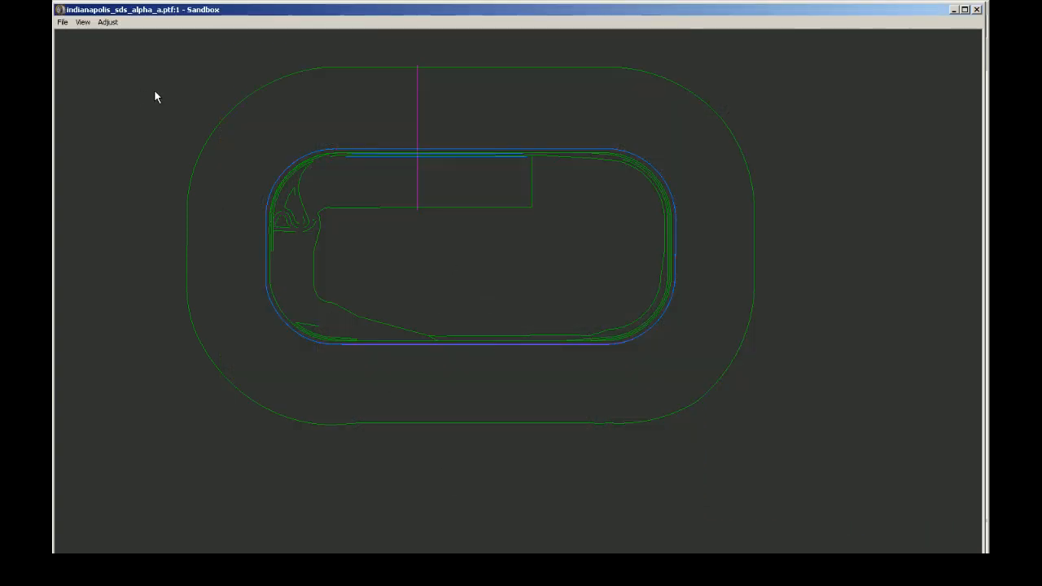
- Assign indianapolis_ground_hd.mip as the track's background image
click(108, 22)
click(116, 36)
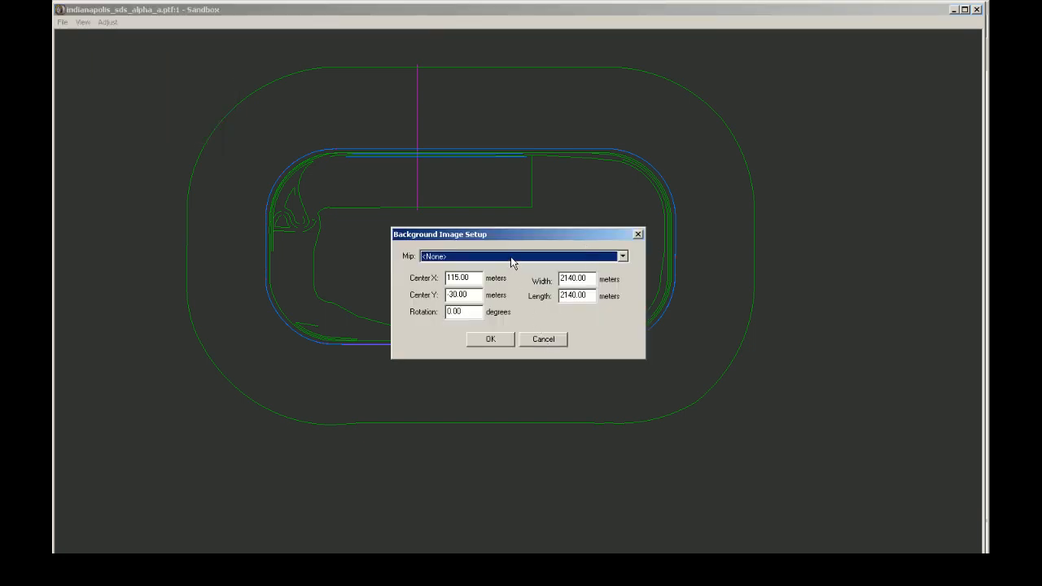
click(511, 262)
scroll(502, 293, down, 6)
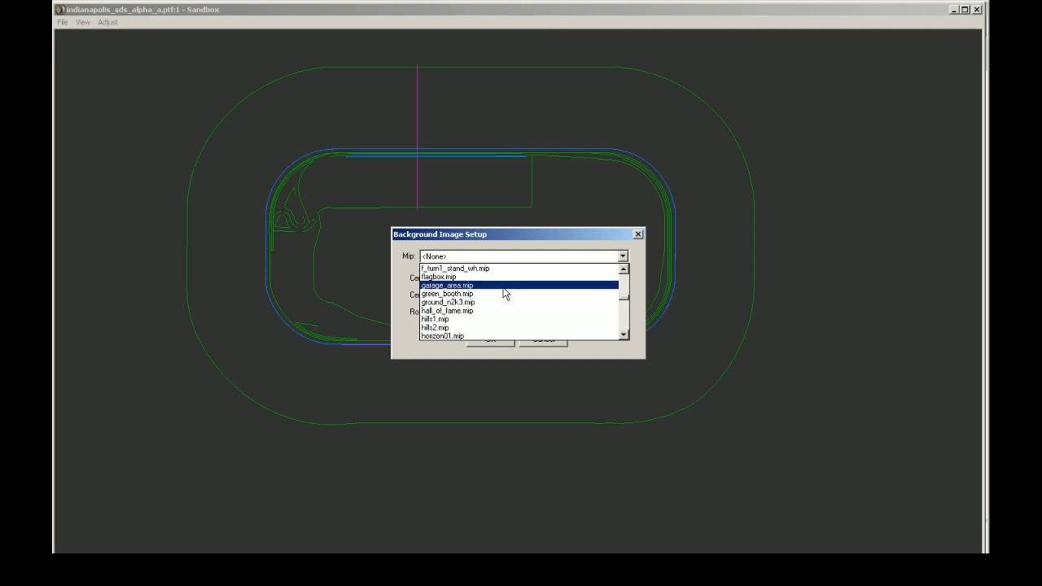
scroll(502, 293, down, 3)
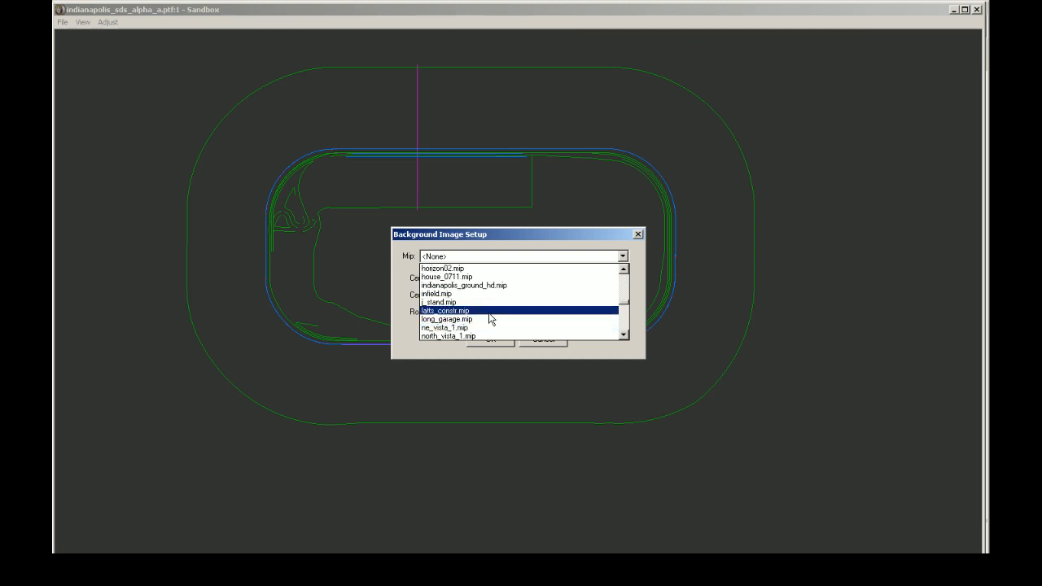
click(488, 286)
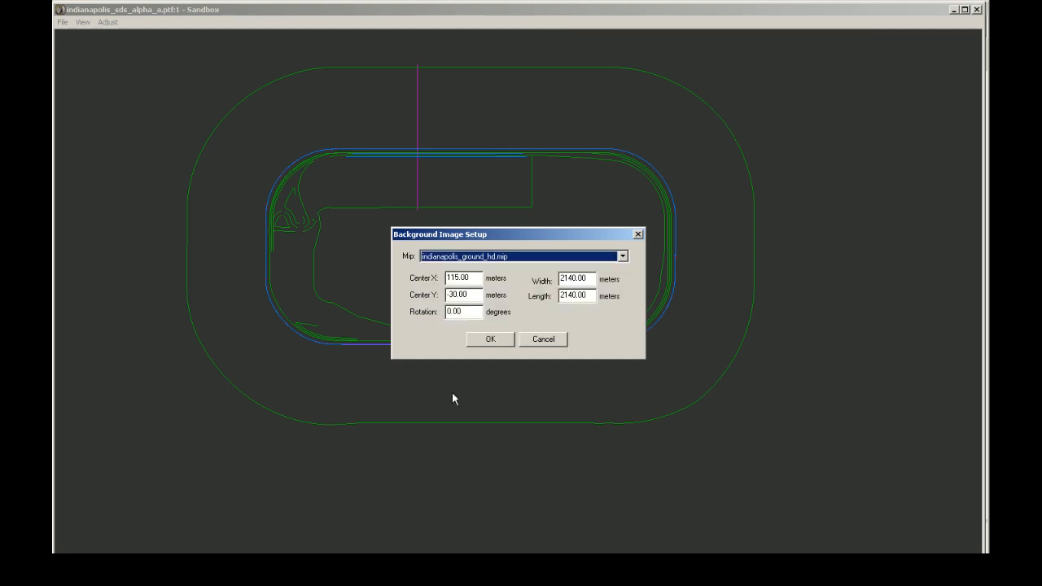
click(498, 342)
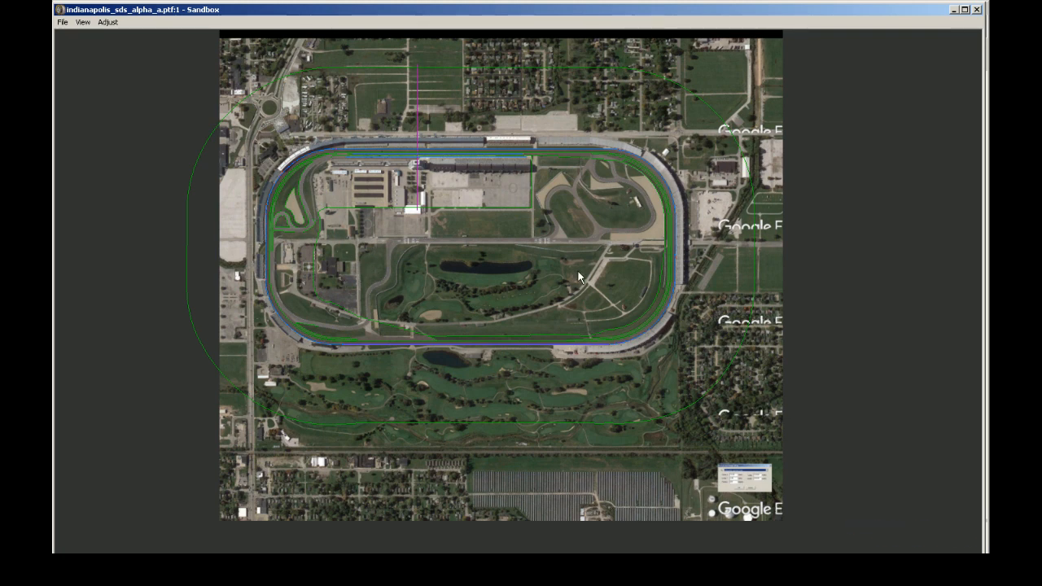
- Review the background image's center, width, length and rotation settings, and leave them without changes
click(109, 22)
click(122, 37)
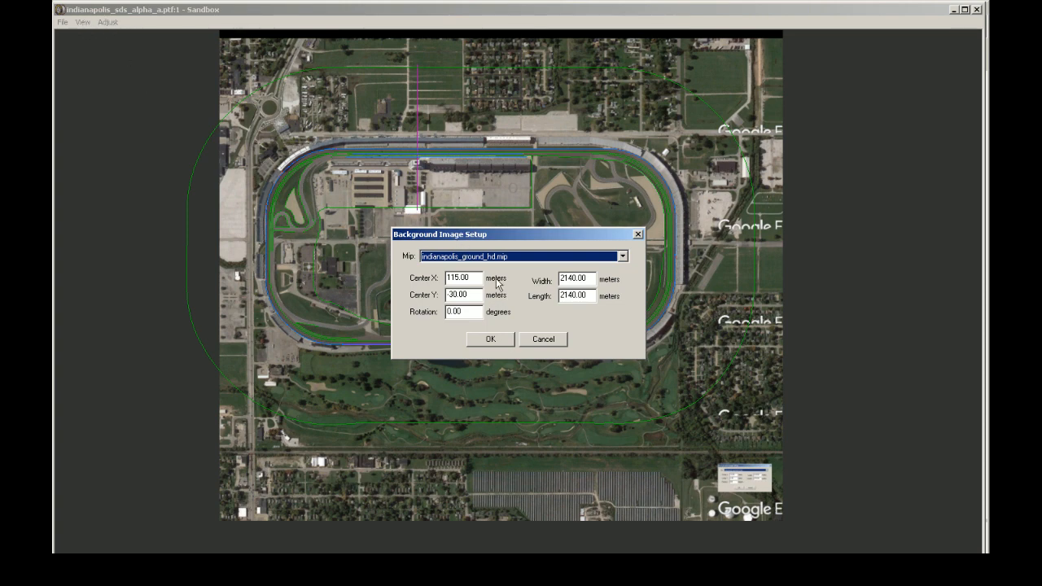
click(542, 340)
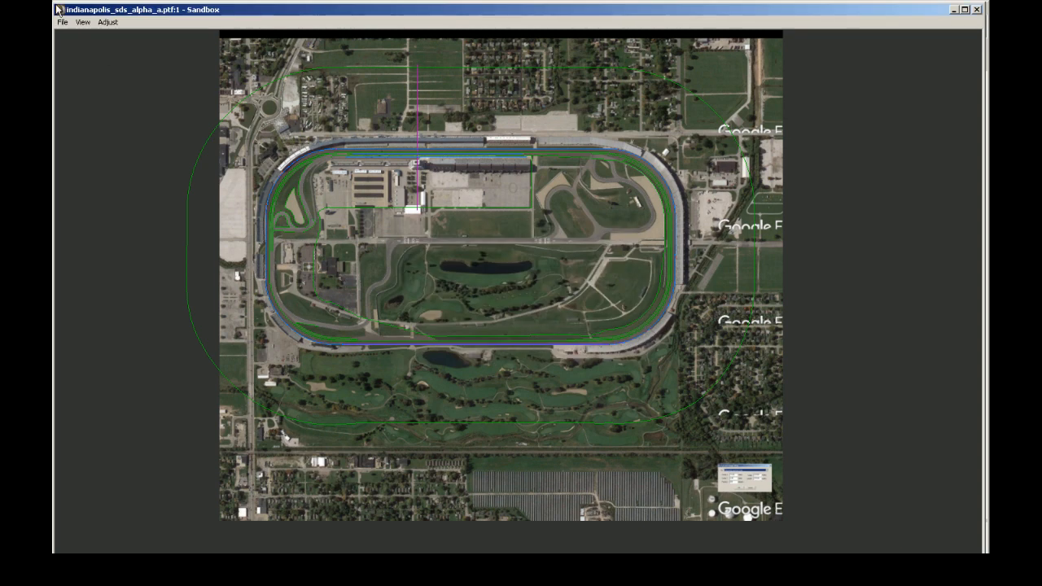
click(108, 22)
click(120, 37)
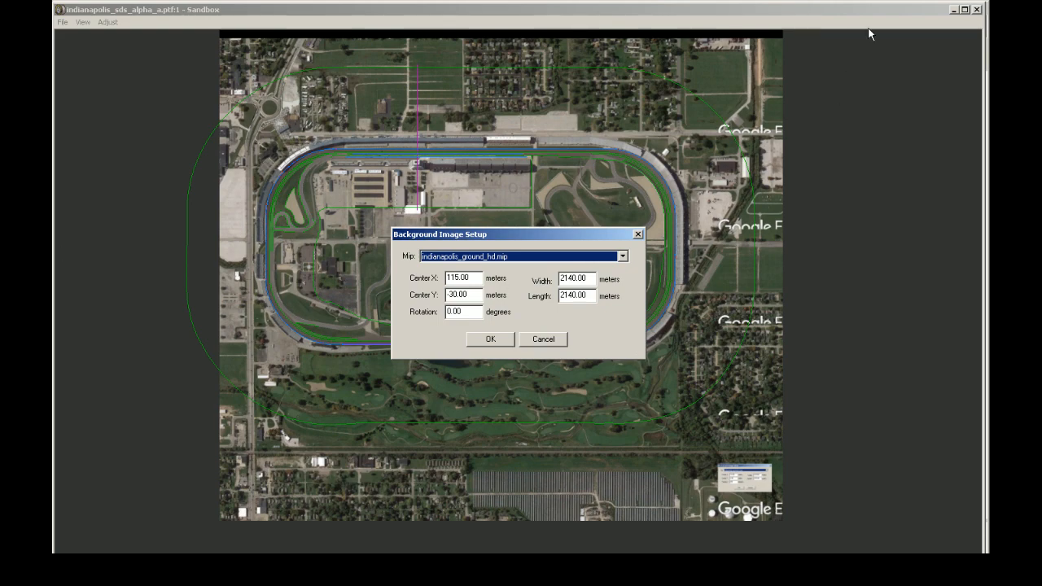
click(543, 338)
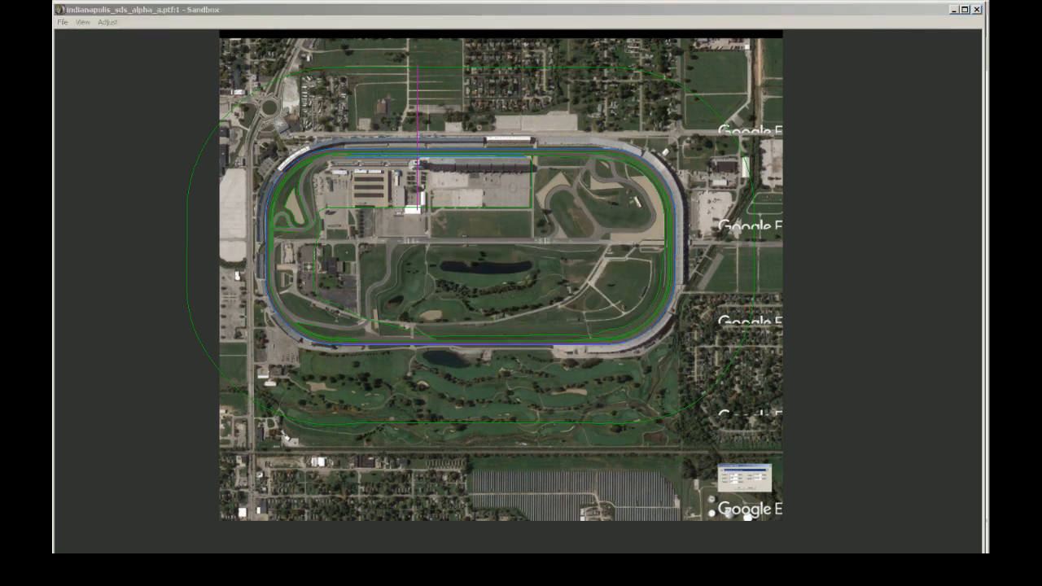
- View the contents of the indianapolis_sds_alpha folder inside the Papyrus tracks folder, and close the file window
key(alt+Tab)
double_click(422, 115)
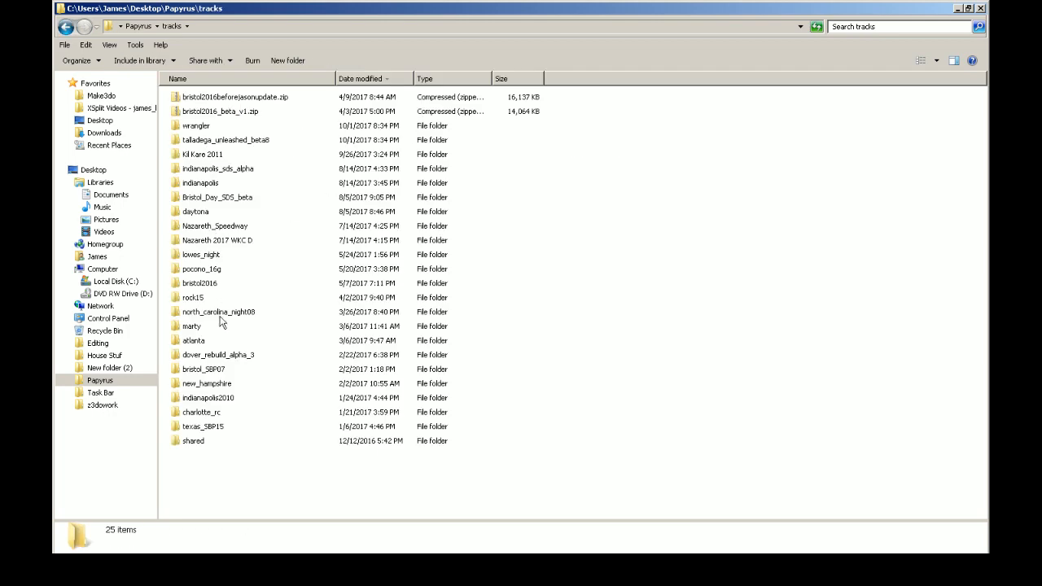
double_click(226, 169)
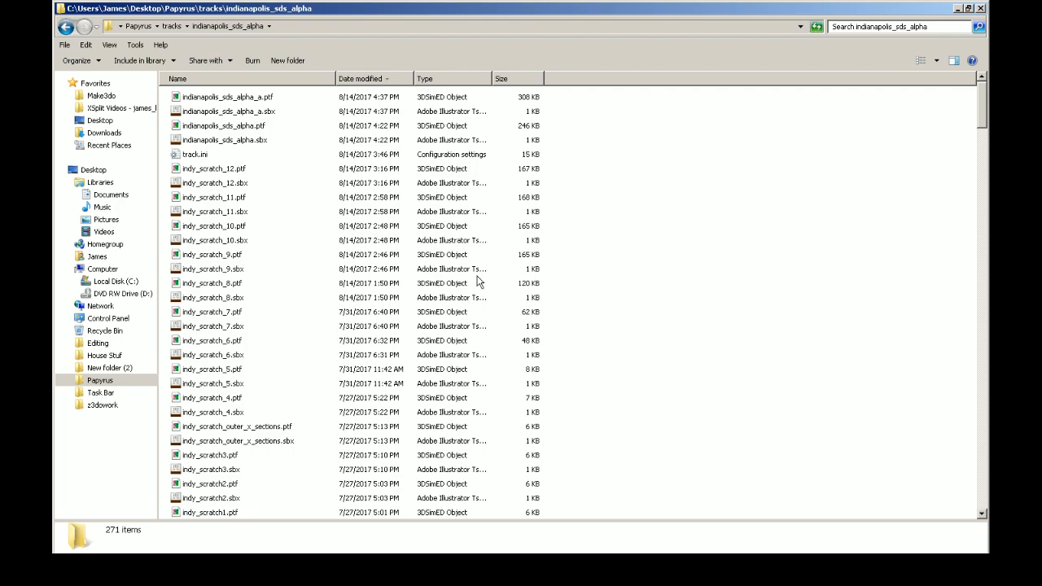
click(980, 8)
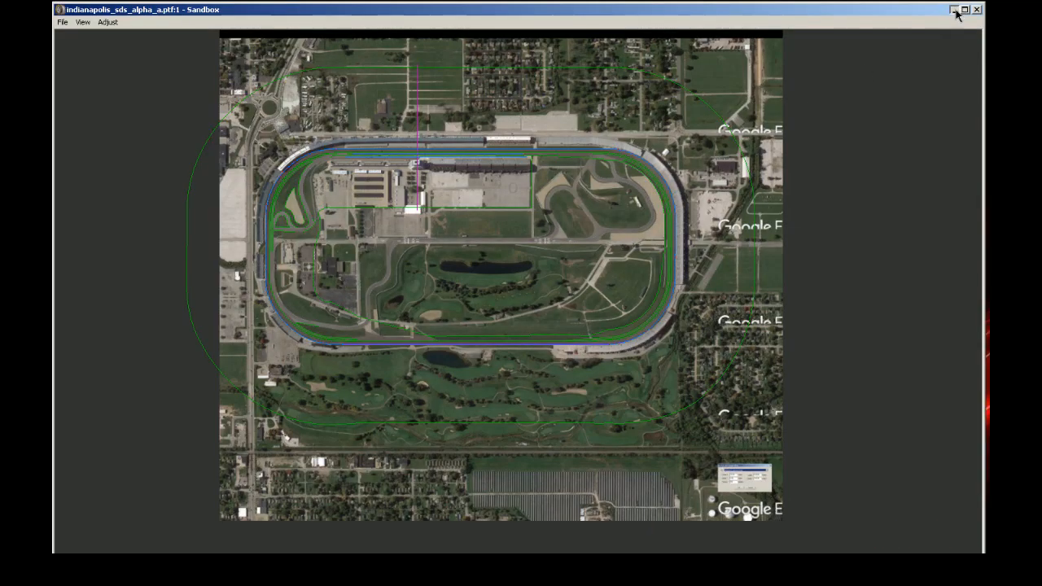
click(957, 11)
click(934, 11)
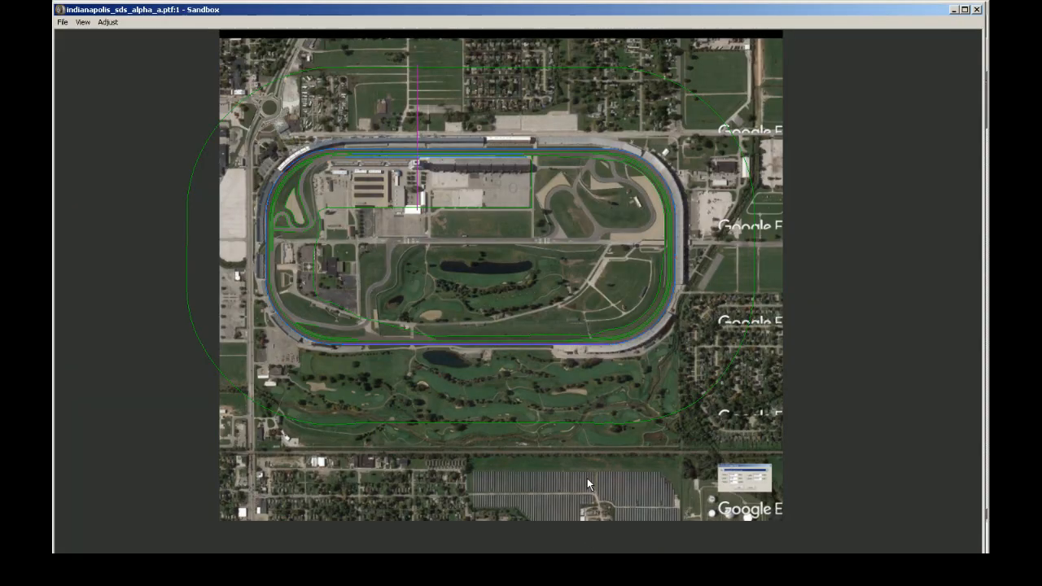
click(108, 22)
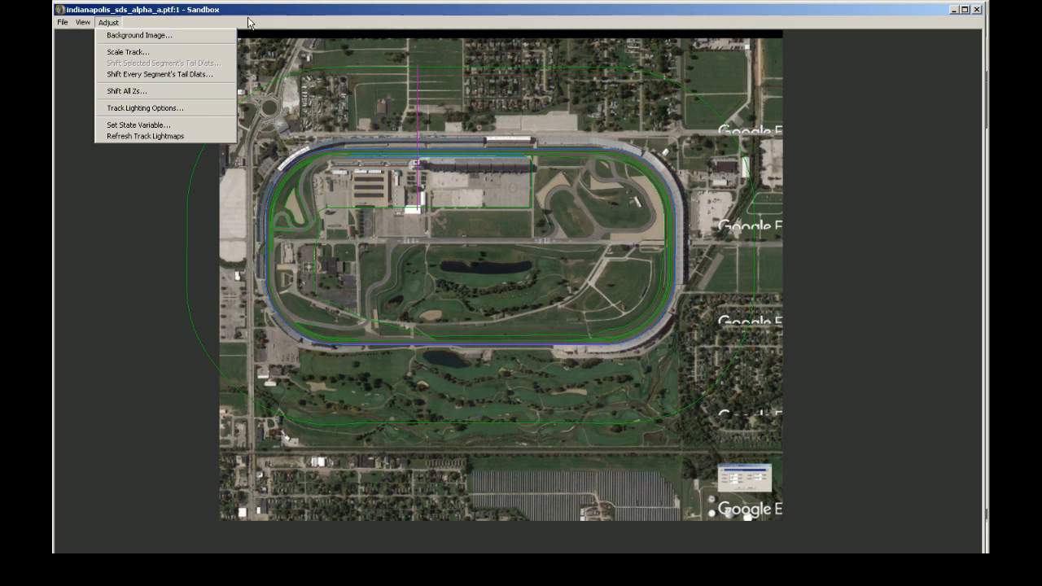
- Measure the speedway's distance between its opposite short ends in meters in Google Earth Pro, then return to Sandbox and close the background image setup
click(183, 38)
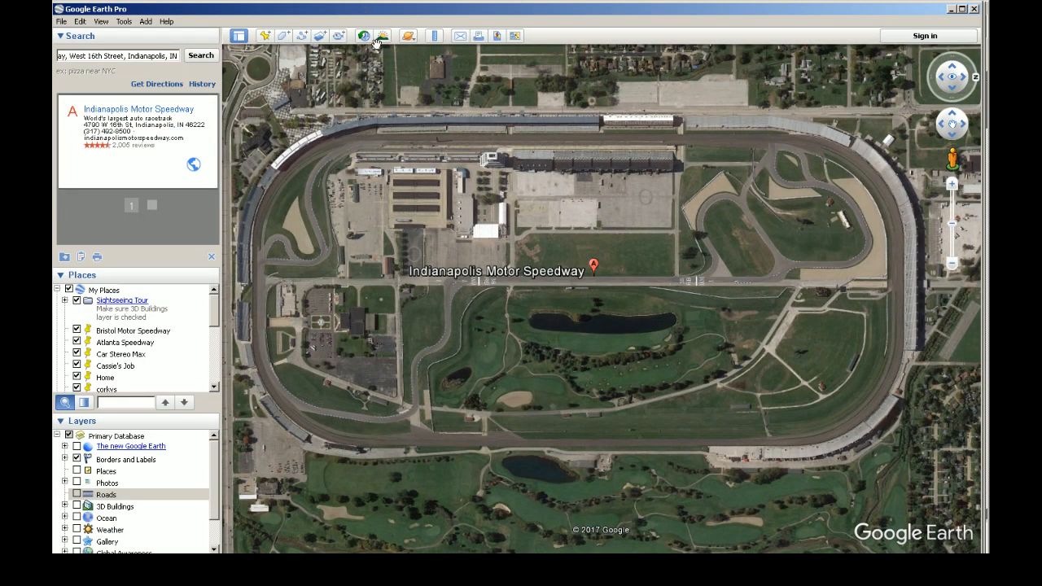
click(433, 36)
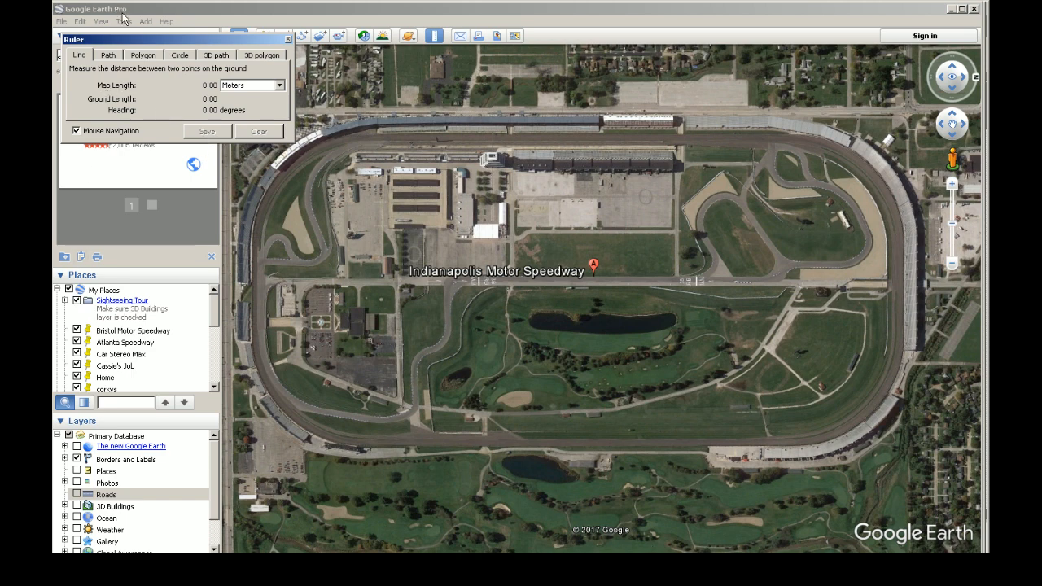
drag(177, 41, 175, 16)
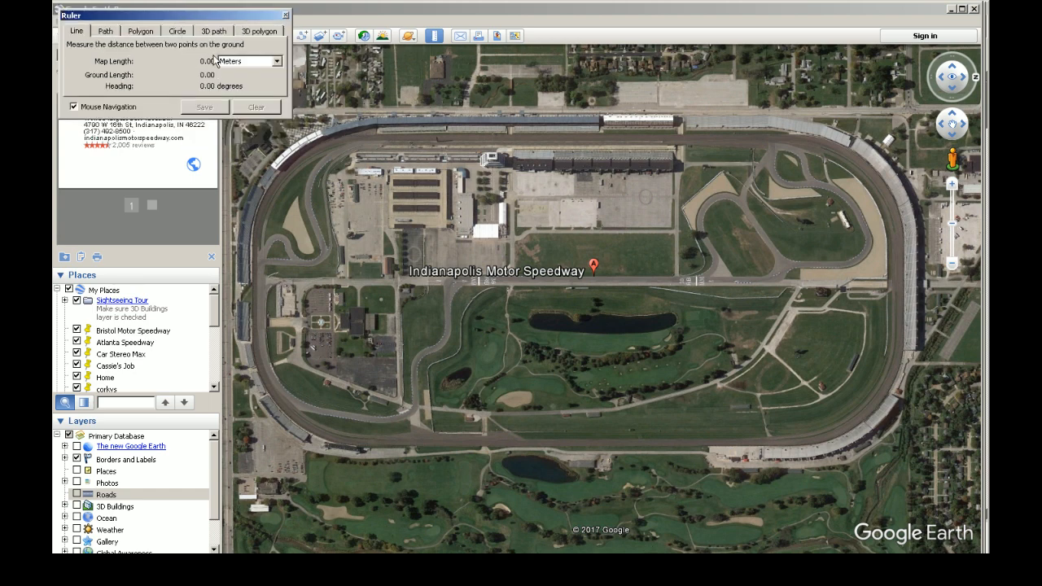
click(251, 288)
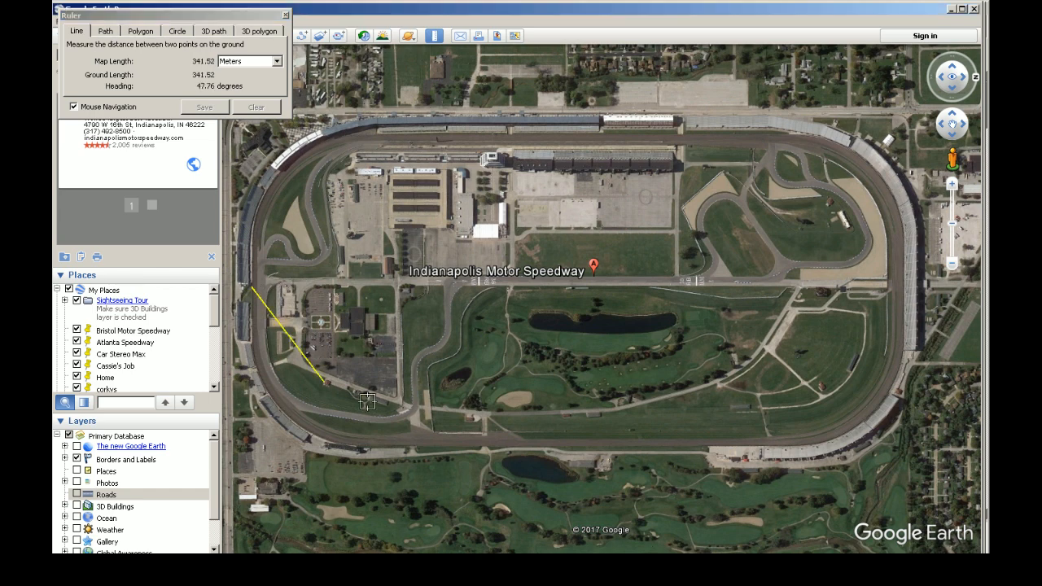
click(901, 285)
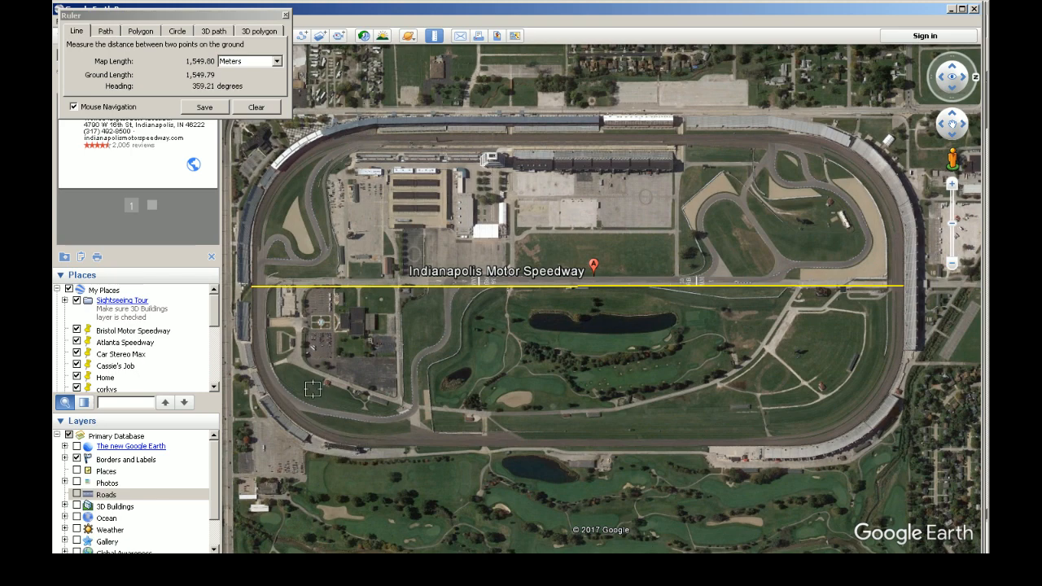
click(603, 570)
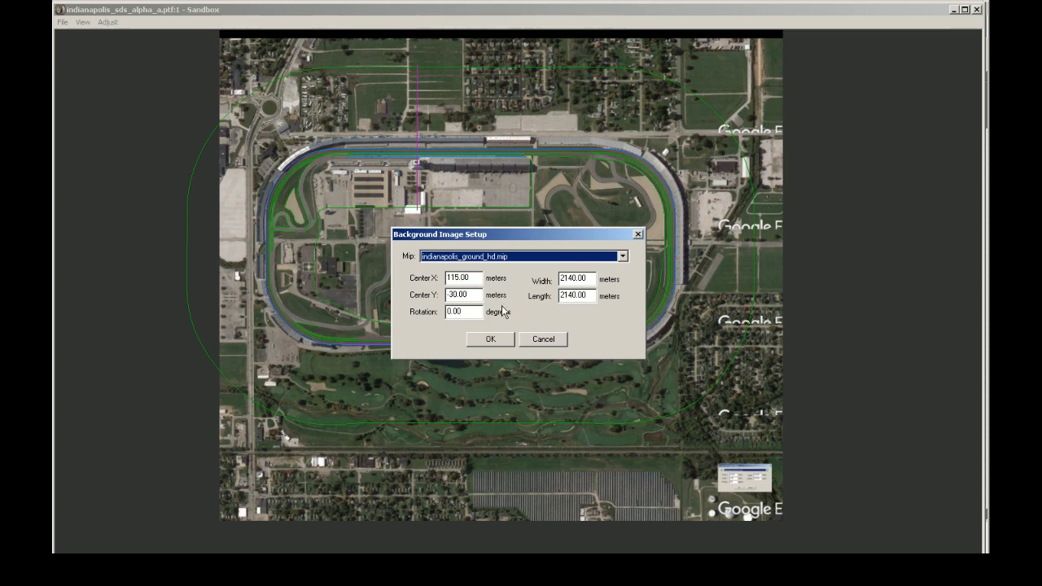
click(533, 337)
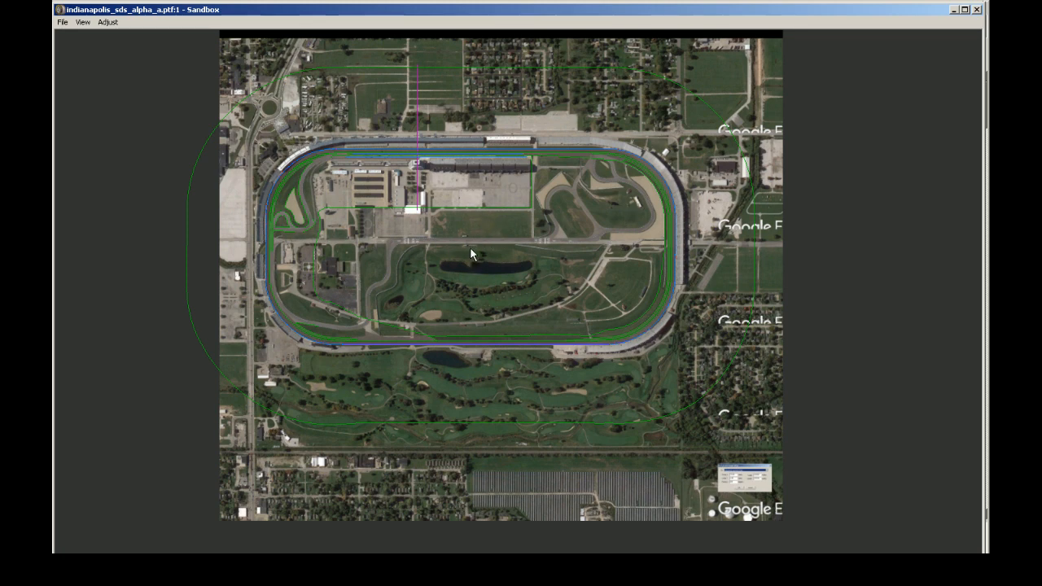
- Set the background image's Center X and Center Y to 0 and its width and length to 500 meters
click(119, 22)
click(122, 36)
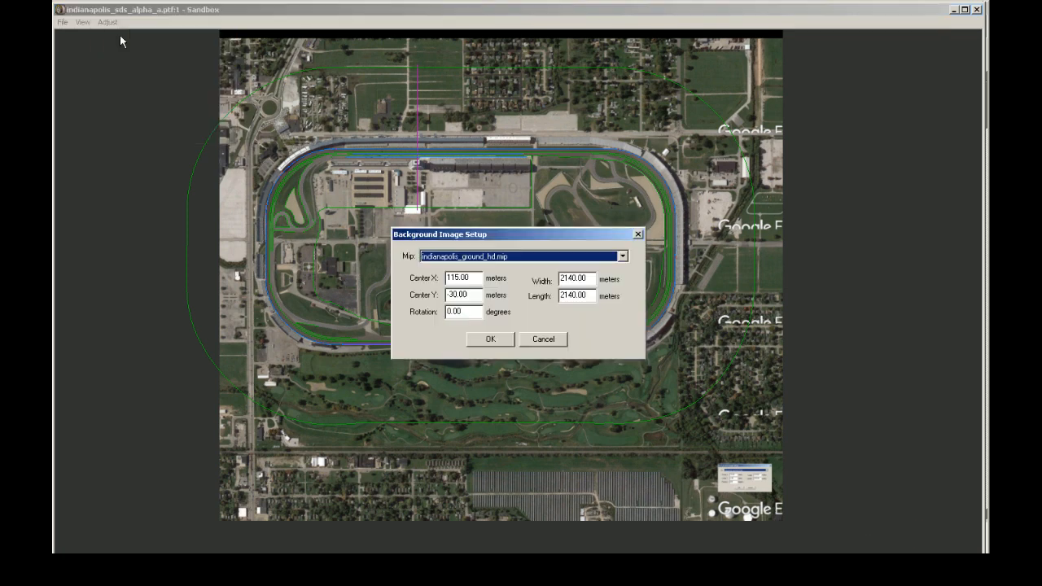
double_click(471, 278)
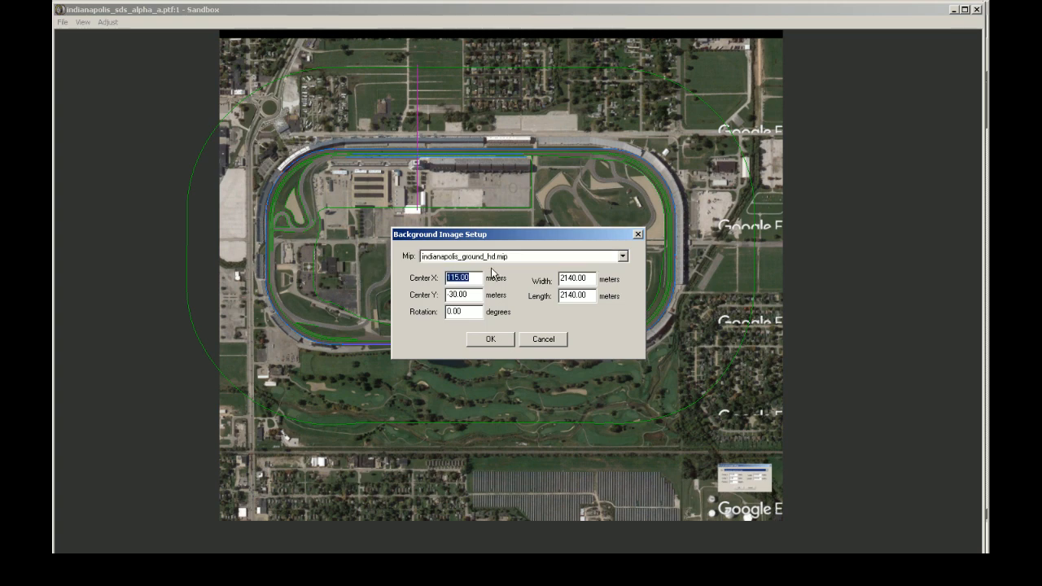
text(0)
key(Tab)
text(0)
double_click(586, 277)
text(500)
key(Tab)
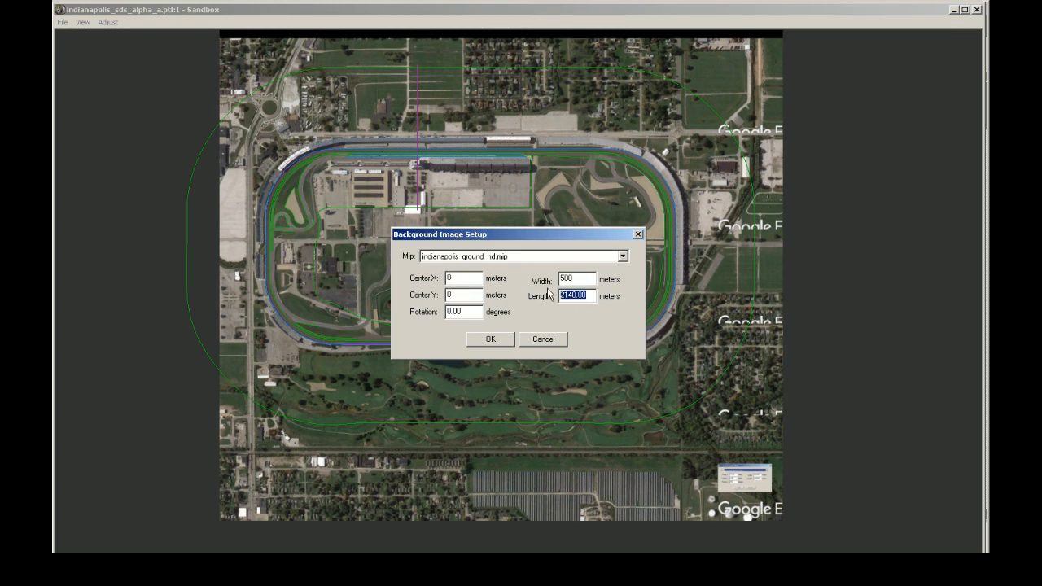
text(500)
click(505, 344)
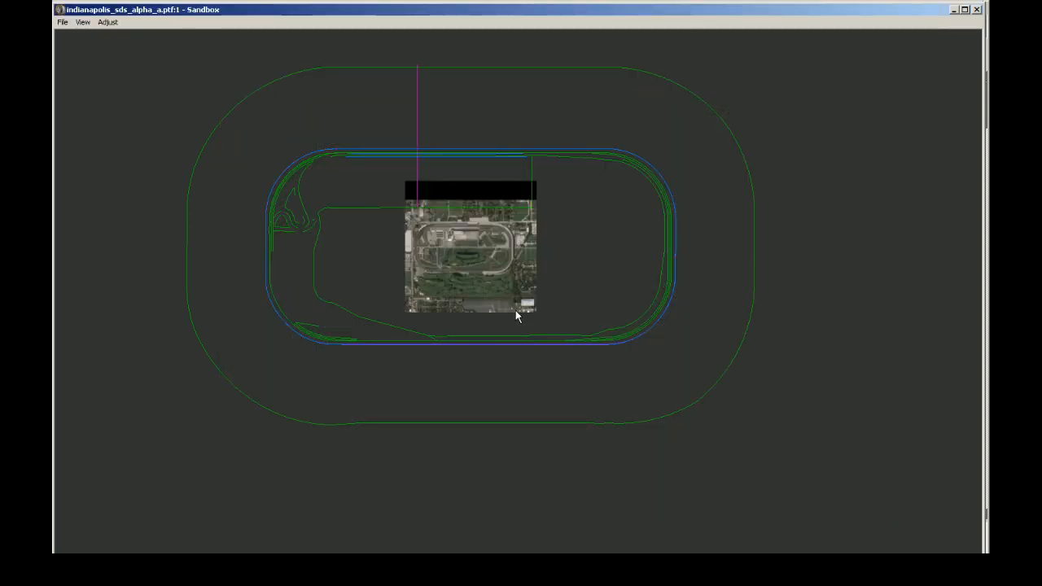
- Draw the world underneath the track lines to compare it with the aerial photo, and turn it off again
click(106, 23)
mouse_move(83, 23)
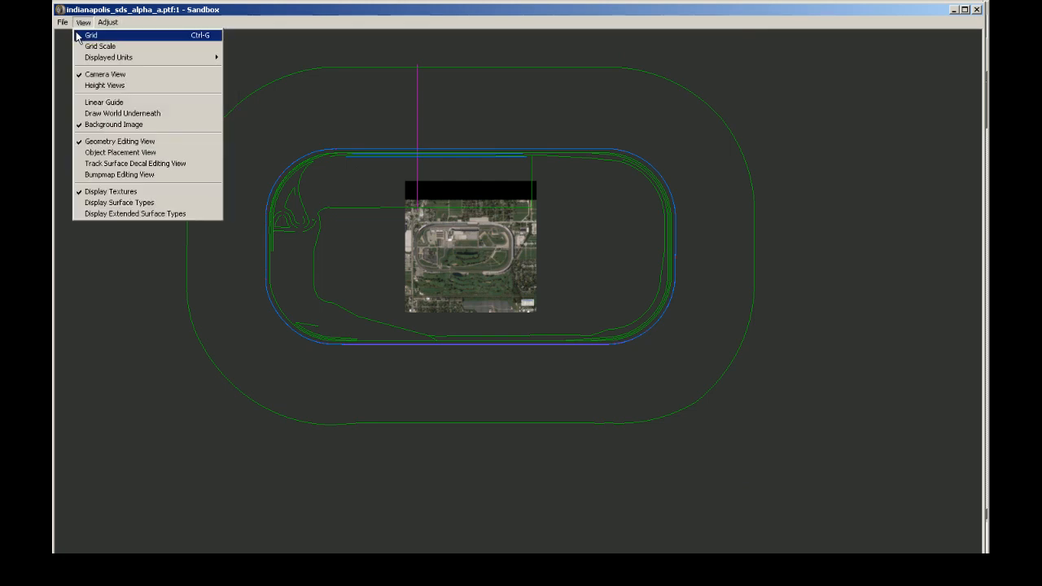
click(119, 114)
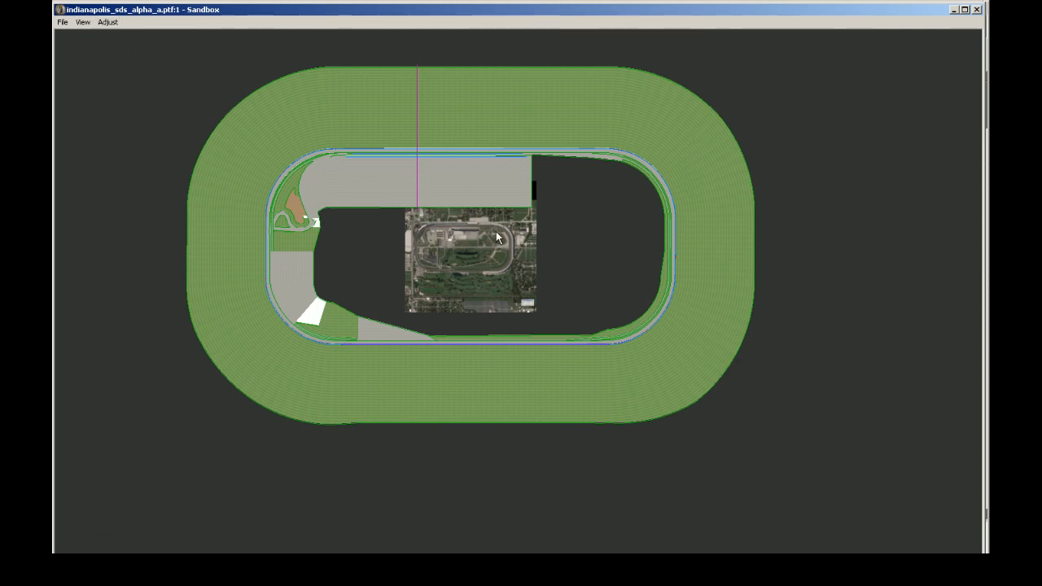
click(82, 22)
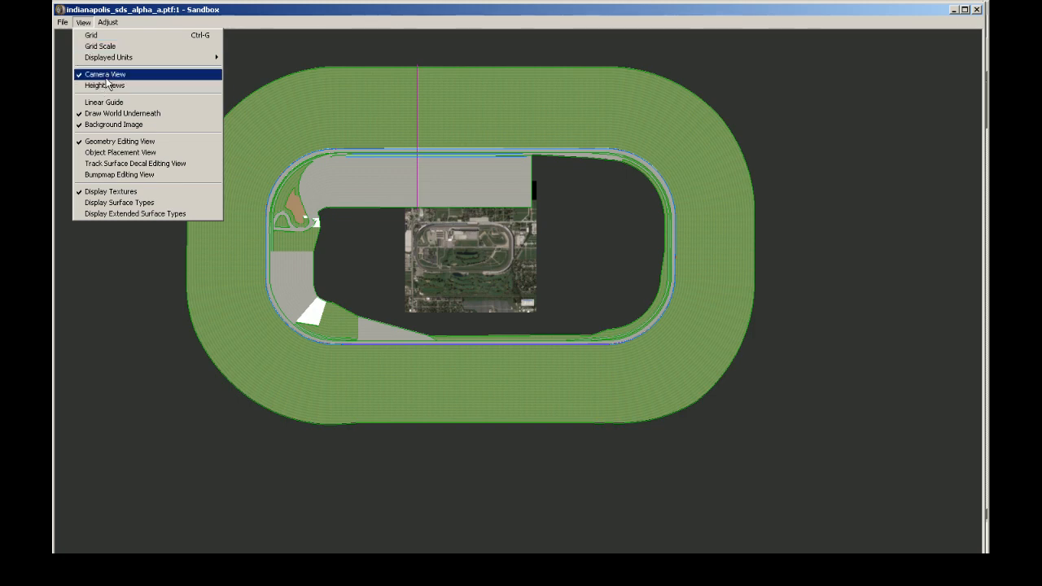
click(267, 58)
click(89, 21)
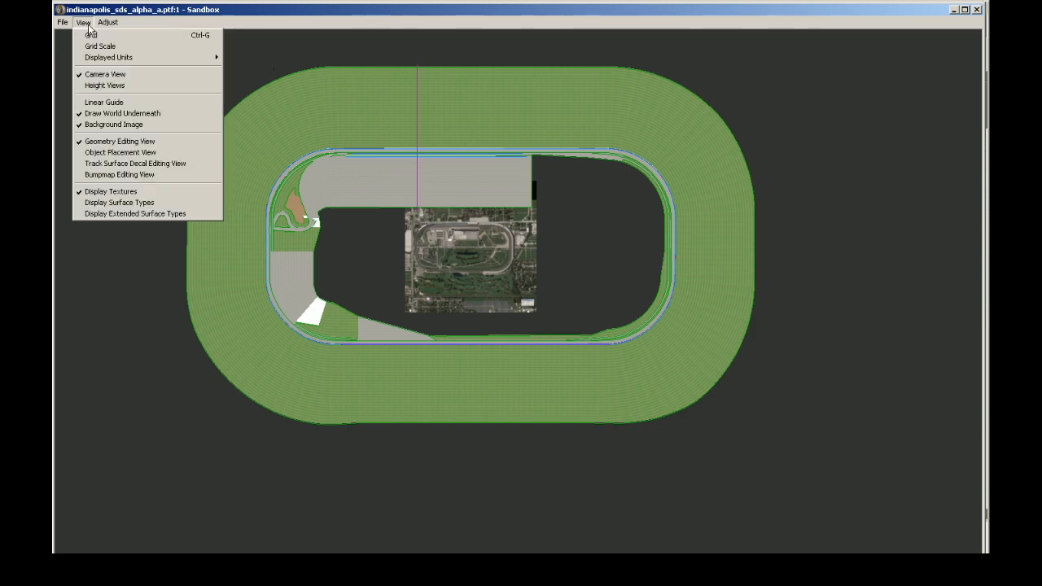
click(122, 113)
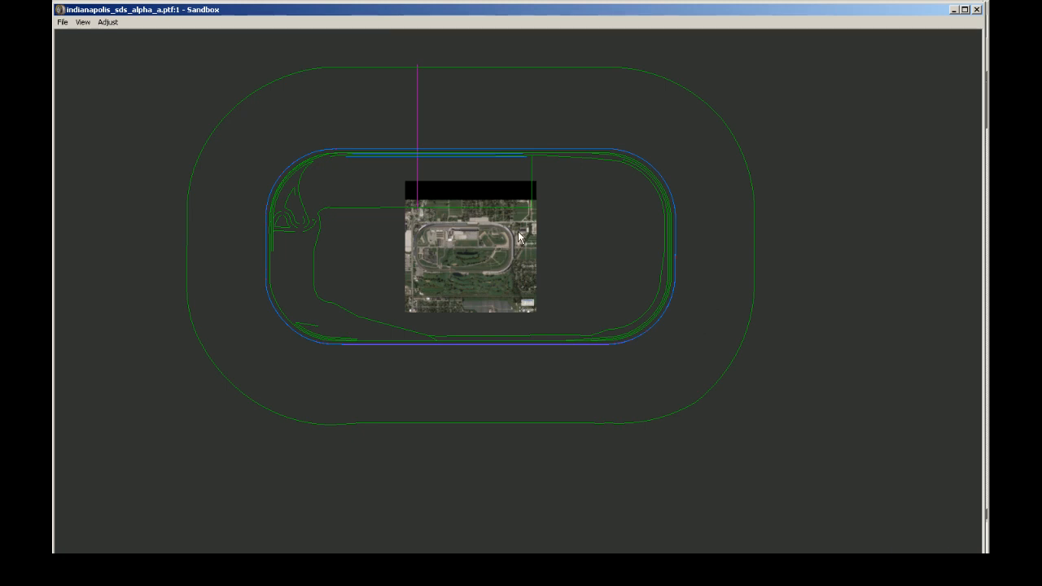
- Set the background image's Center X to 500 meters
click(108, 22)
click(112, 35)
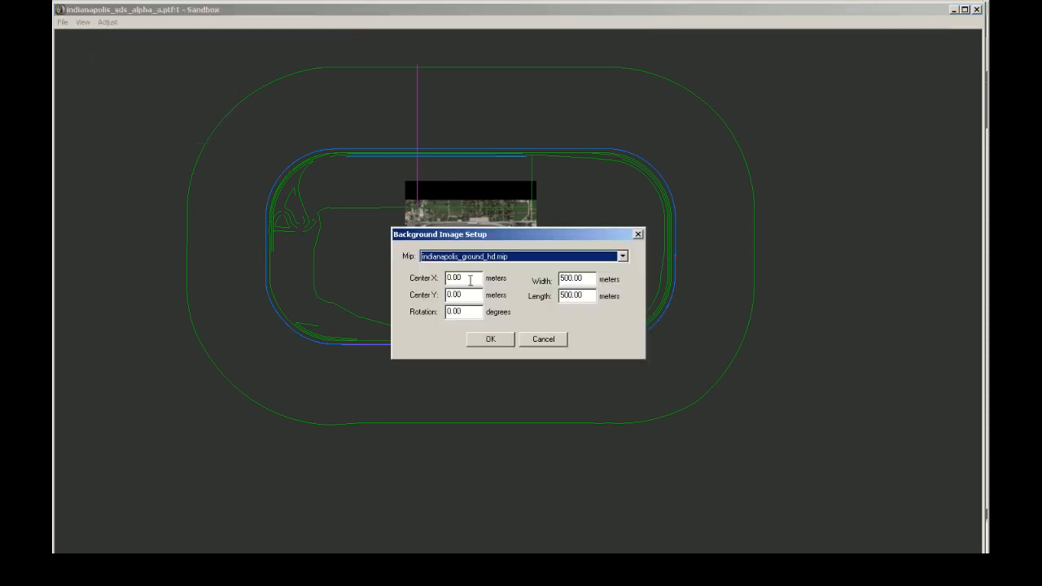
key(Tab)
text(500)
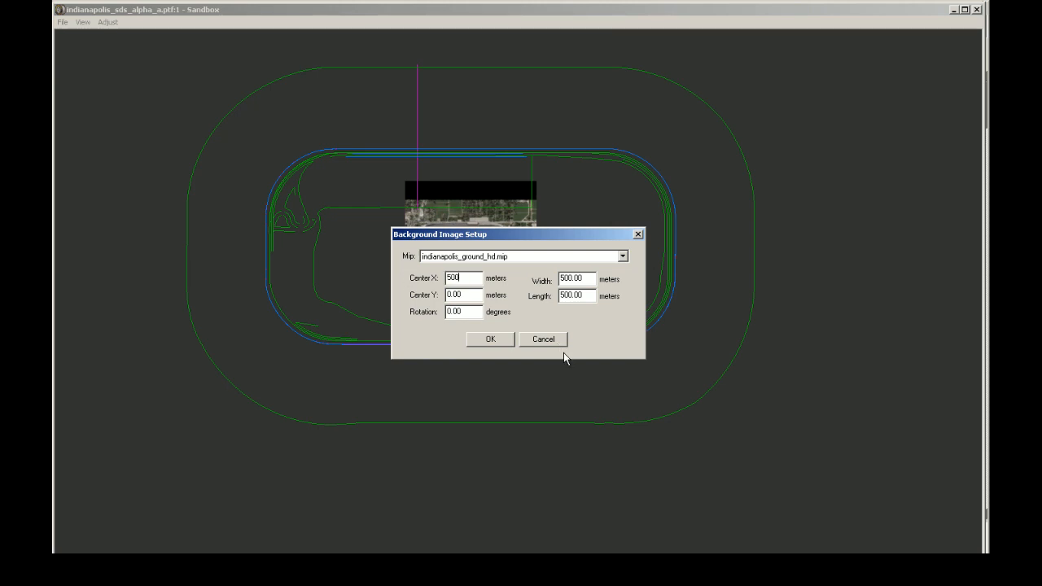
click(489, 339)
- Move the background image further along X by setting its Center X to 1000 meters
click(108, 22)
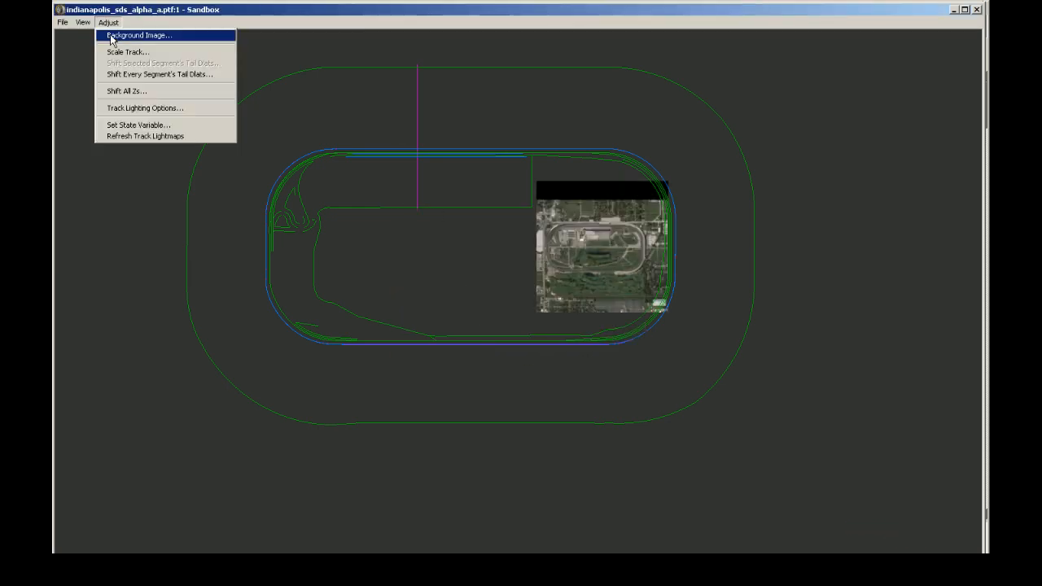
click(114, 36)
key(Tab)
text(1)
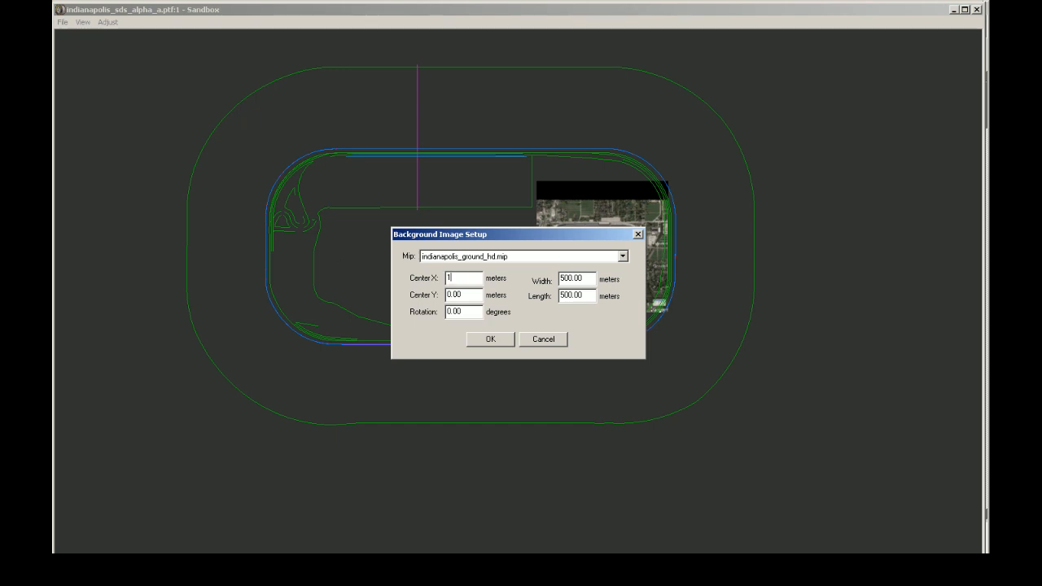
click(489, 339)
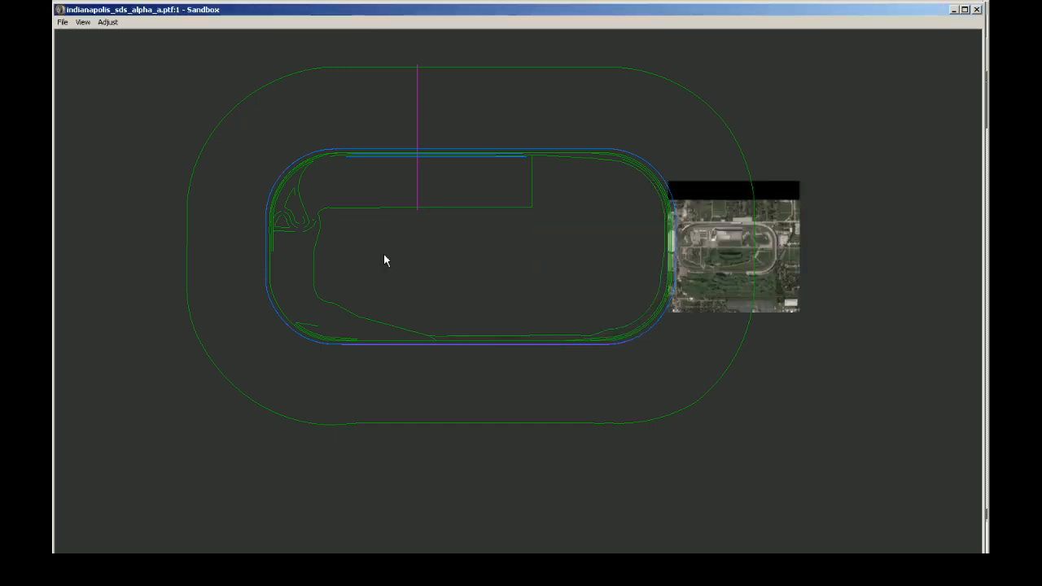
- Place the background image clear of the track by setting its Center X to 2000 meters
click(108, 22)
click(122, 35)
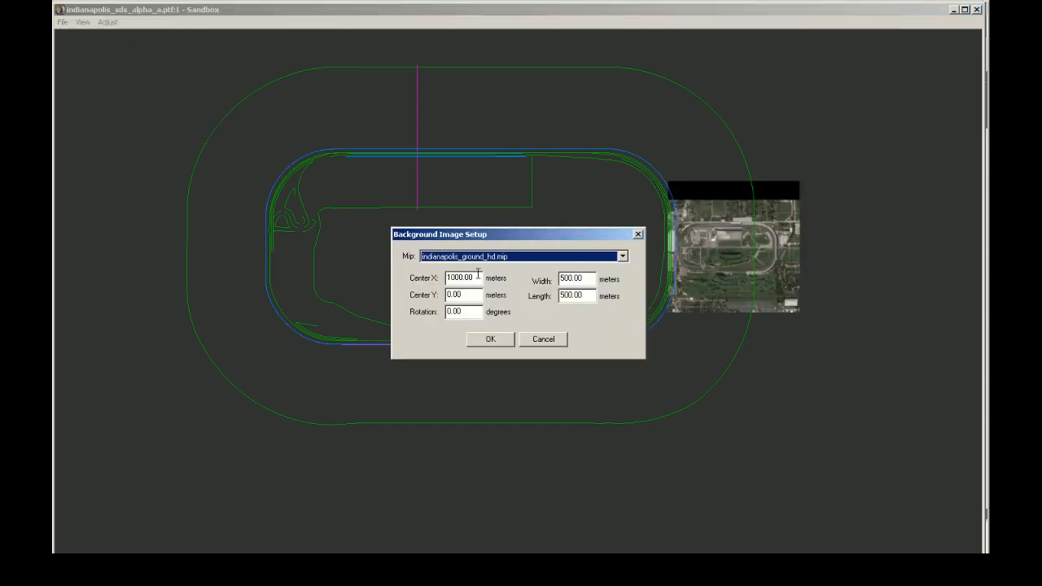
key(Tab)
text(2000)
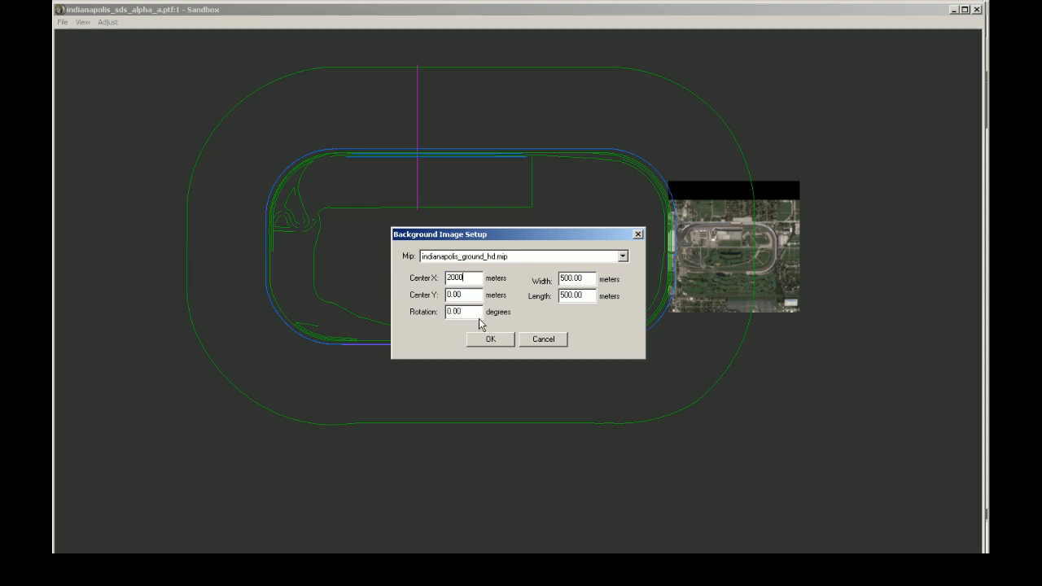
click(491, 340)
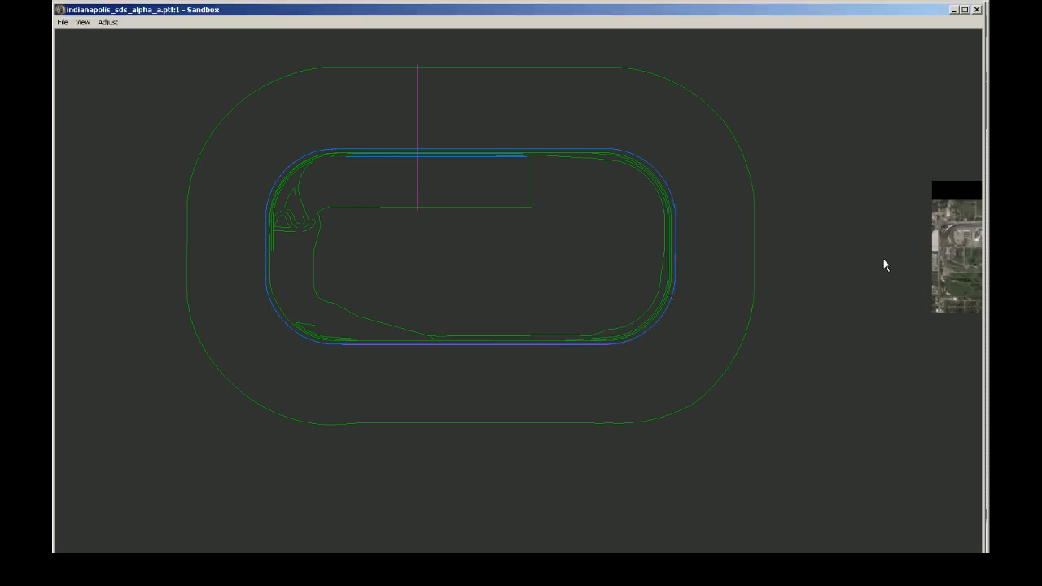
- Turn on the linear guide and lay it across the aerial photo beside the track, about 516 m long
click(944, 249)
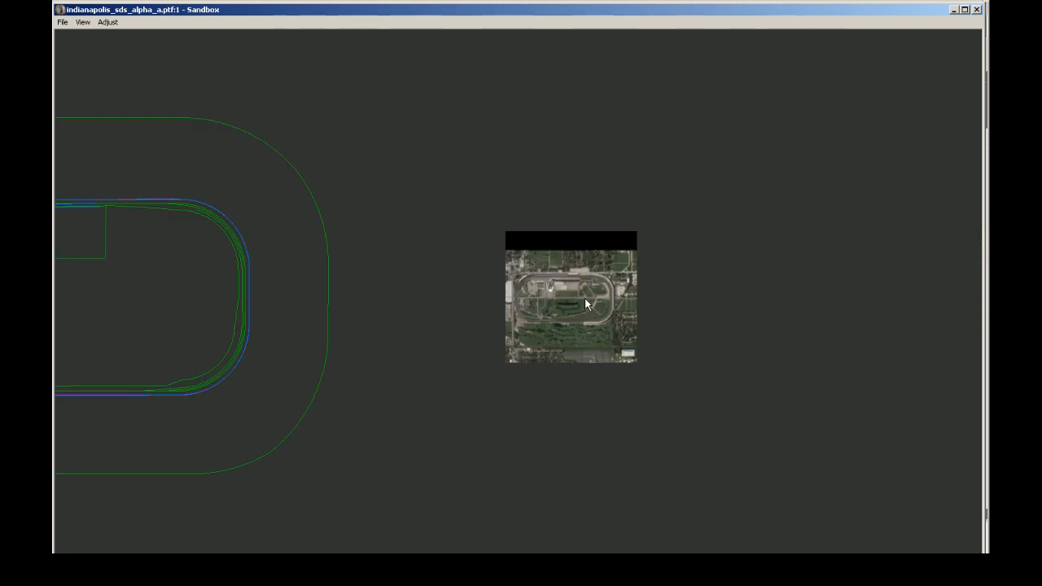
scroll(586, 297, up, 3)
scroll(593, 299, down, 2)
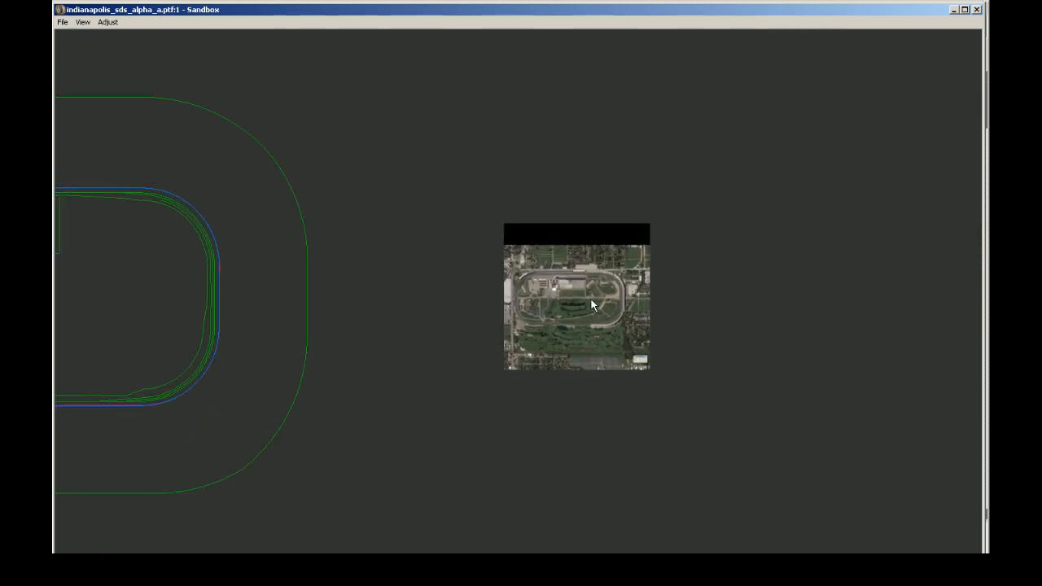
scroll(304, 318, down, 2)
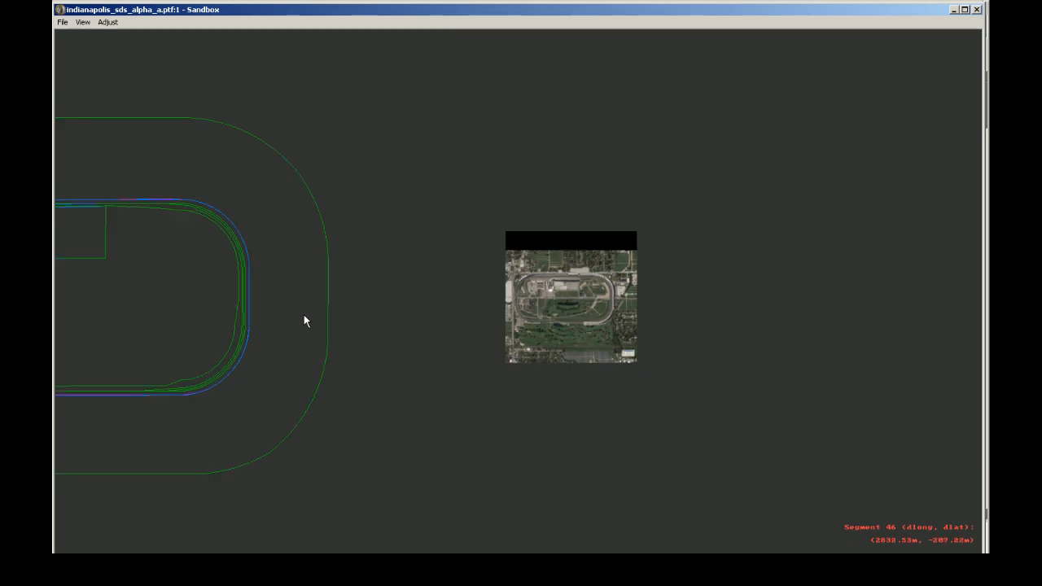
scroll(236, 317, down, 1)
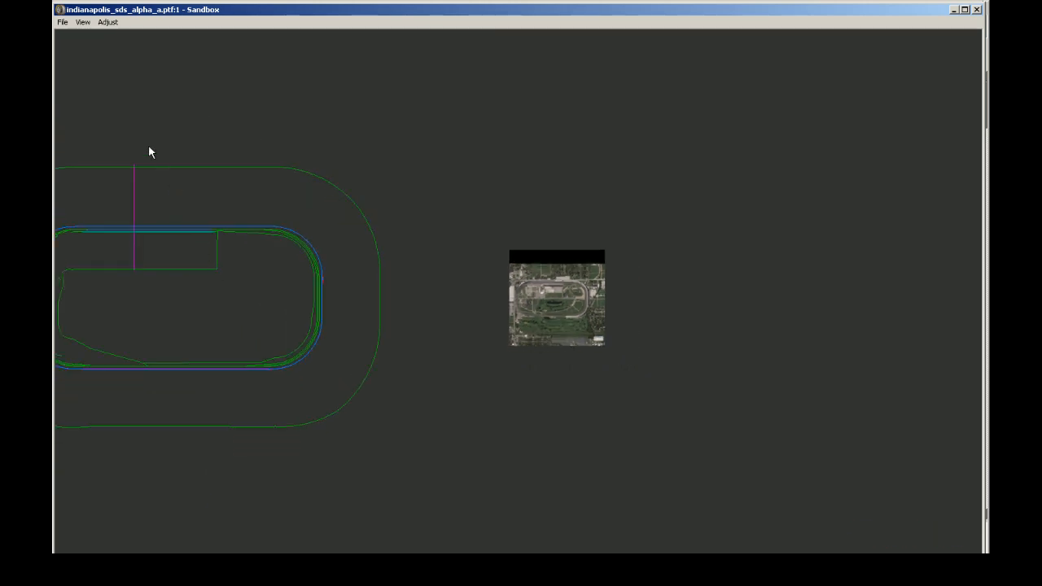
click(82, 22)
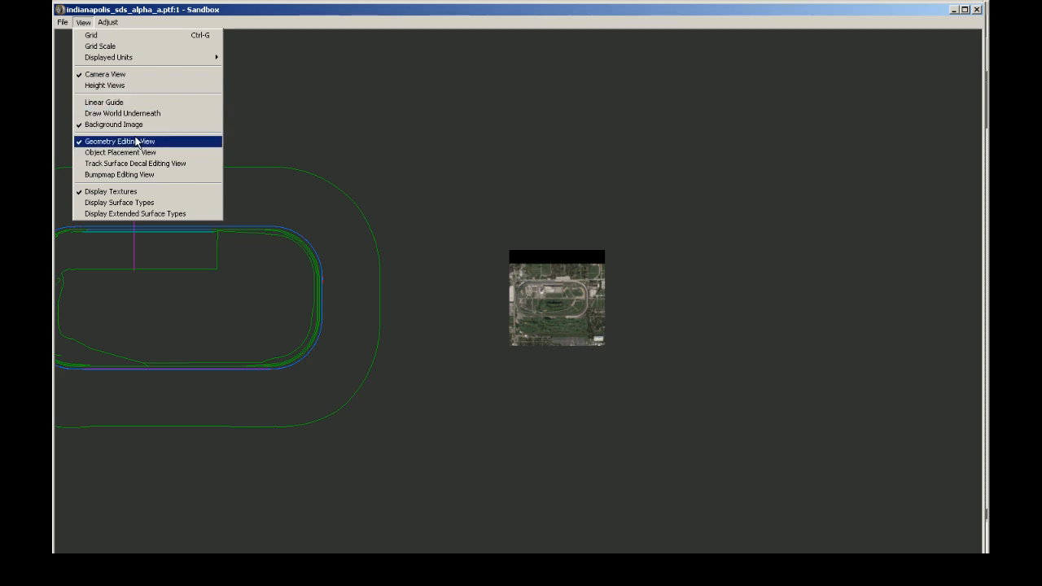
click(138, 114)
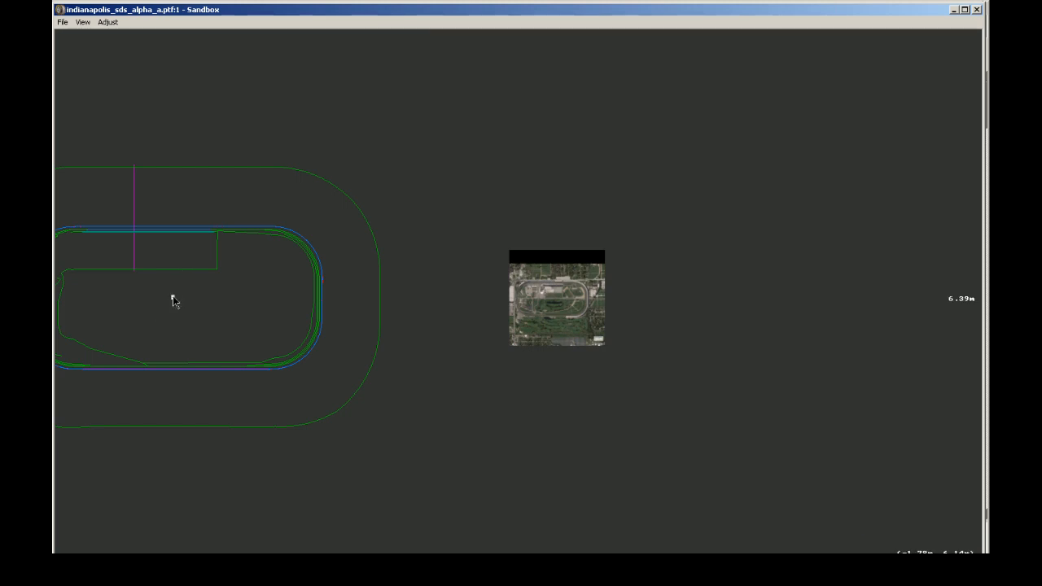
click(205, 295)
click(249, 290)
mouse_move(250, 291)
mouse_down()
mouse_move(256, 340)
mouse_move(270, 293)
mouse_up()
drag(172, 297, 558, 304)
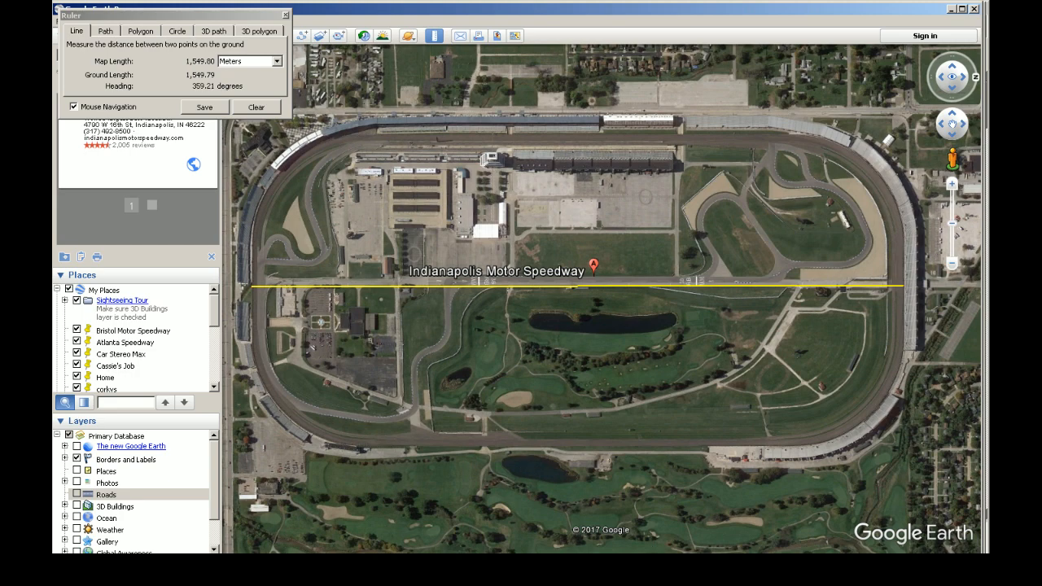
- Check the ruler line in Google Earth Pro, and in Sandbox extend the linear guide's far end well past the aerial photo
key(alt+Tab)
key(alt+Tab)
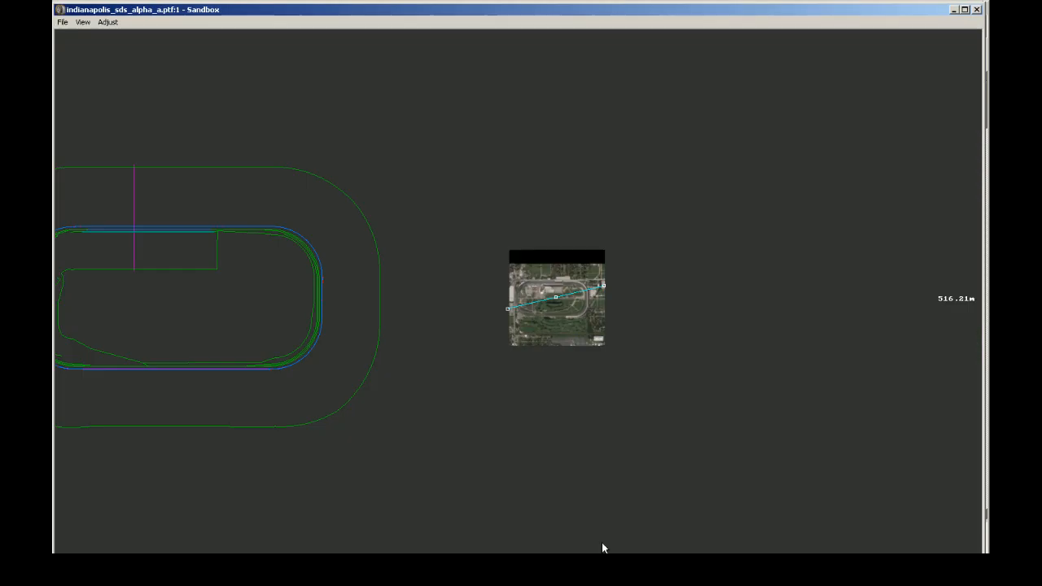
drag(605, 288, 801, 306)
- Switch to the Camera View window of indianapolis_sds_alpha_a.ptf
key(alt+Tab)
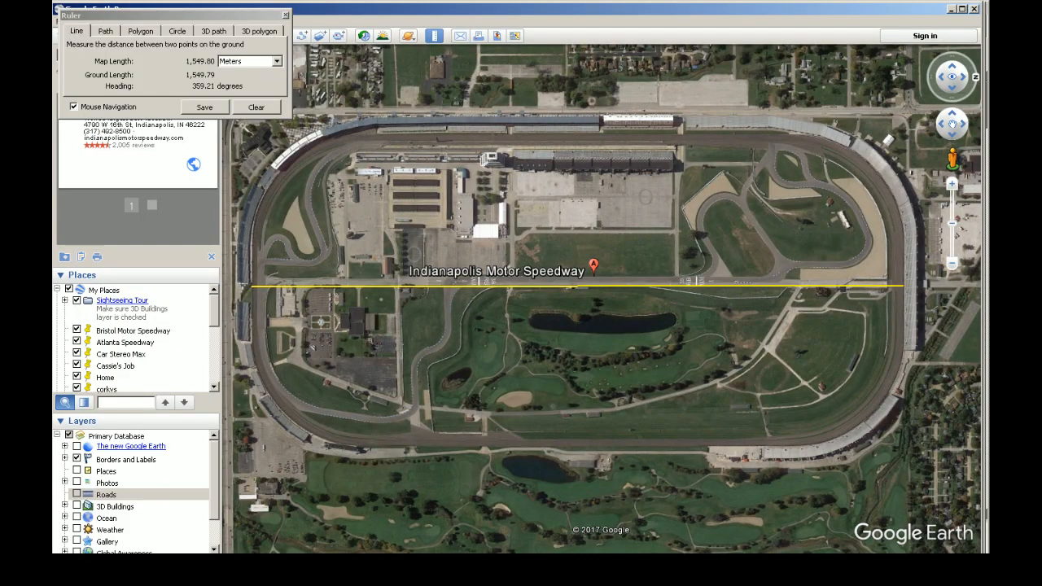
mouse_move(590, 552)
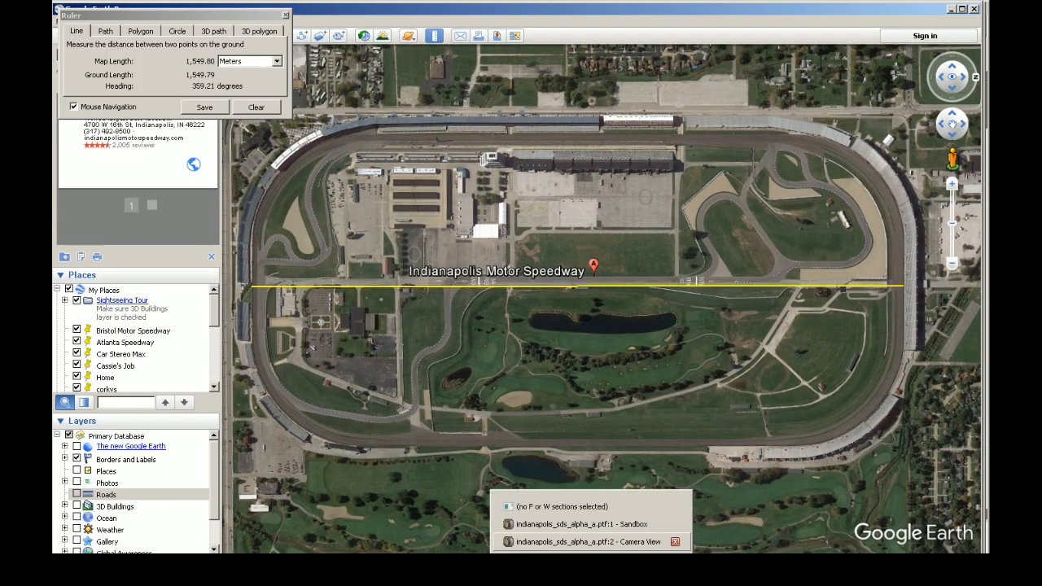
click(610, 542)
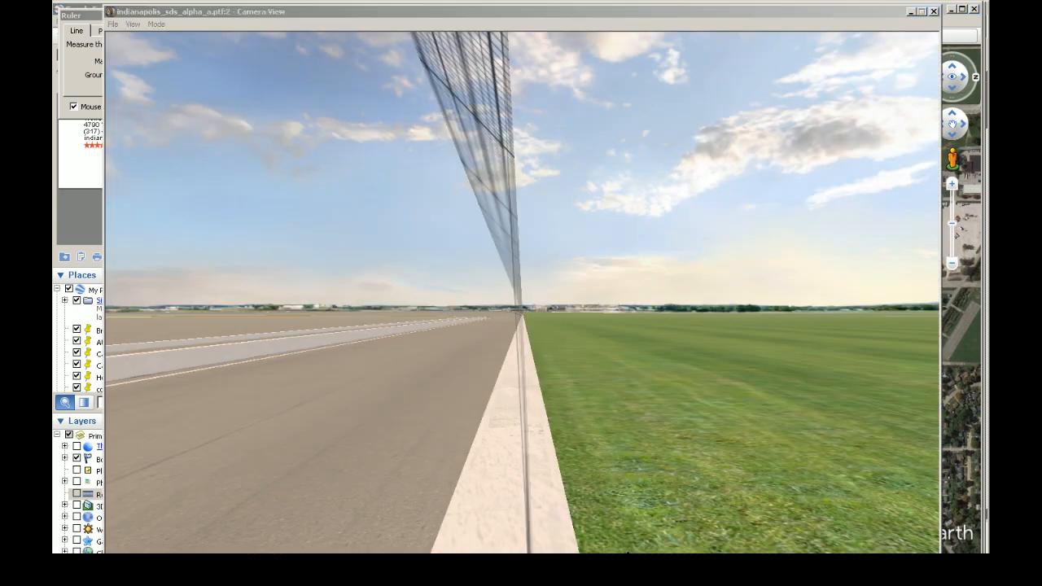
- Return to the track map window and extend the linear guide's far end to a length of 1550.00 m
click(648, 525)
scroll(815, 315, up, 1)
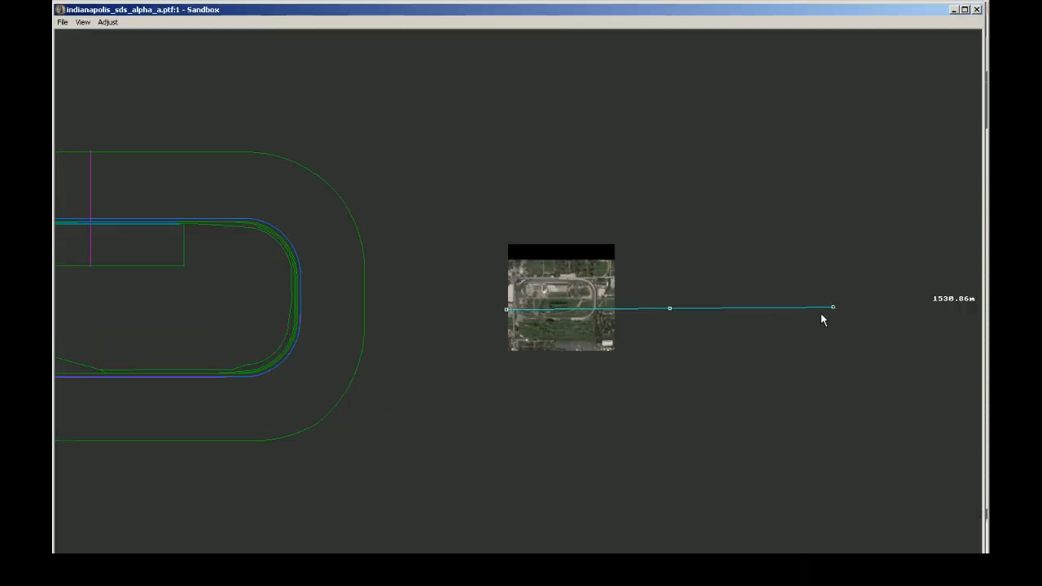
middle_click(832, 309)
scroll(593, 363, up, 4)
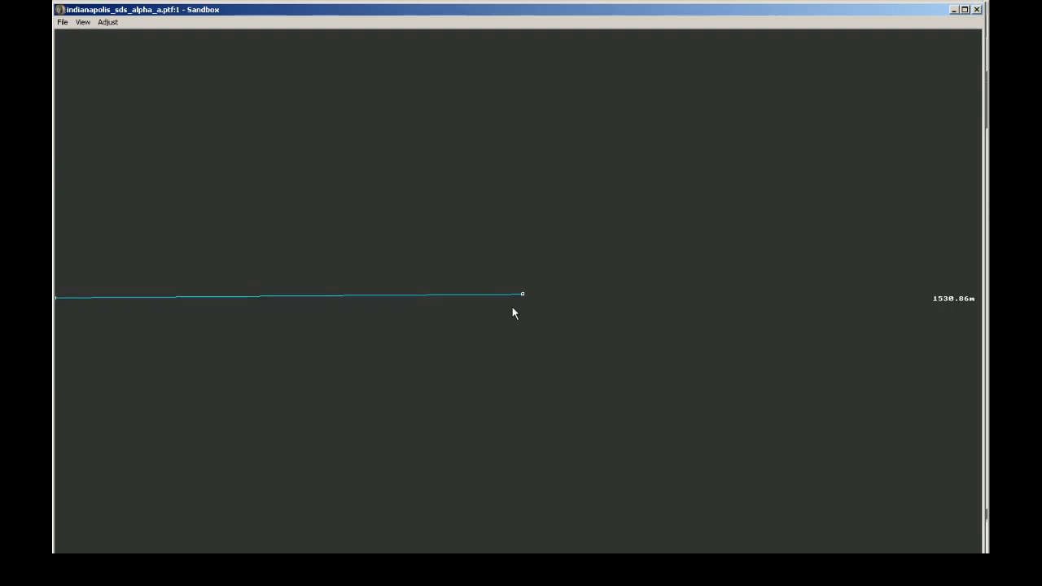
drag(520, 297, 596, 315)
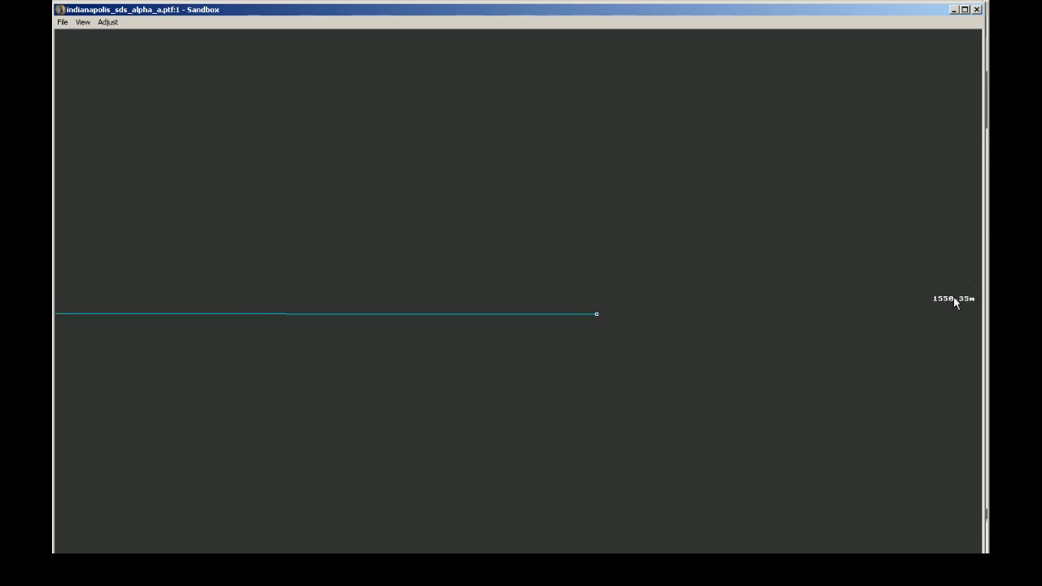
right_click(595, 314)
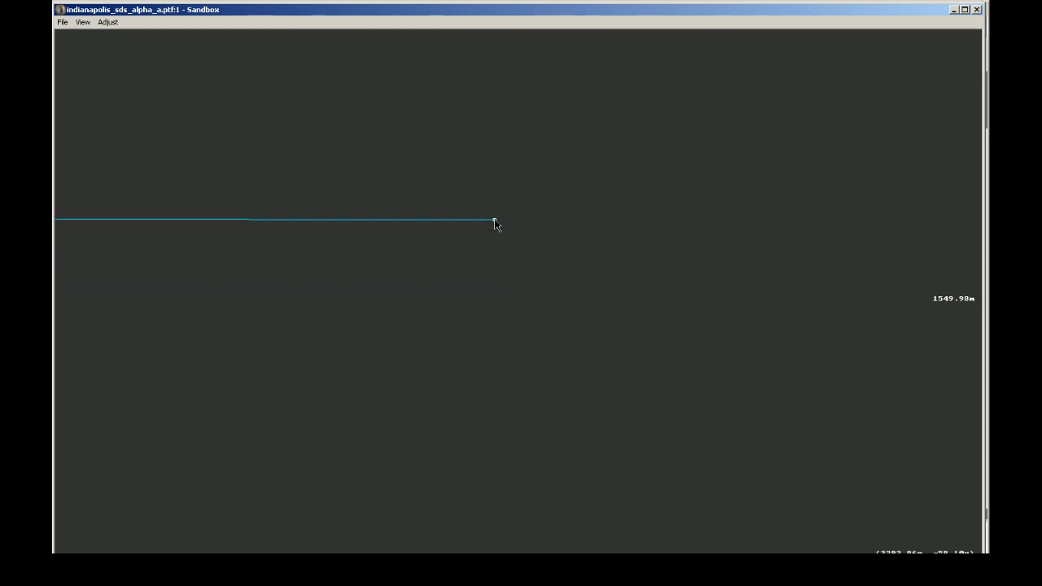
click(495, 220)
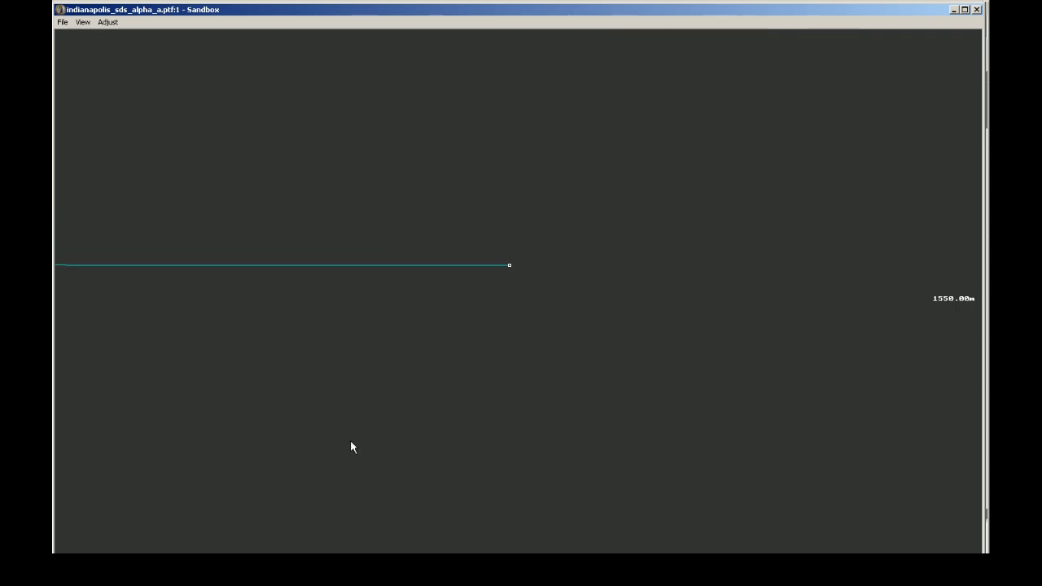
- Move the 1550 m linear guide by its midpoint so it is centered across the infield on the aerial photo
scroll(329, 395, down, 5)
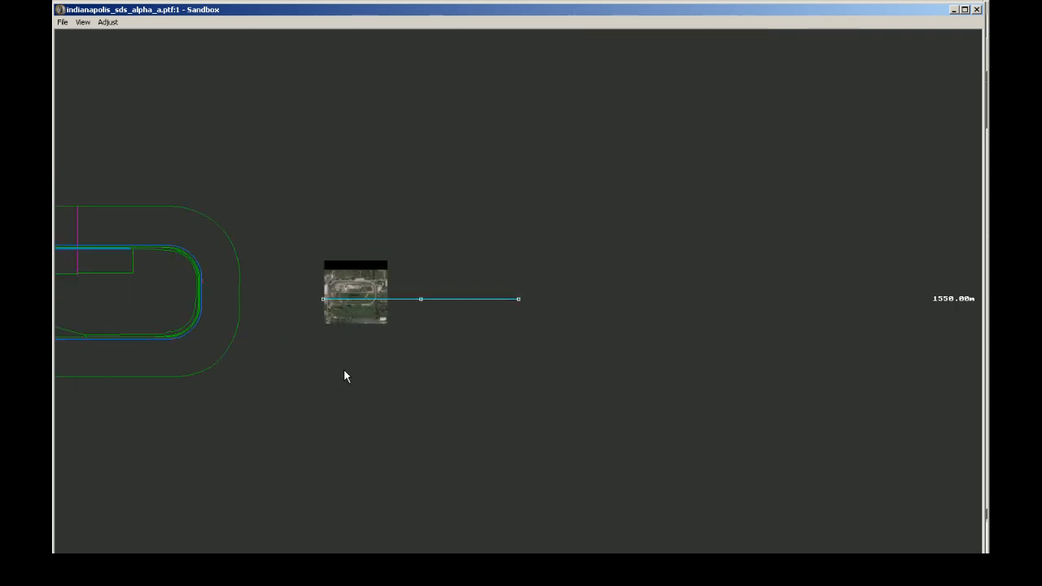
scroll(451, 286, up, 1)
scroll(462, 322, up, 3)
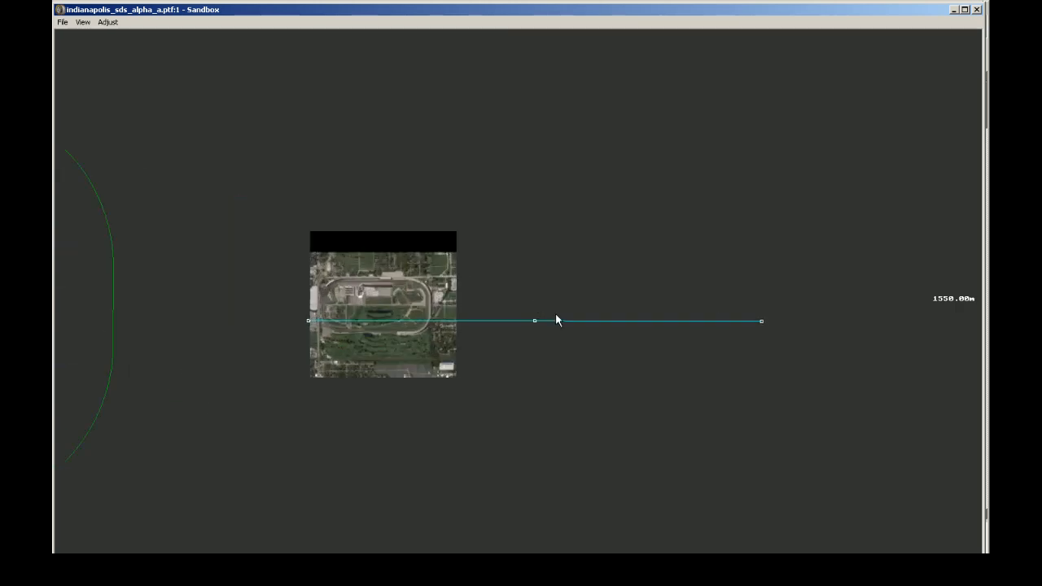
drag(532, 325, 377, 308)
right_click(375, 307)
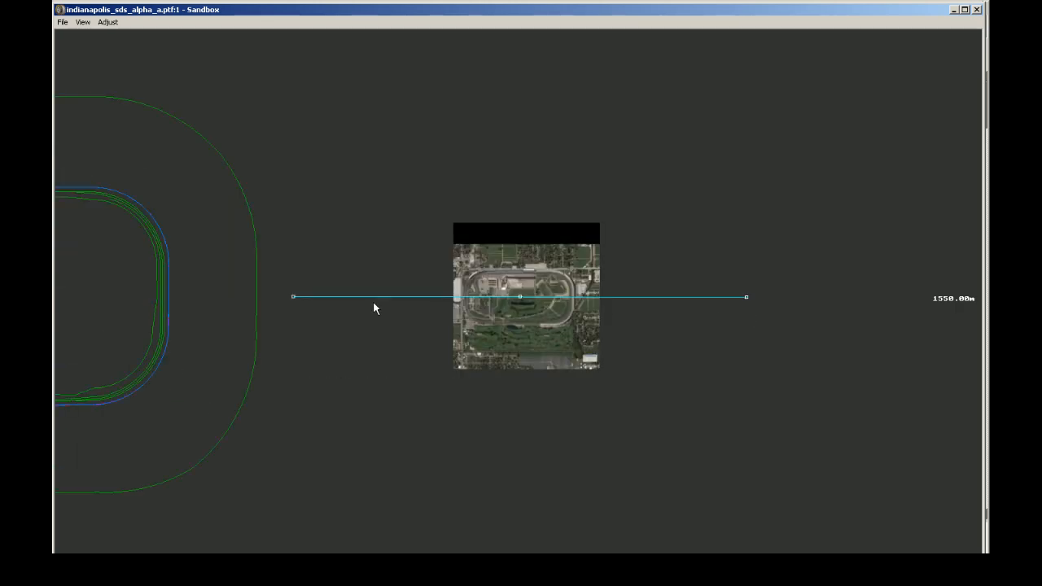
scroll(375, 304, up, 5)
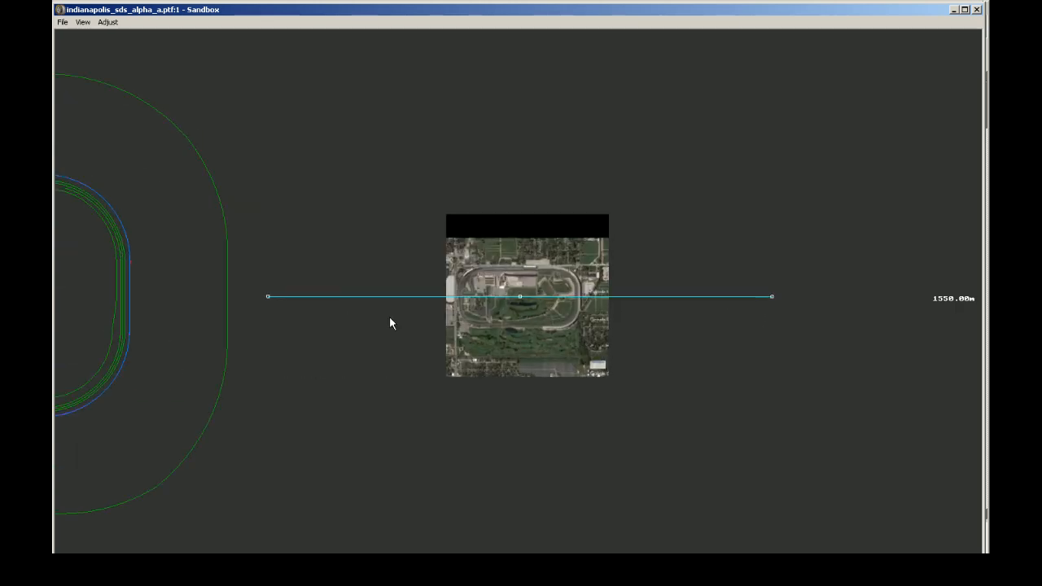
- Widen the background image to nearly the length of the linear guide, keeping its length at 500 meters
click(108, 22)
click(132, 36)
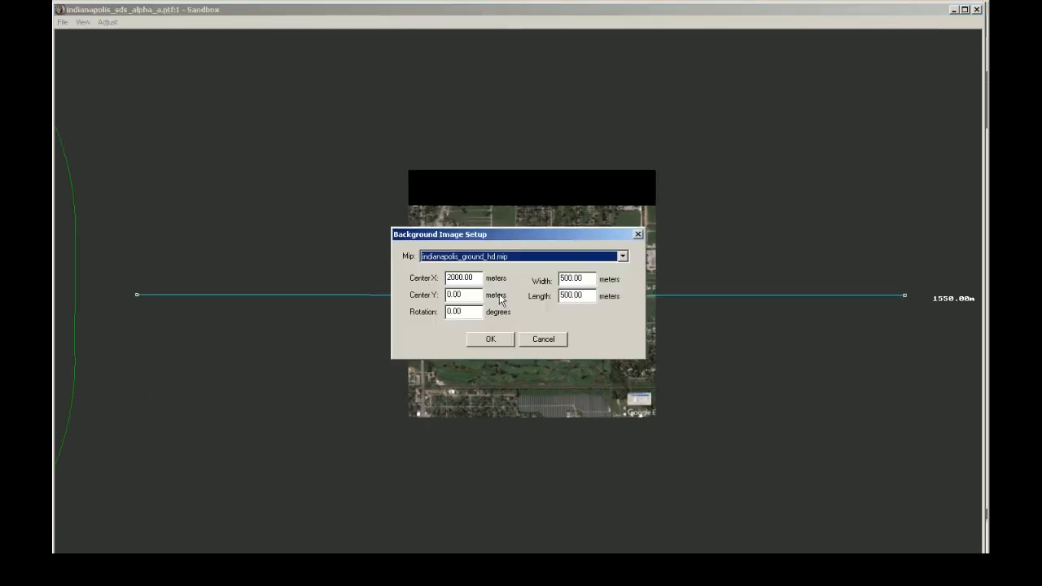
drag(595, 277, 511, 281)
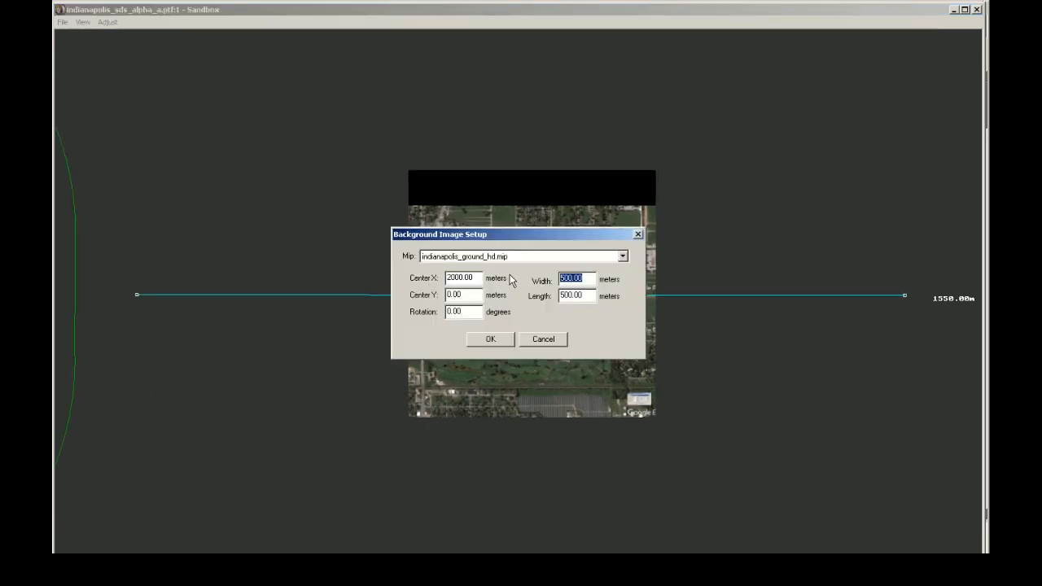
text(15)
click(493, 341)
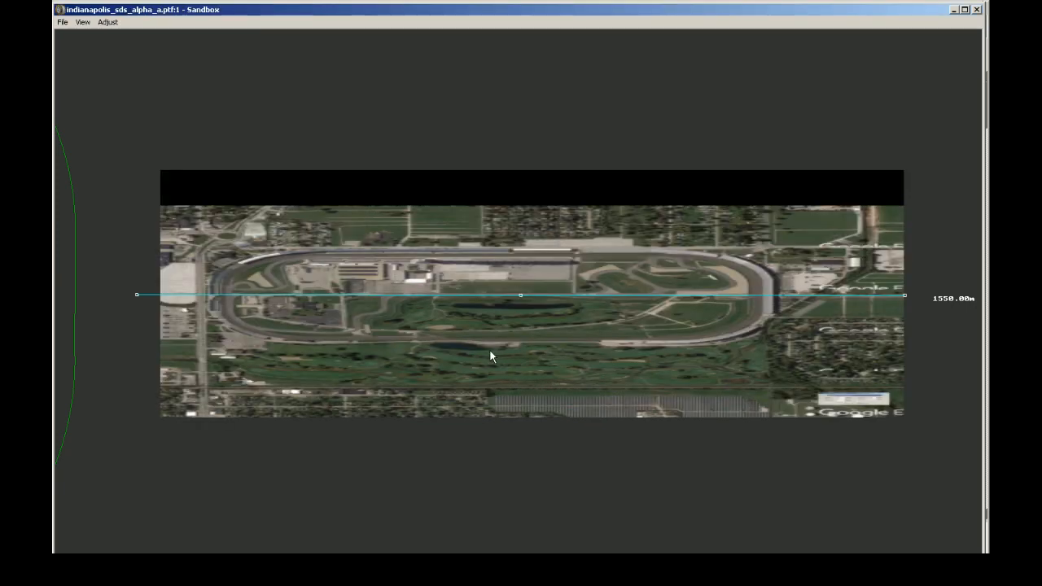
- In Photoshop, examine indianapolis_ground_hd.bmp at 100% toward its lower-right corner, then return to Sandbox
click(108, 22)
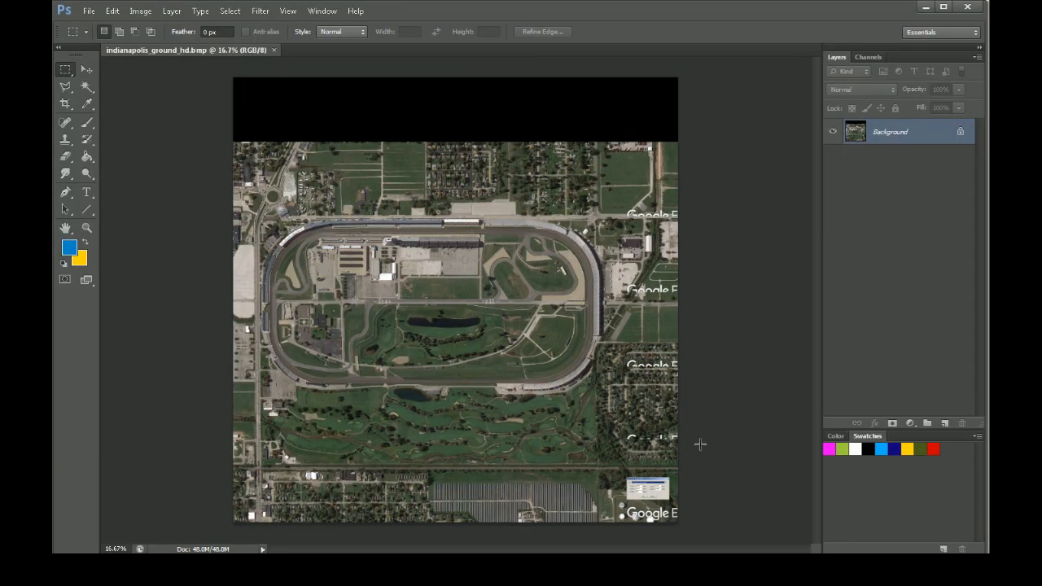
key(ctrl+plus)
key(ctrl+plus)
key(ctrl+plus)
key(ctrl+plus)
key(ctrl+plus)
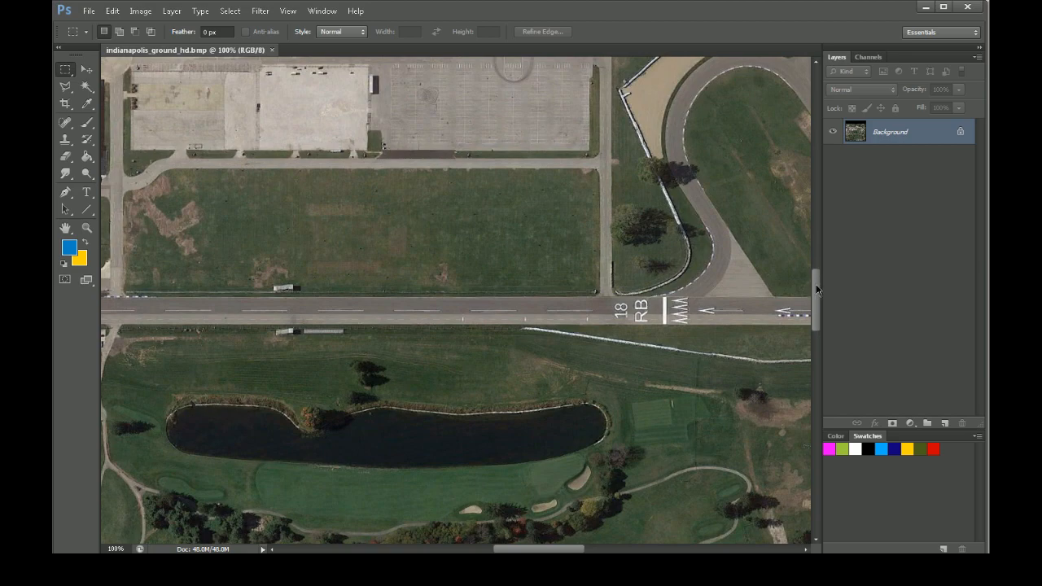
drag(816, 290, 808, 442)
drag(568, 551, 721, 531)
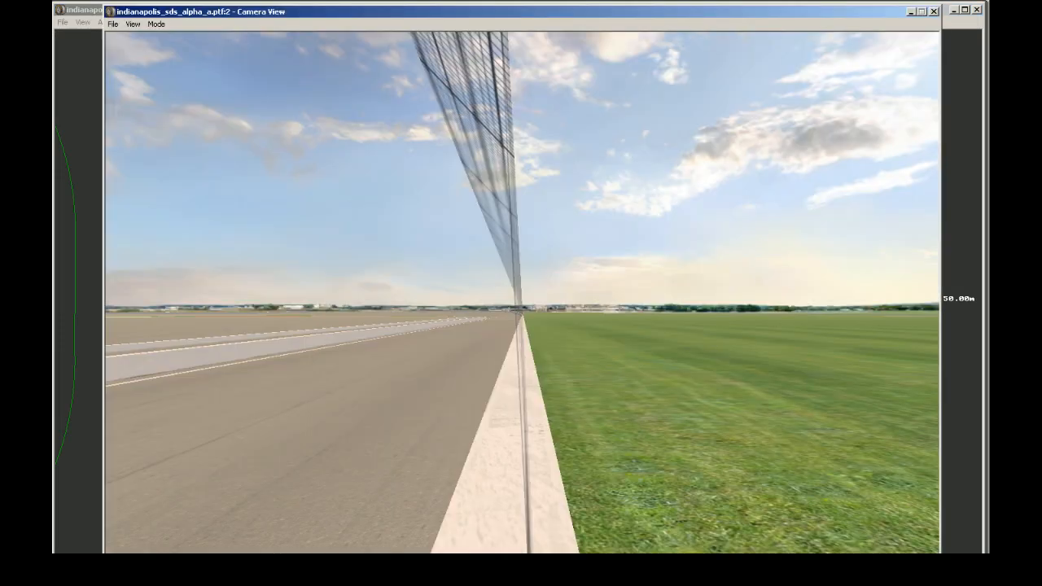
key(alt+Tab)
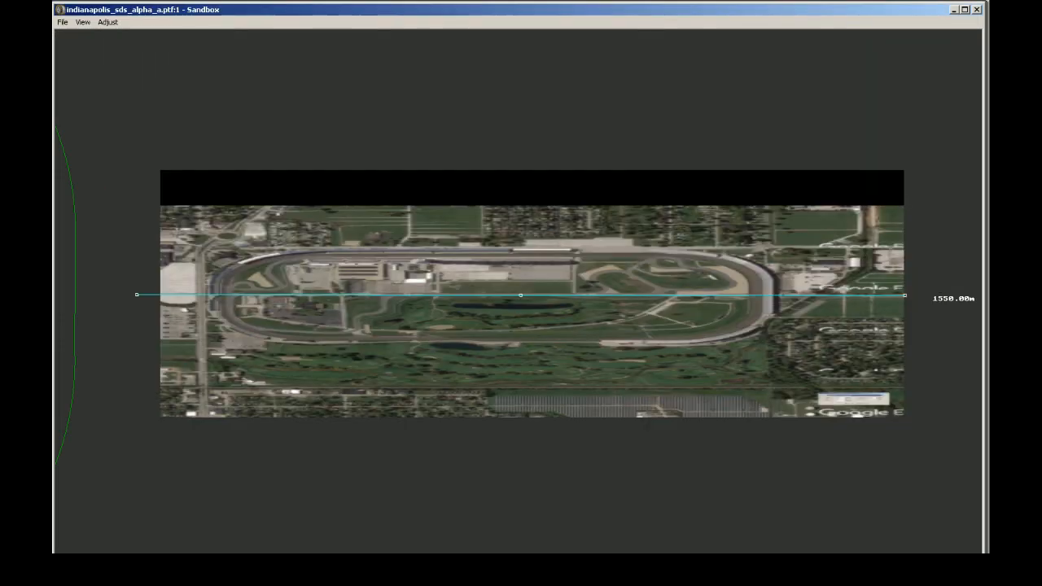
- Set the background image's width to 2000 meters and shift the linear guide so one end meets the track's left outer edge
click(108, 22)
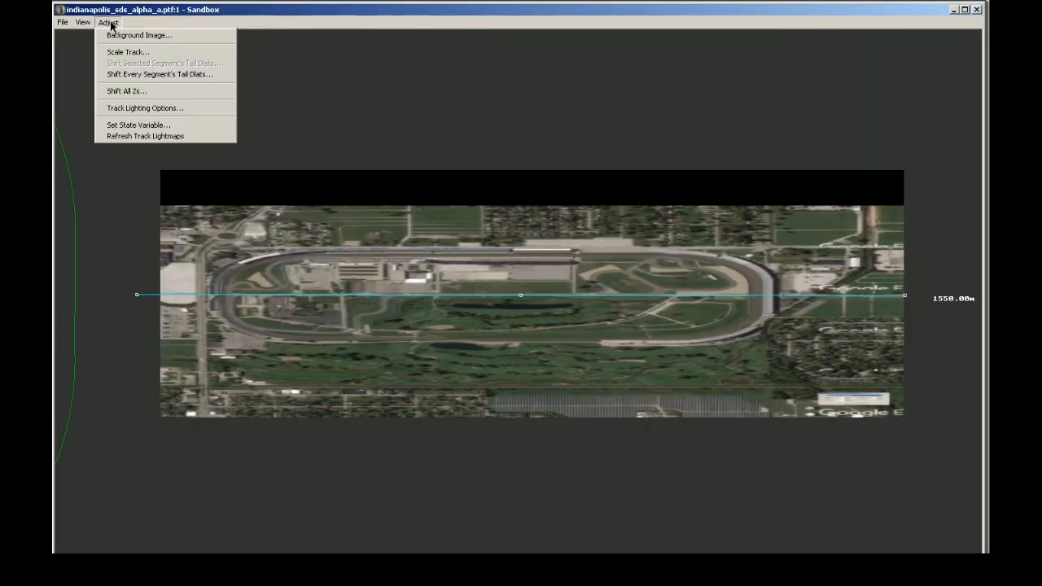
click(116, 37)
drag(593, 278, 531, 280)
text(2)
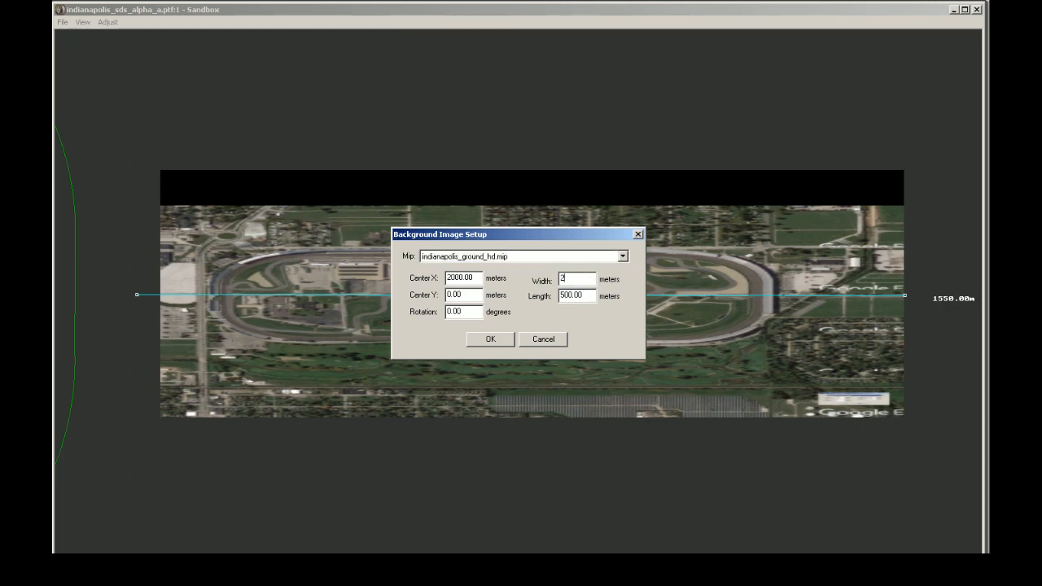
text(000)
click(496, 338)
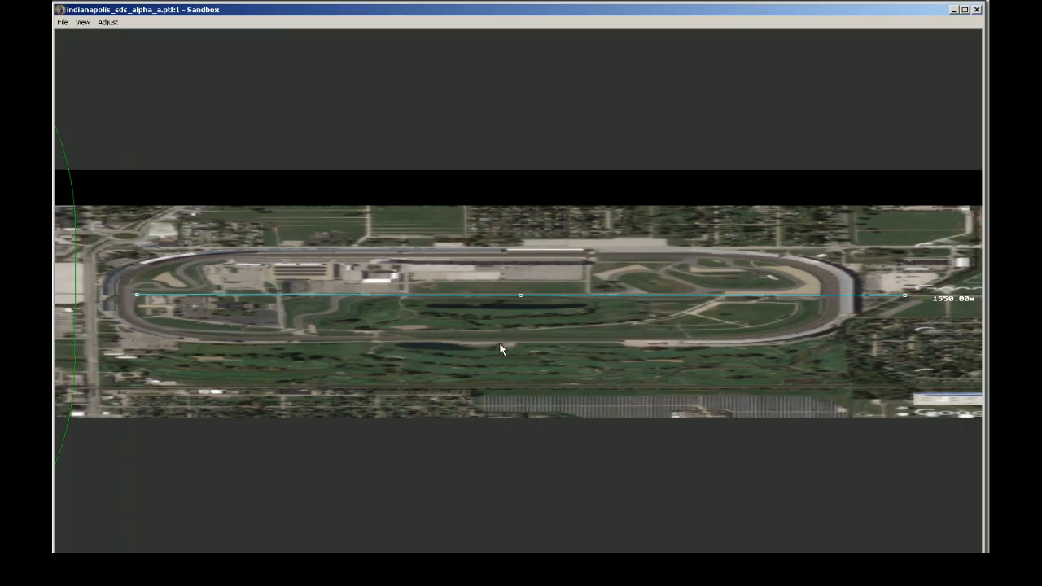
drag(520, 294, 493, 293)
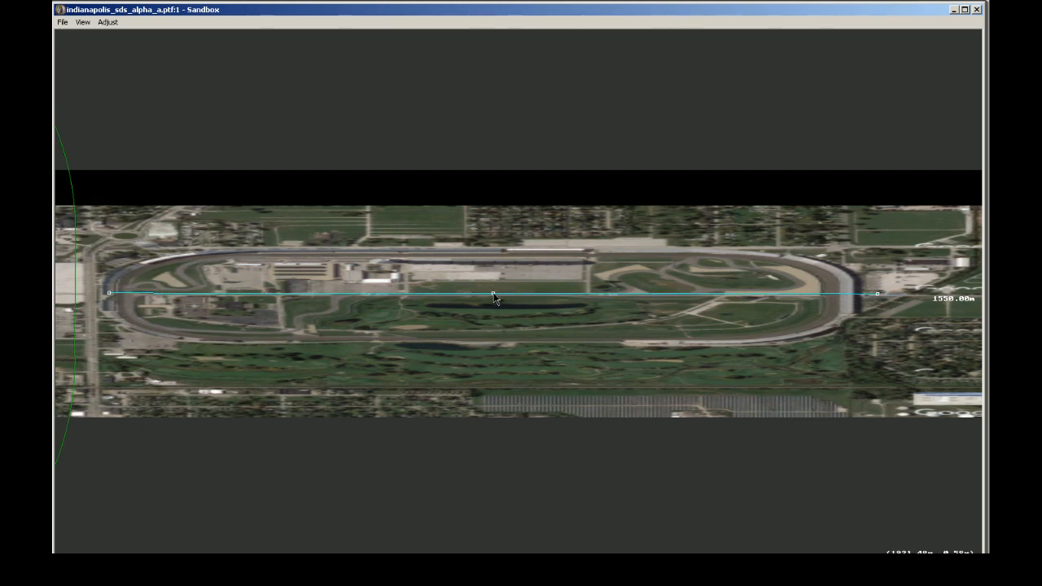
- Set the background image's length to 2000 meters and slide the linear guide so its other end meets the track's right outer edge
click(109, 22)
click(127, 35)
double_click(573, 296)
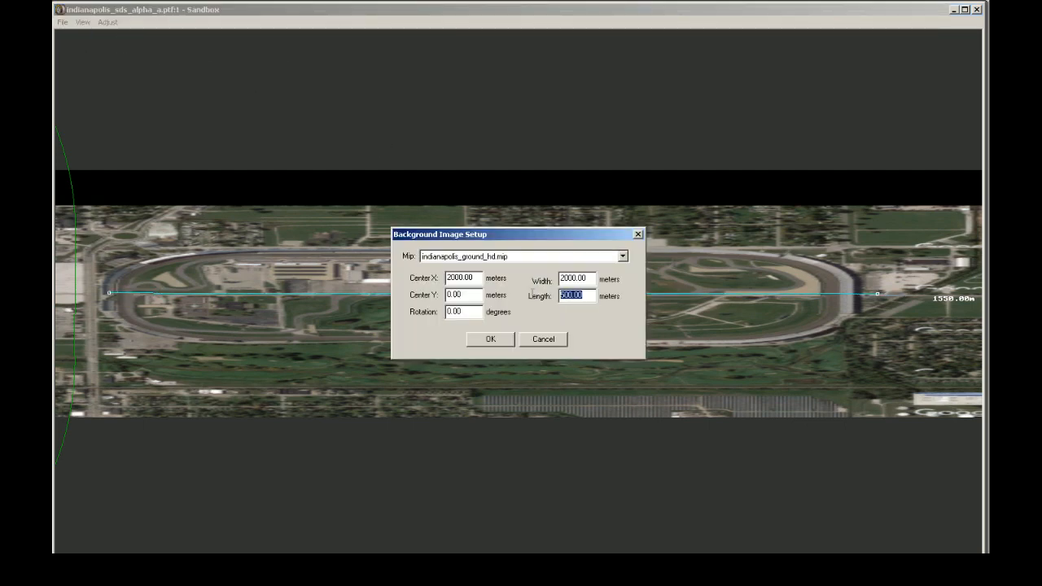
text(2000)
click(493, 340)
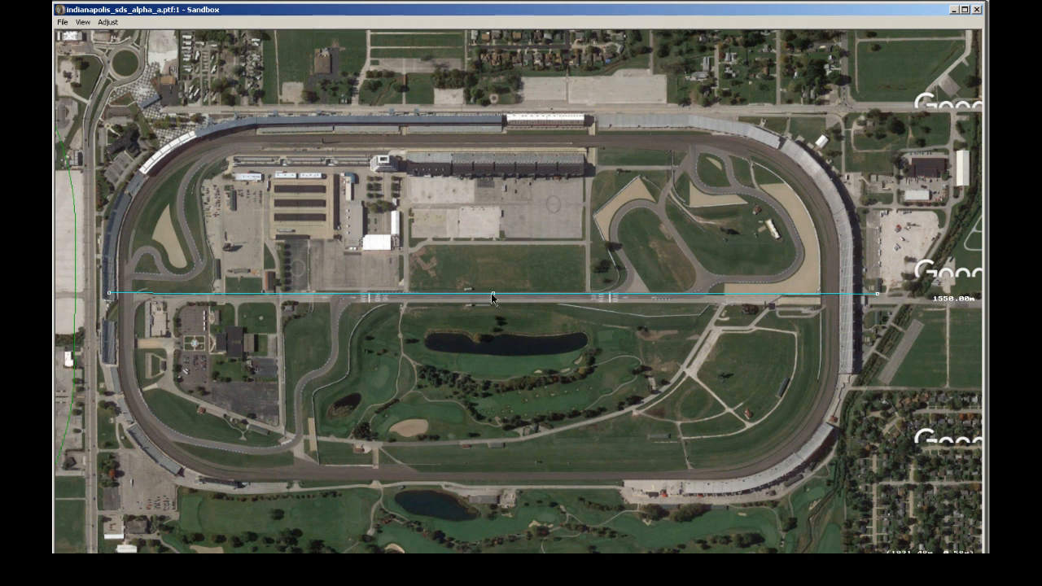
drag(492, 293, 472, 291)
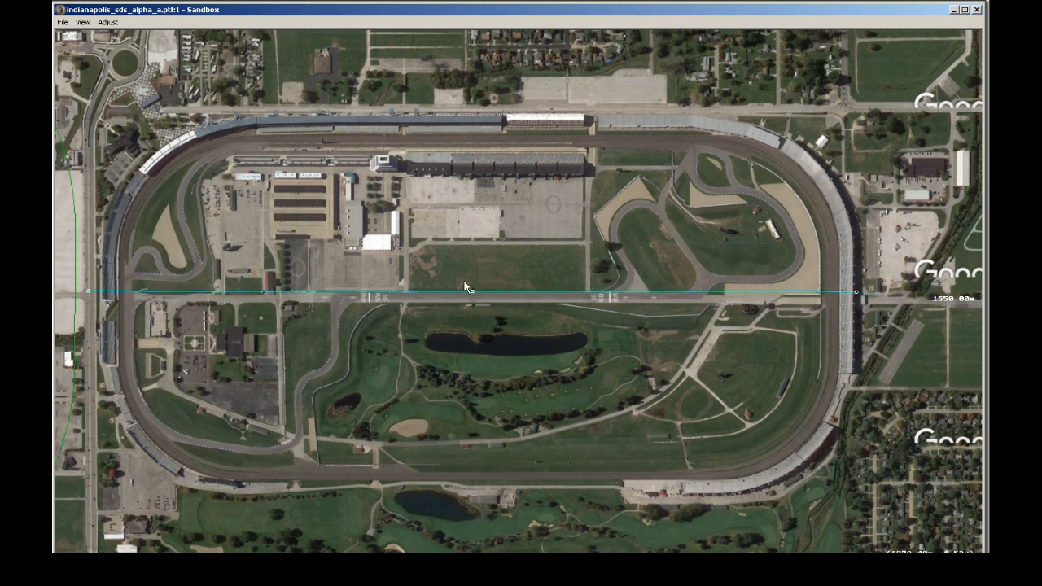
- Set the background image's width to 2140 meters and align the linear guide with both ends of the oval
click(114, 22)
click(131, 35)
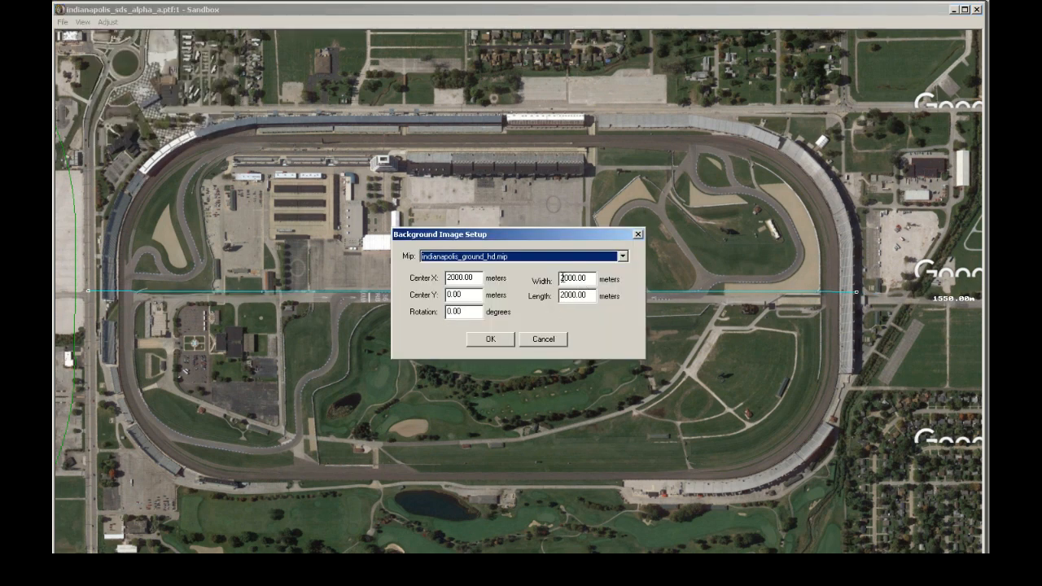
drag(561, 278, 671, 277)
text(2140)
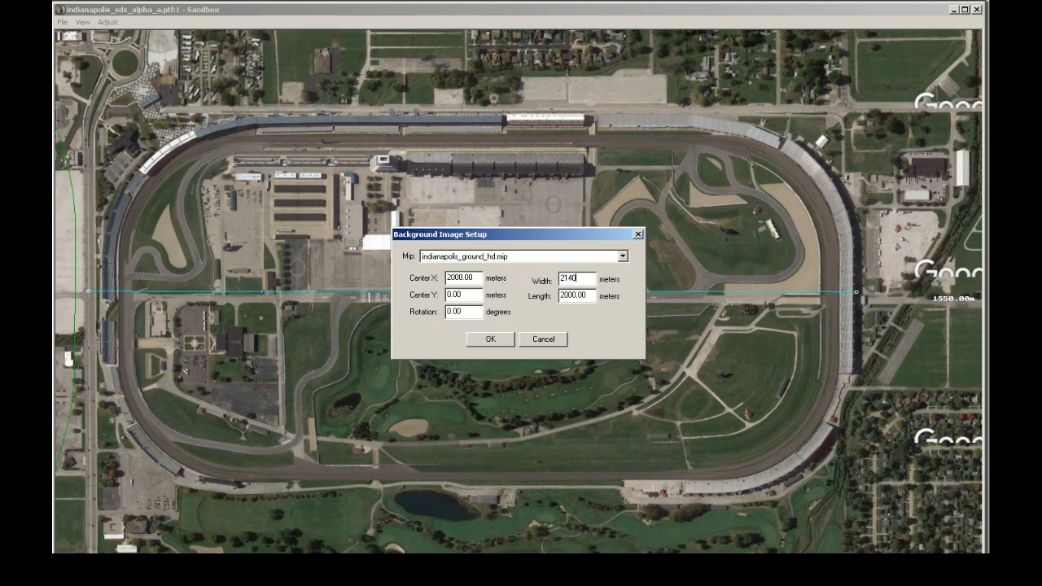
click(477, 340)
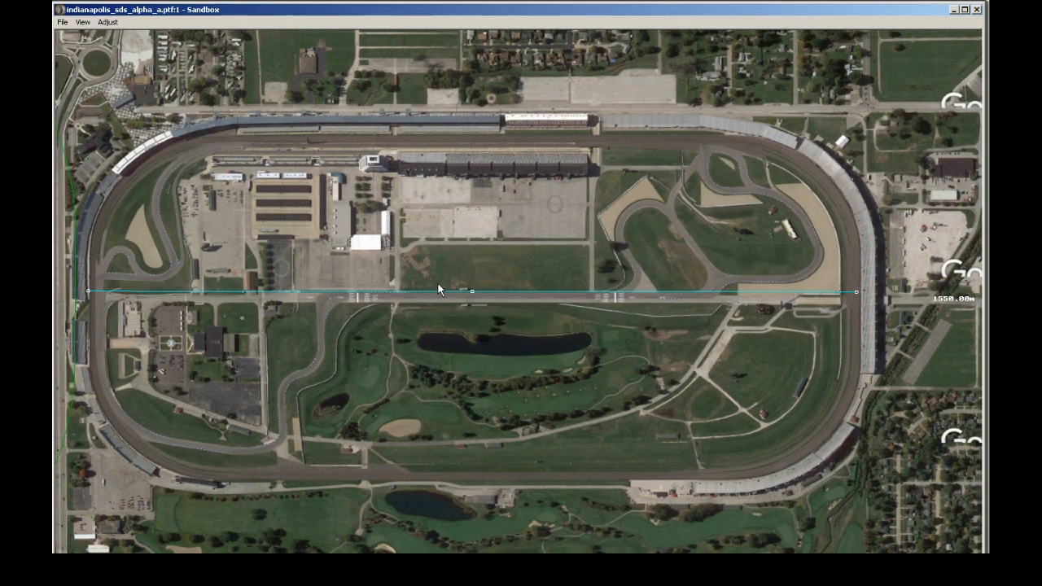
drag(471, 291, 473, 294)
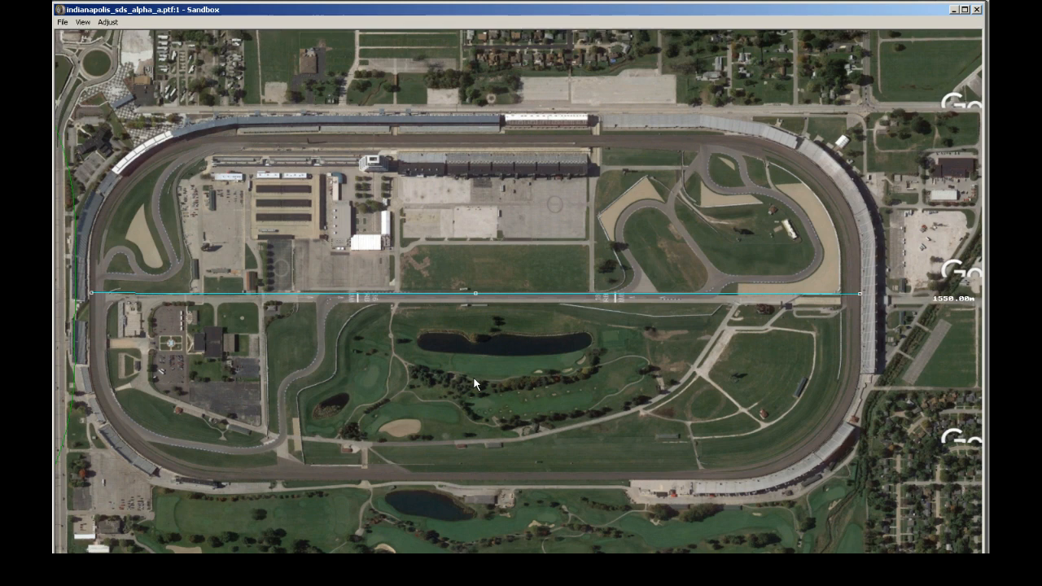
- Try a background image width of 2100 meters against the linear guide
click(108, 22)
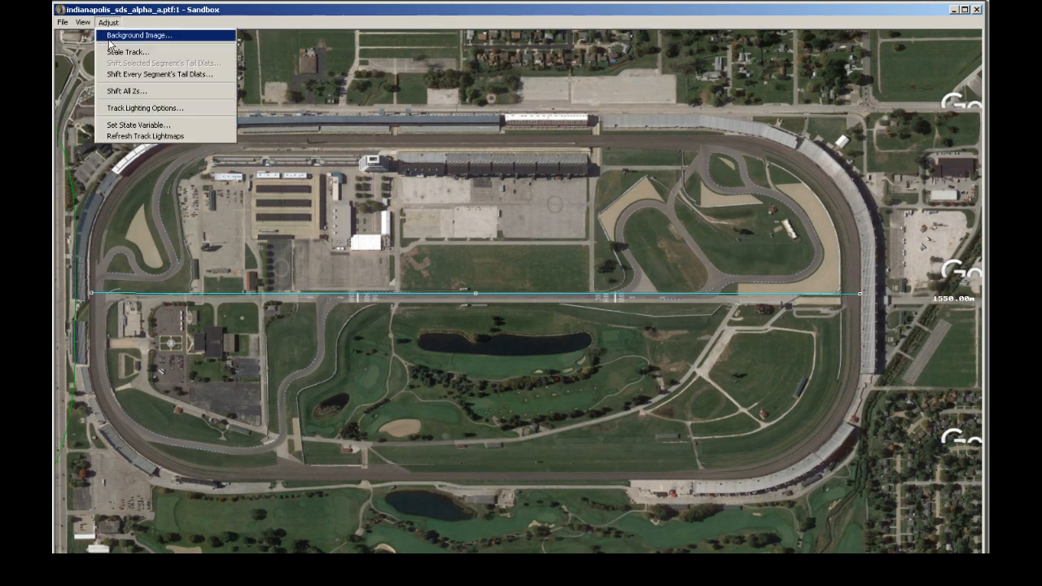
click(122, 34)
drag(568, 279, 576, 279)
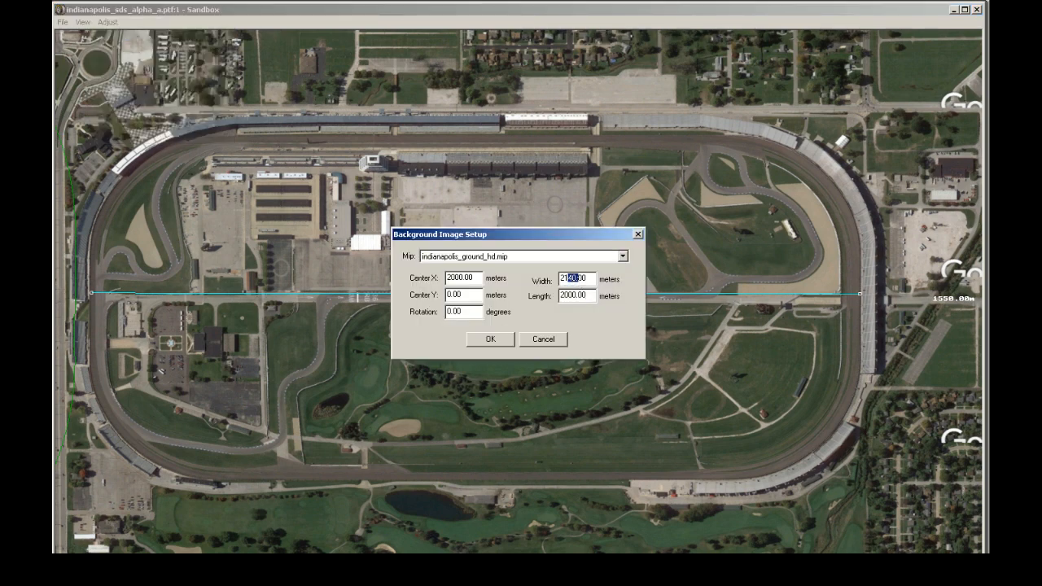
text(00)
click(490, 340)
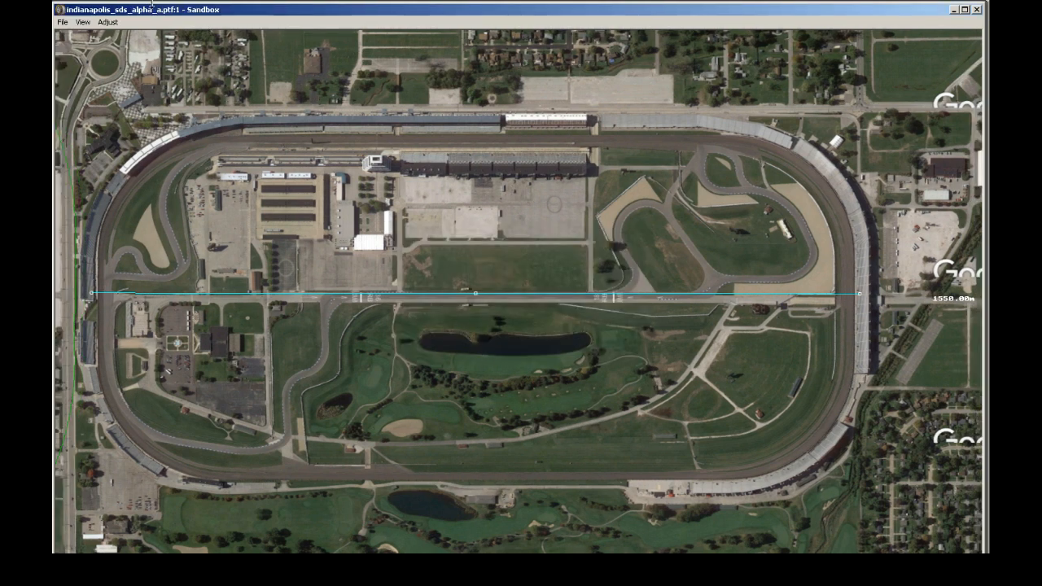
- Try a background image width of 2200 meters against the linear guide
click(107, 22)
click(159, 35)
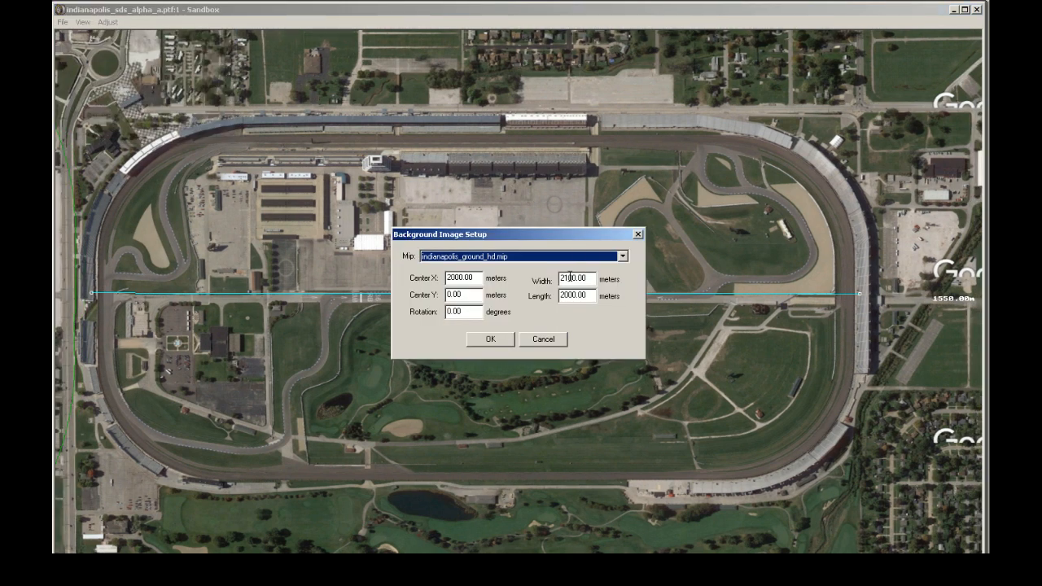
drag(562, 281, 620, 276)
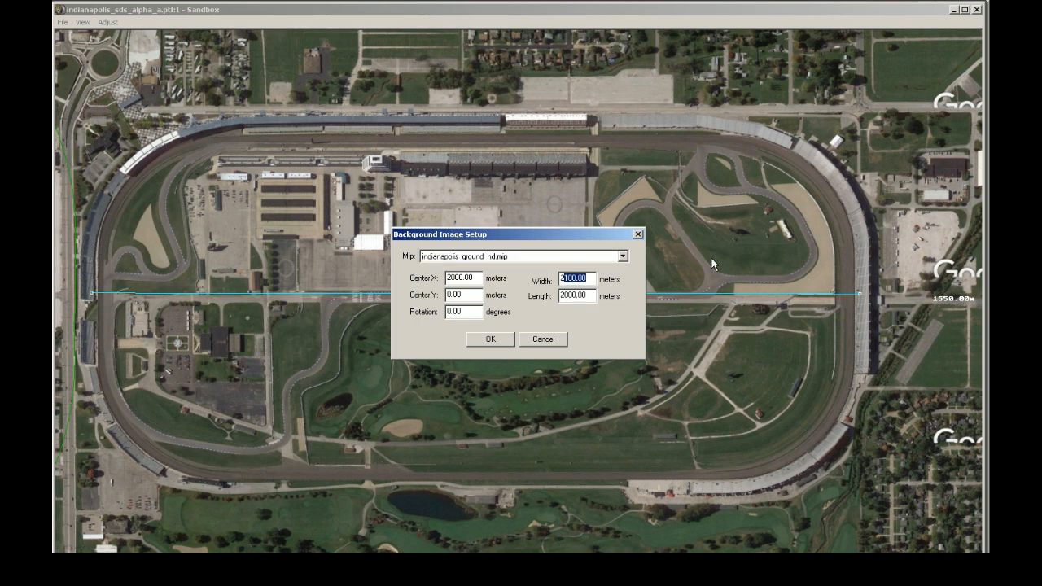
text(2200)
click(490, 340)
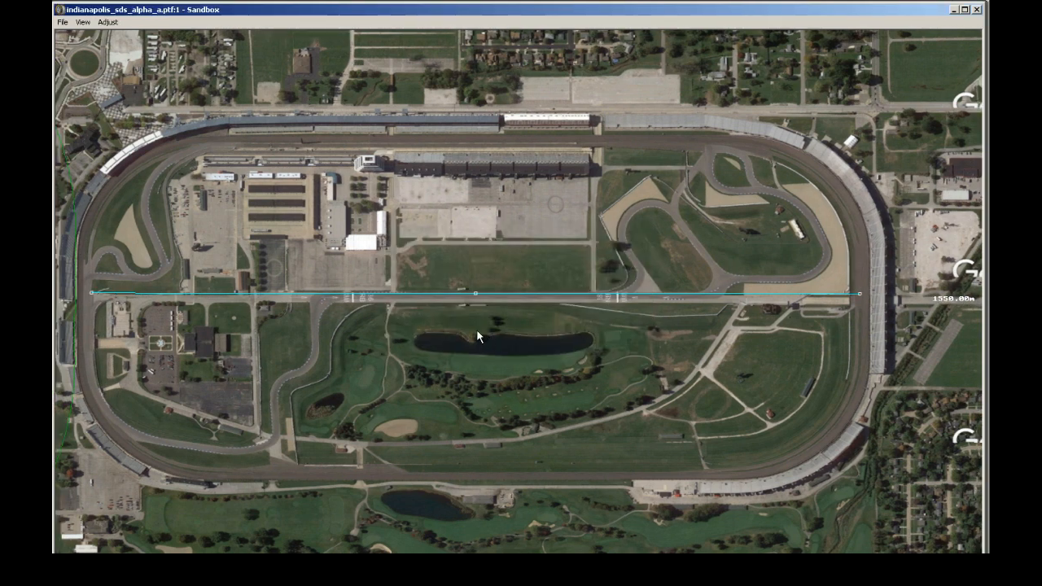
- Try a background image width of 2150 meters against the linear guide
click(108, 22)
click(113, 36)
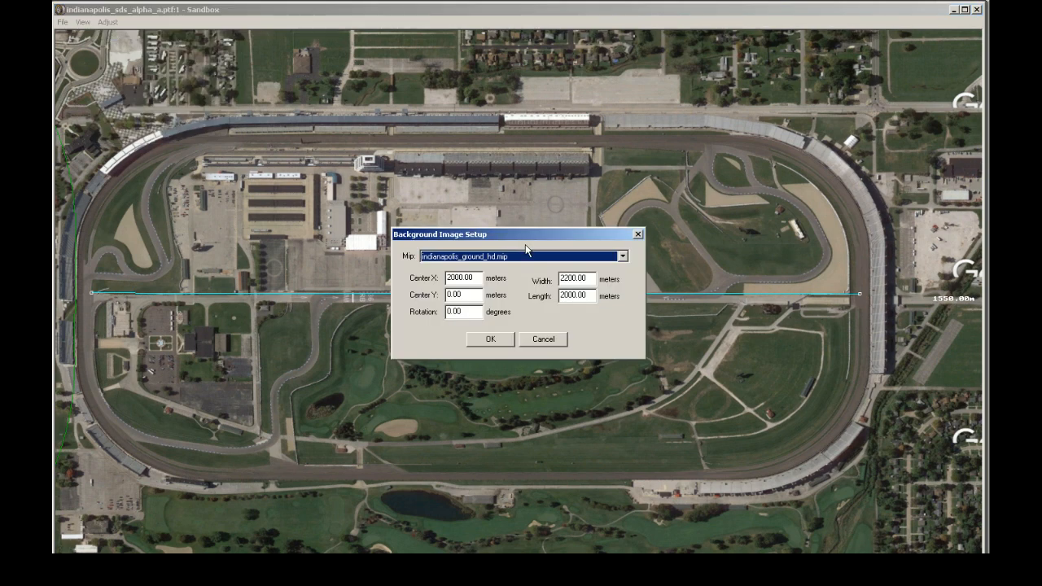
double_click(560, 278)
text(2150)
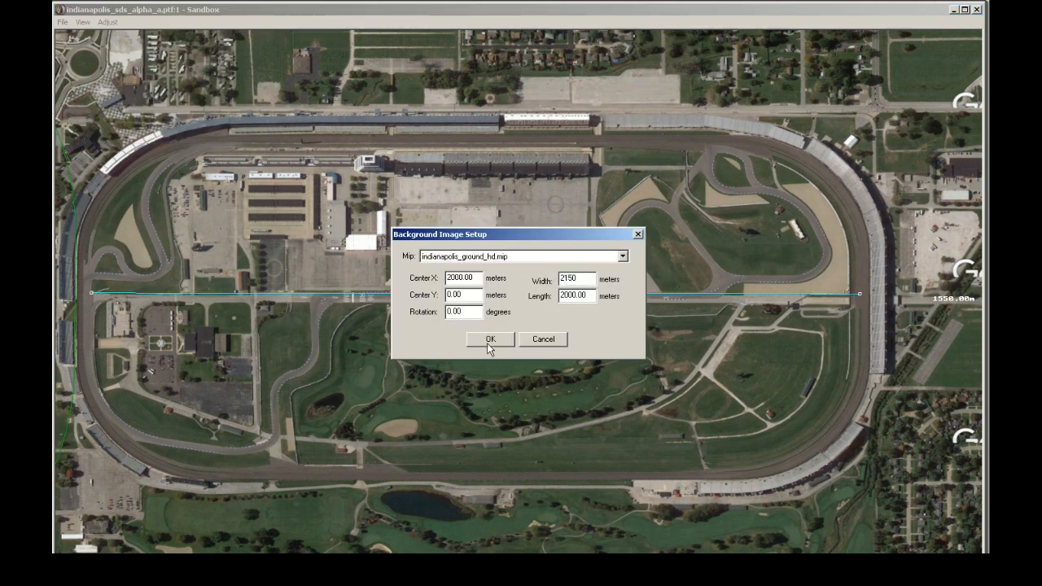
click(490, 339)
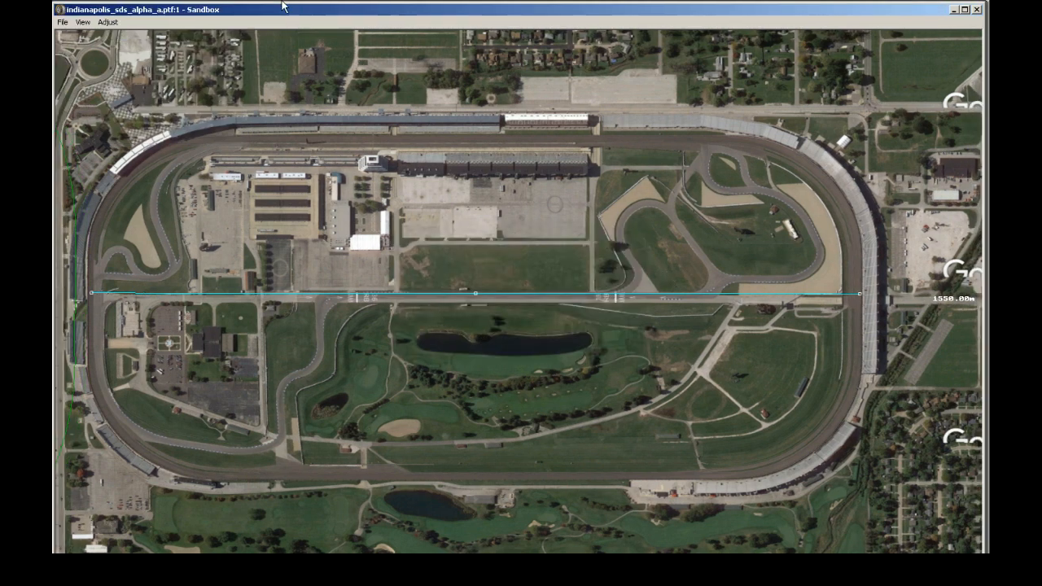
- Set the background image's width to 2140 meters
click(108, 22)
click(127, 38)
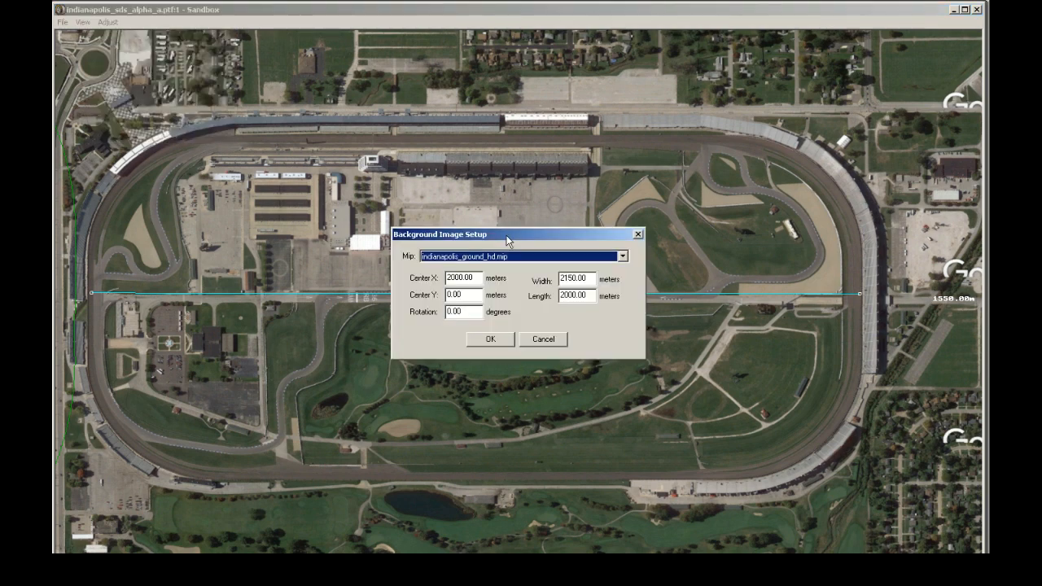
double_click(567, 278)
text(2140)
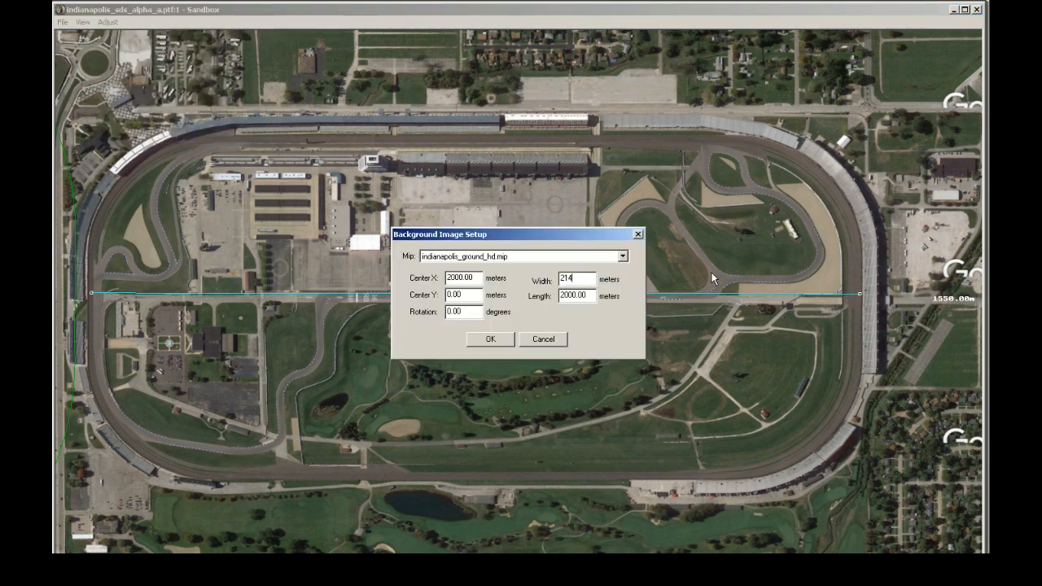
click(490, 339)
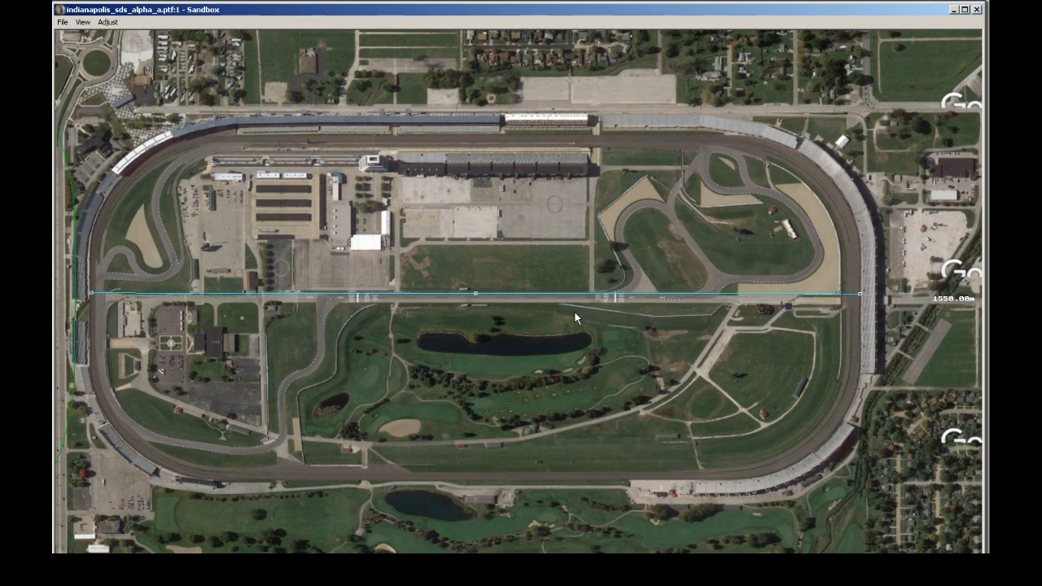
- Stand the linear guide upright across the oval between the two long straights and set the background image's length to 2140 meters
drag(857, 292, 461, 135)
drag(92, 291, 469, 481)
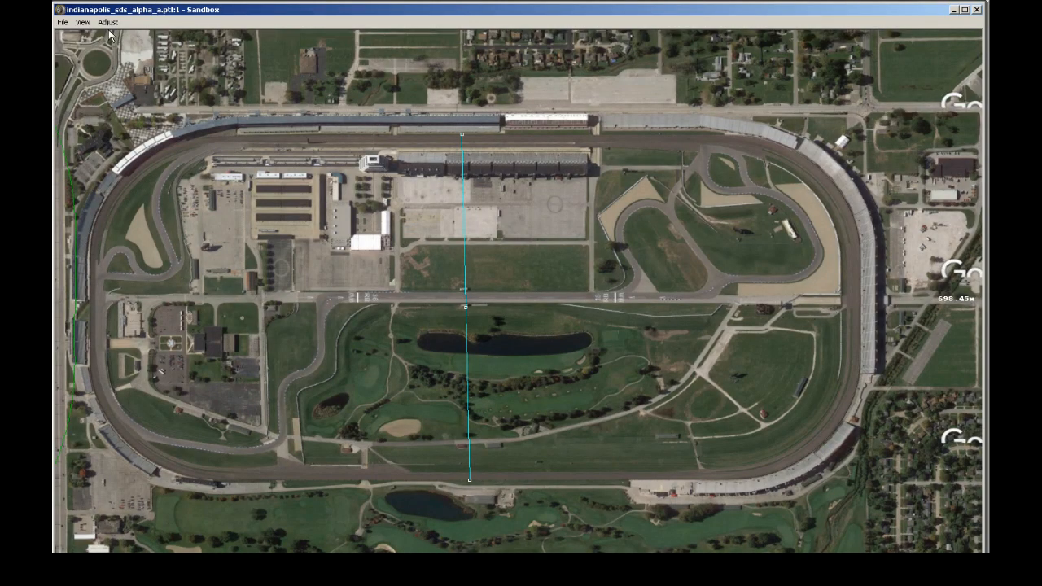
click(108, 22)
click(111, 36)
double_click(588, 295)
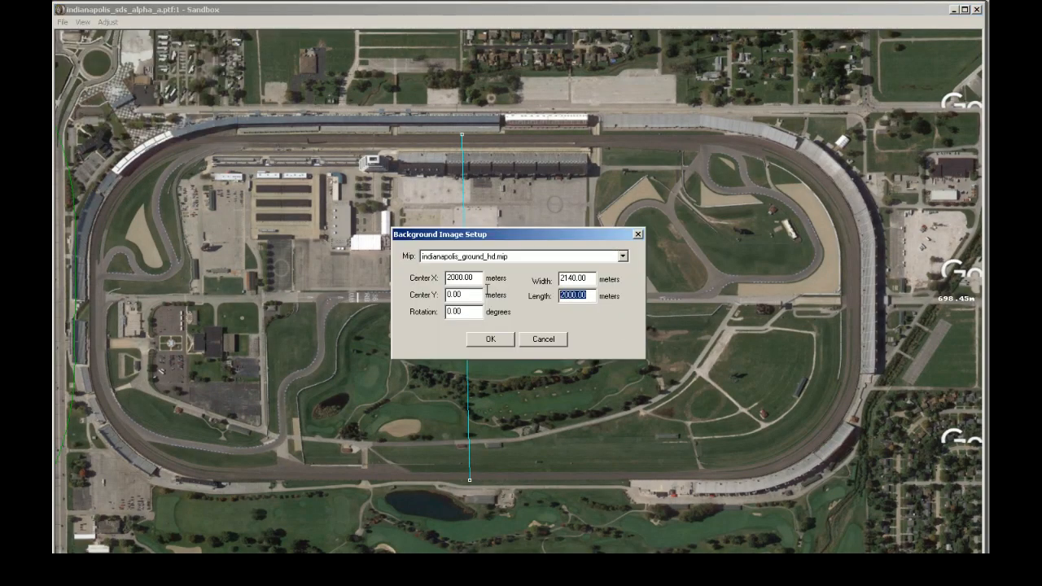
text(2140)
click(492, 338)
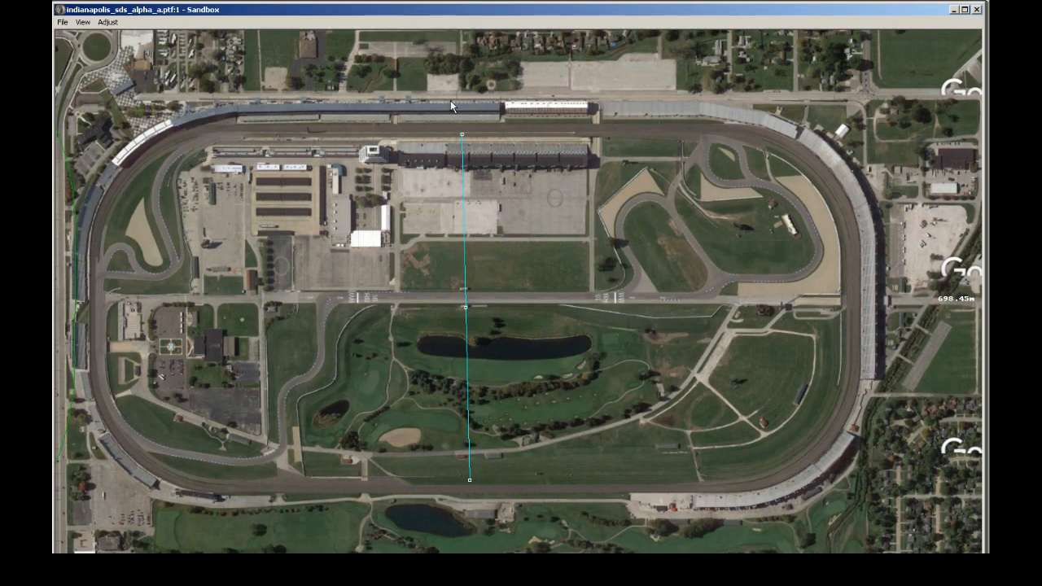
- Refit both ends of the upright linear guide to the outer edges of the two long straights and straighten it
drag(461, 134, 453, 123)
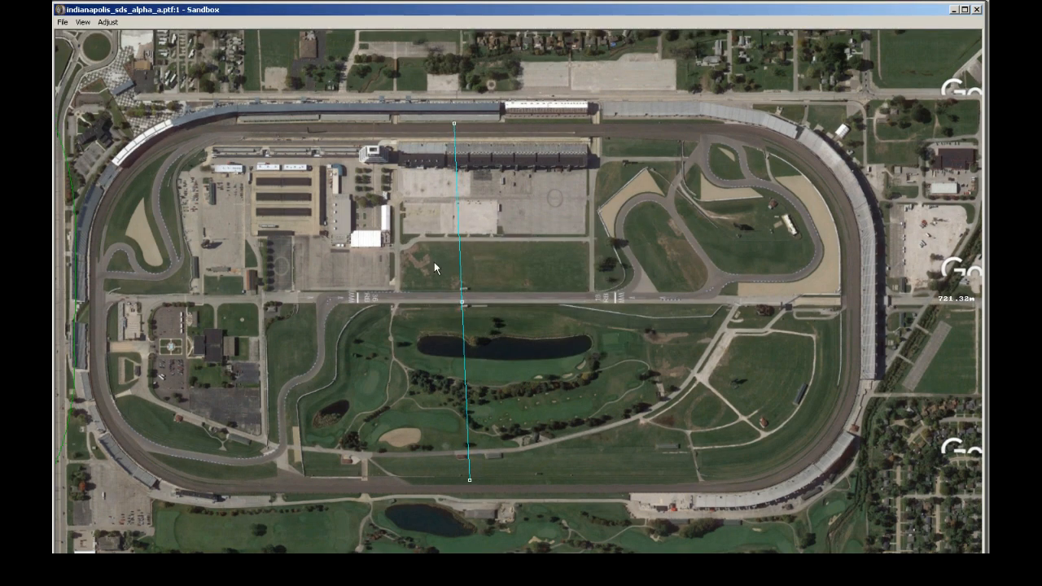
drag(468, 482, 467, 494)
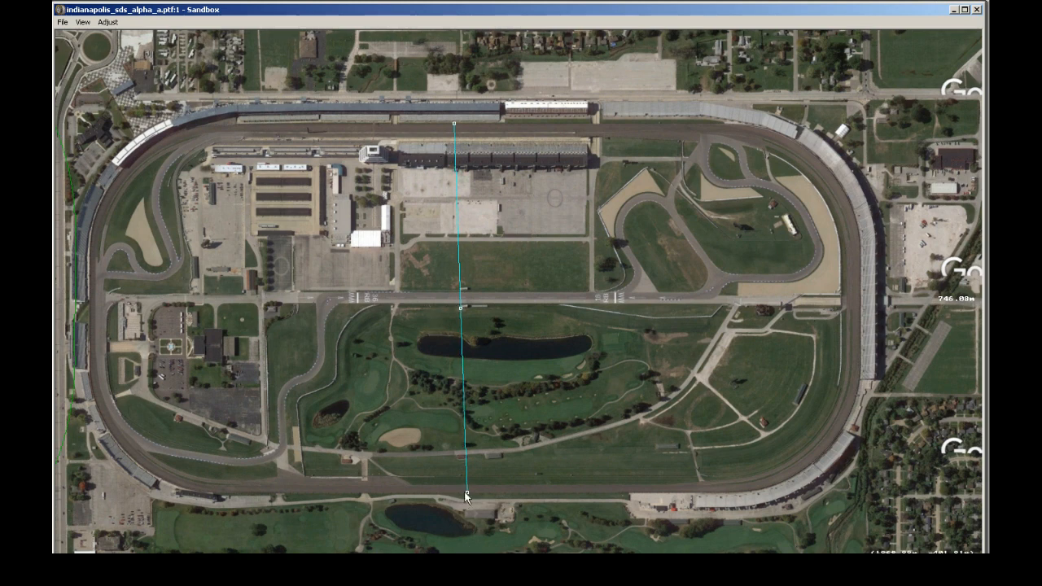
drag(467, 492, 451, 491)
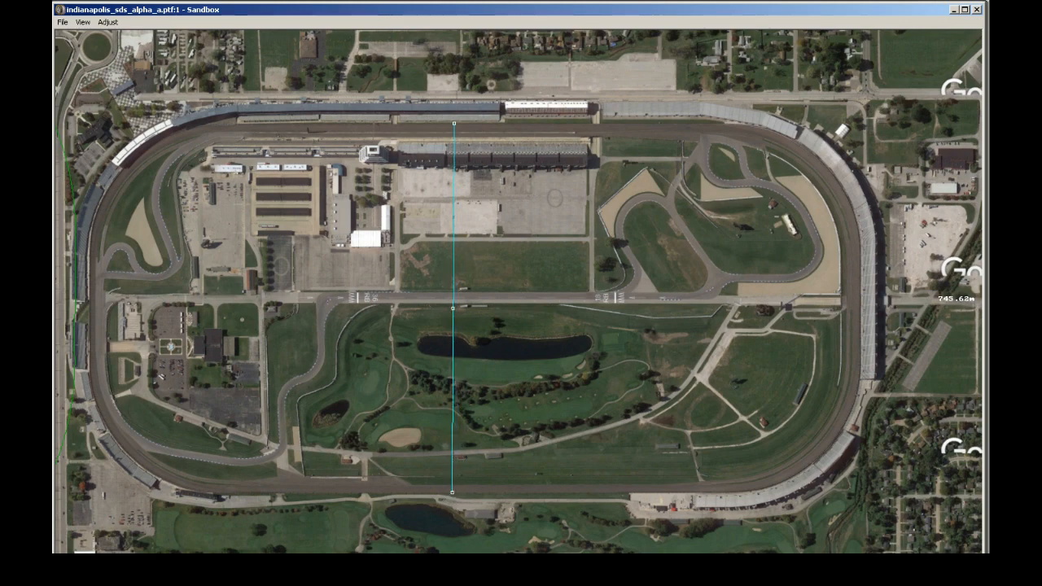
- Measure the oval between the outer edges of its two long straights with the Google Earth ruler, and return to the Sandbox track view
key(alt+Tab)
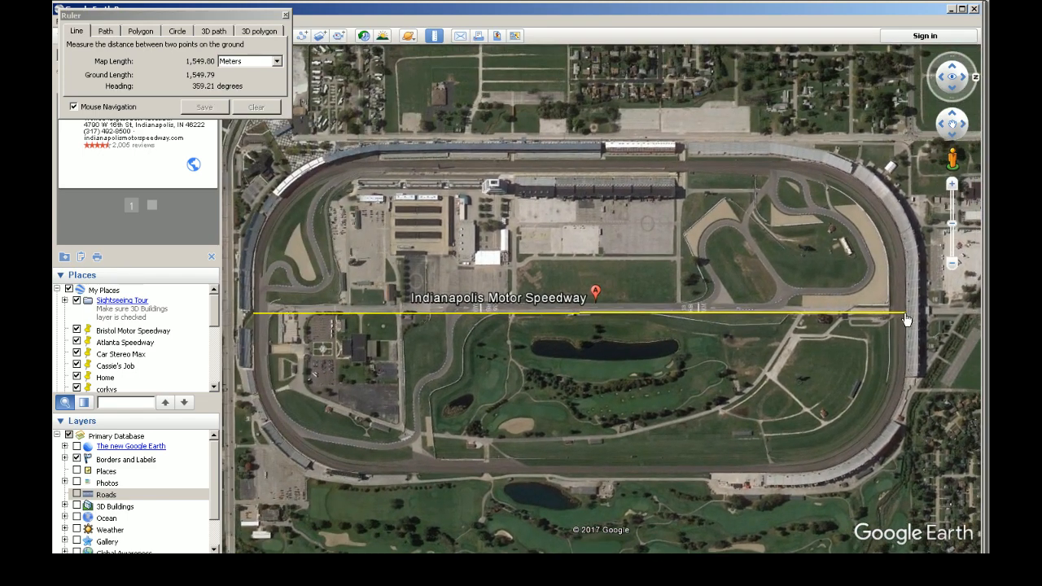
drag(907, 315, 553, 165)
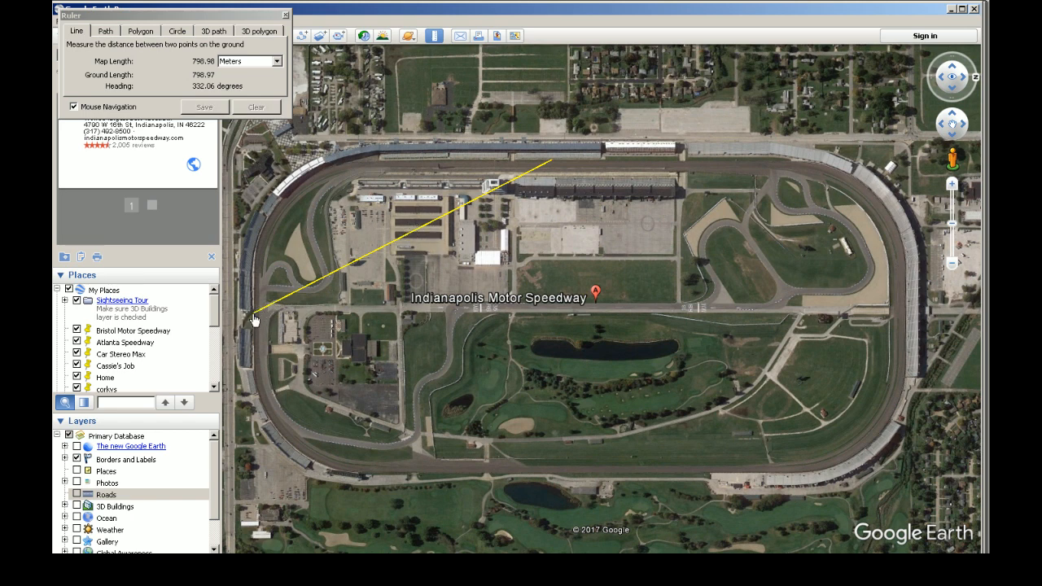
drag(254, 319, 558, 478)
key(alt+Tab)
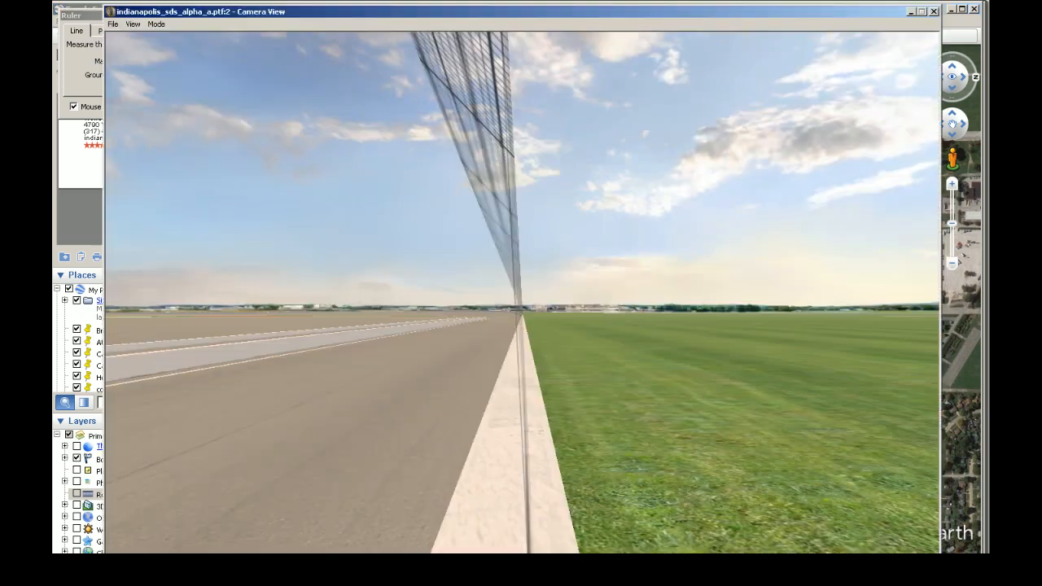
key(alt+Tab)
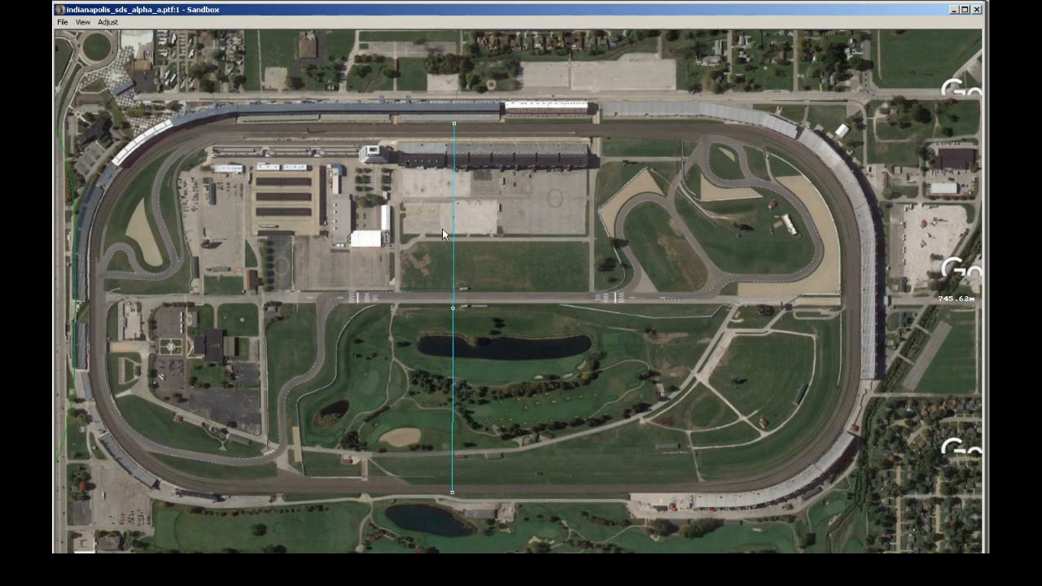
- Move both ends of the linear guide onto the uppermost of the dark-roofed garage buildings, running along its length
scroll(655, 278, down, 3)
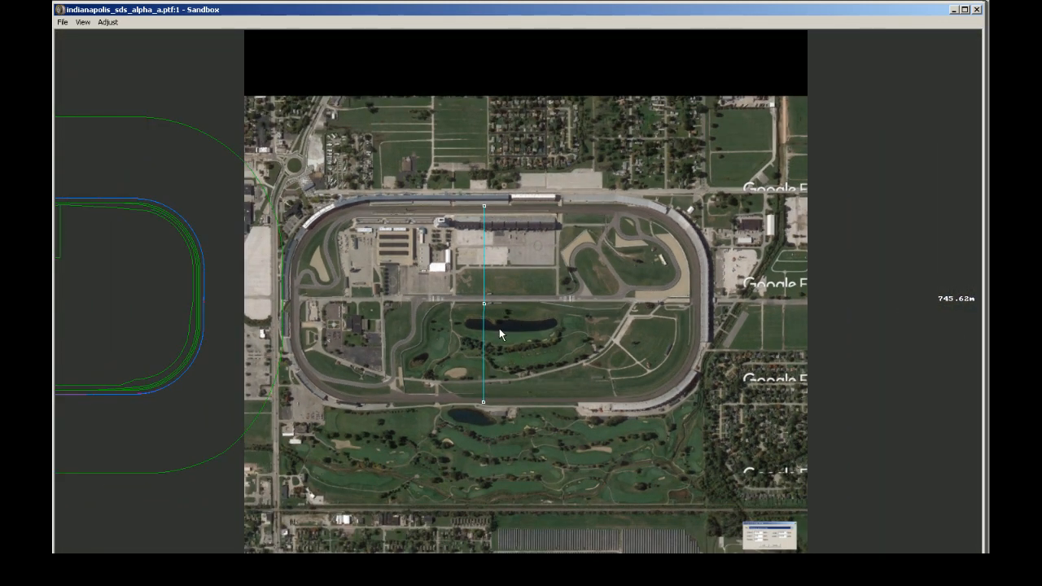
scroll(440, 236, up, 3)
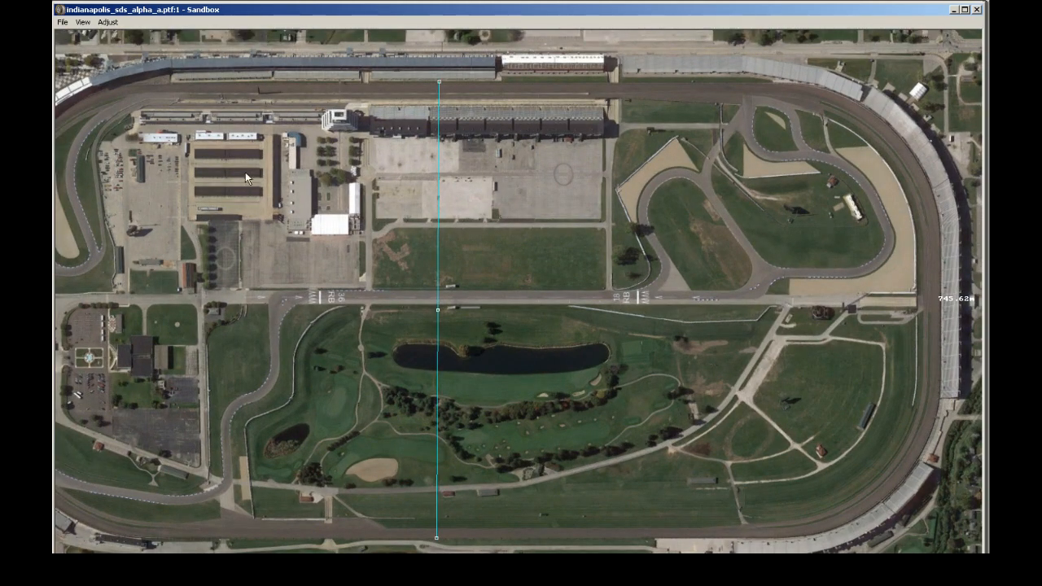
scroll(245, 172, up, 5)
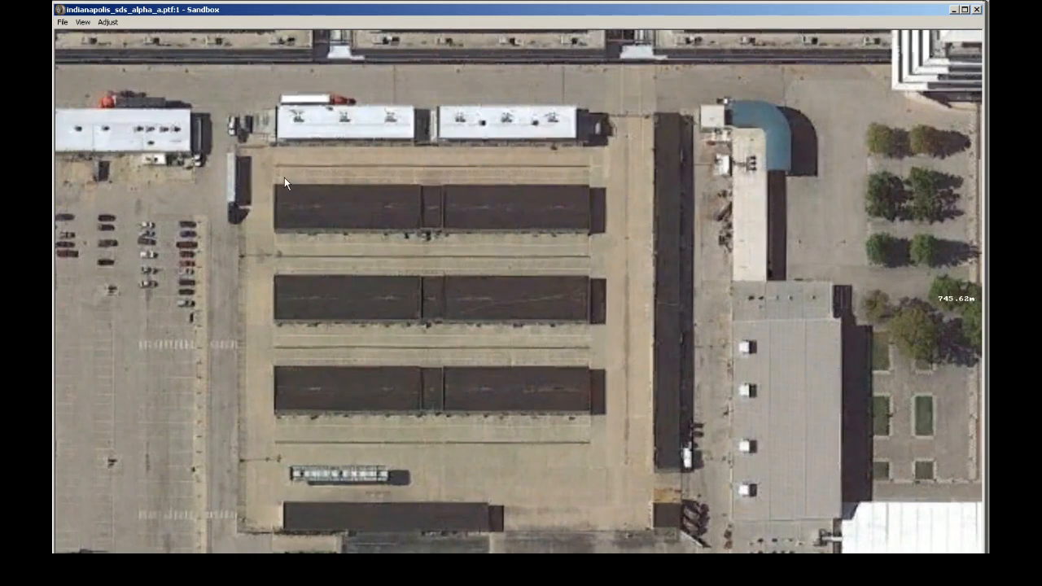
scroll(653, 205, down, 4)
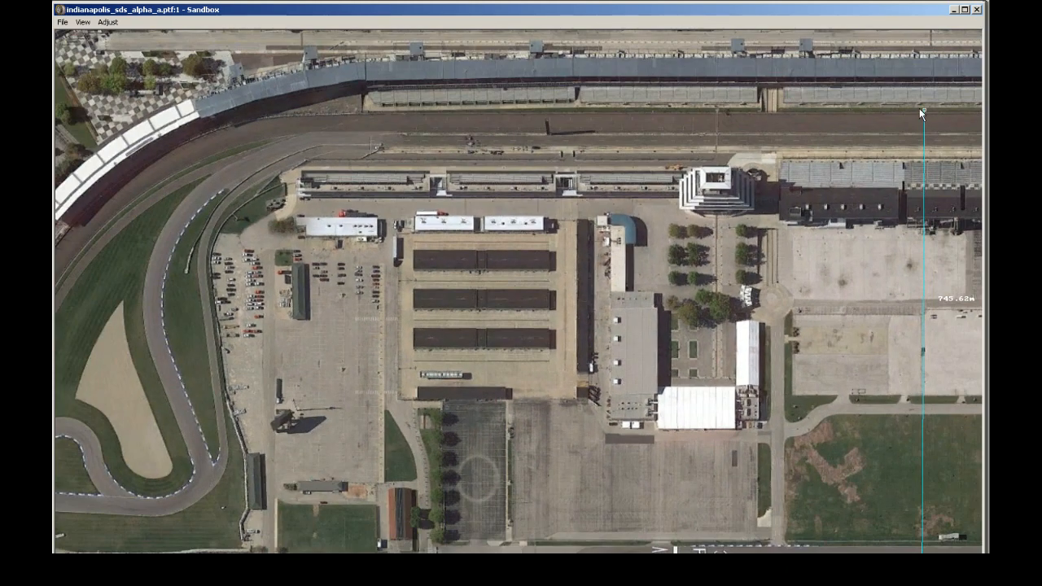
drag(922, 110, 413, 267)
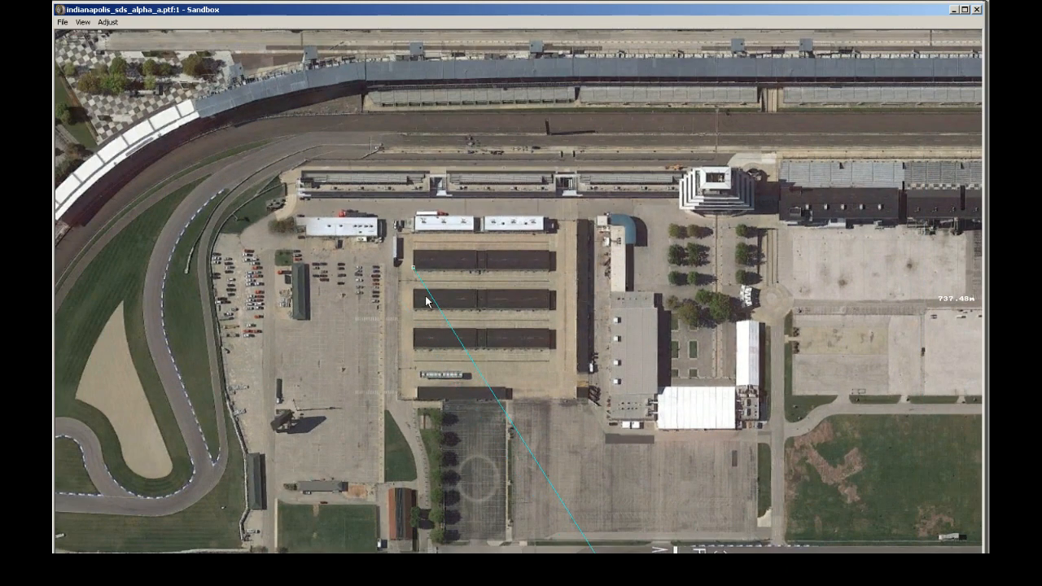
scroll(523, 380, down, 5)
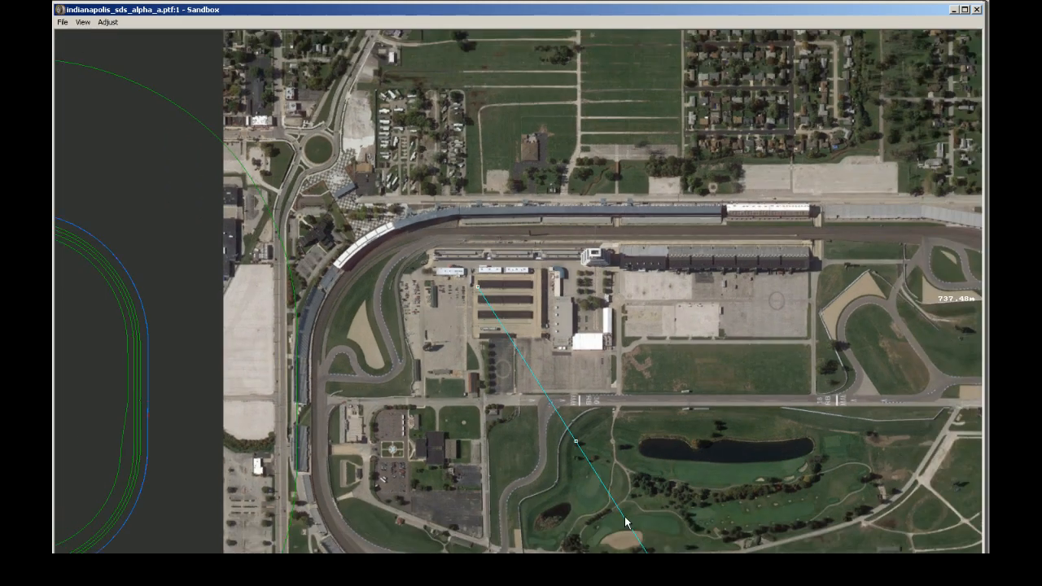
scroll(627, 523, down, 3)
drag(630, 519, 530, 294)
scroll(529, 294, up, 8)
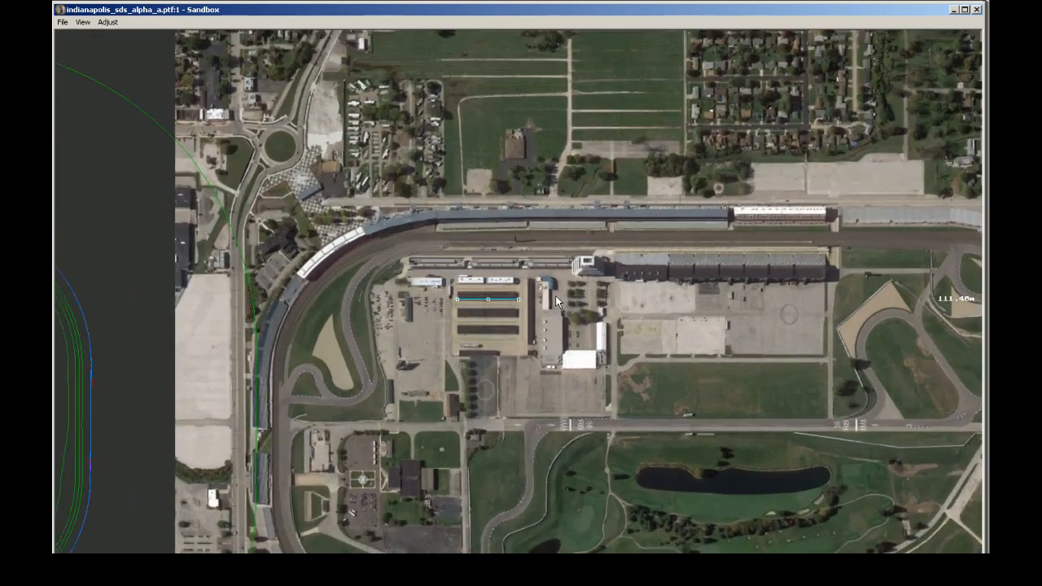
- Align the linear guide's right end with the lower right corner of the uppermost dark garage roof, excluding the building's shadow
scroll(511, 298, up, 1)
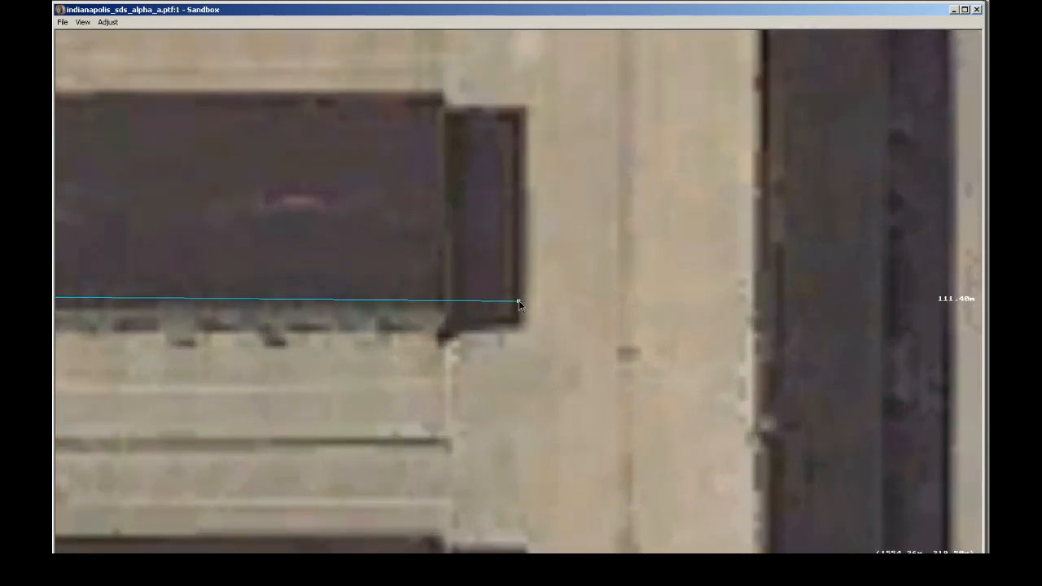
drag(515, 303, 468, 306)
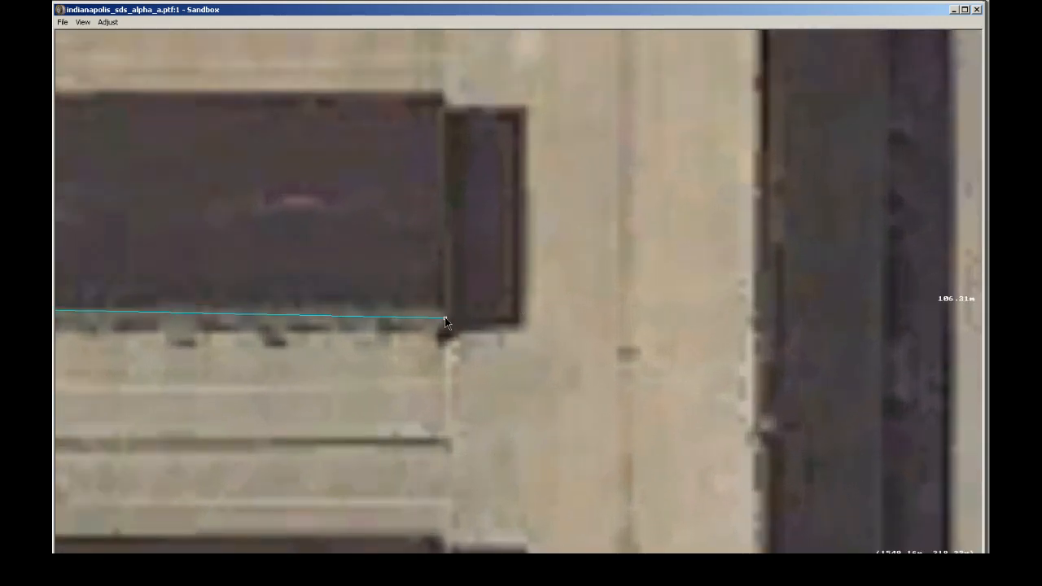
click(444, 316)
- Align the linear guide's left end with the lower left corner of the same garage roof
key(minus)
key(minus)
key(minus)
key(minus)
key(minus)
key(minus)
key(minus)
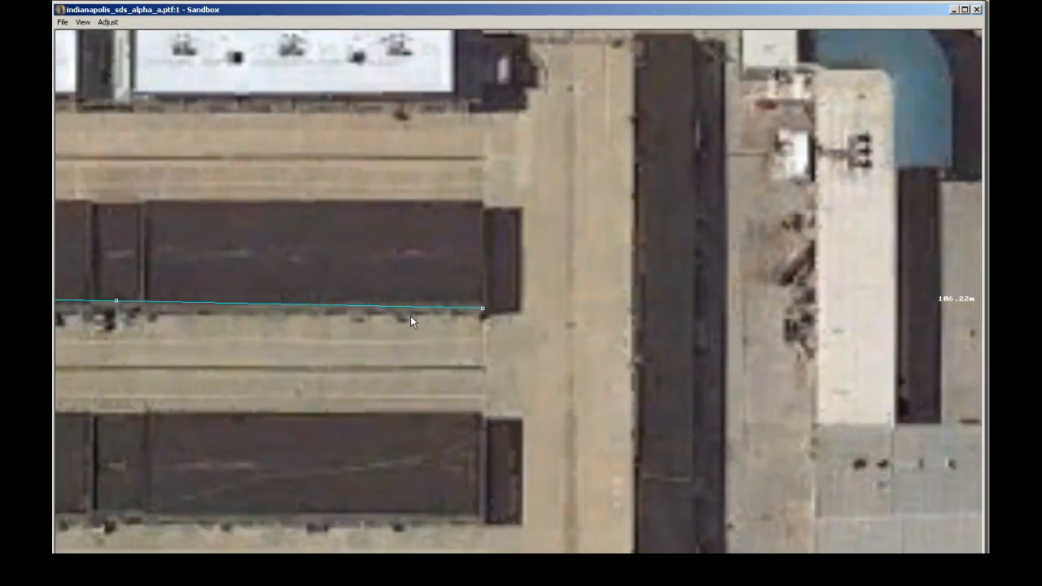
key(Down)
key(Left)
key(Left)
key(Left)
key(Left)
key(Left)
key(Left)
key(Left)
key(Left)
key(Up)
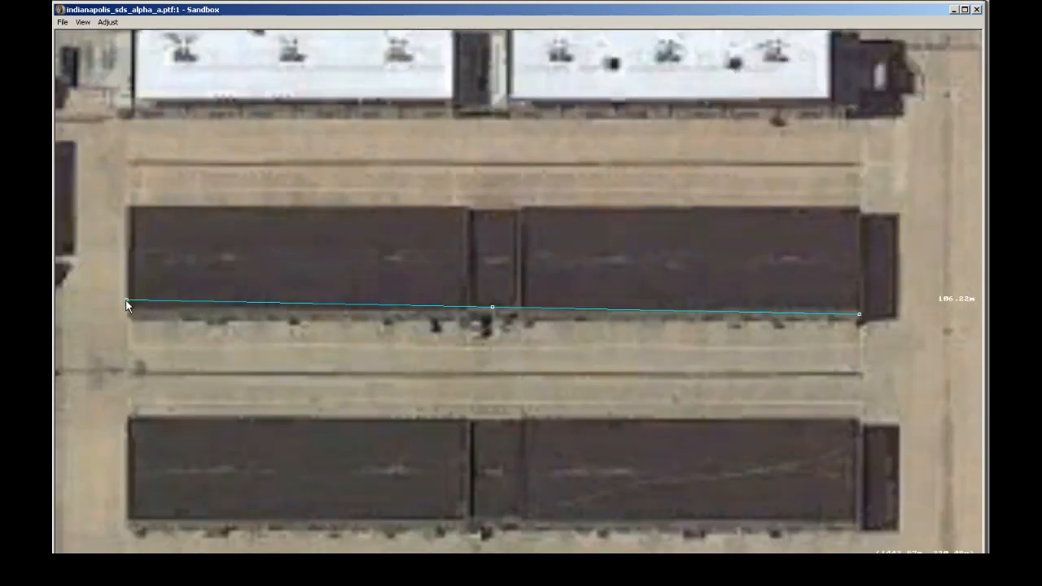
drag(127, 301, 128, 310)
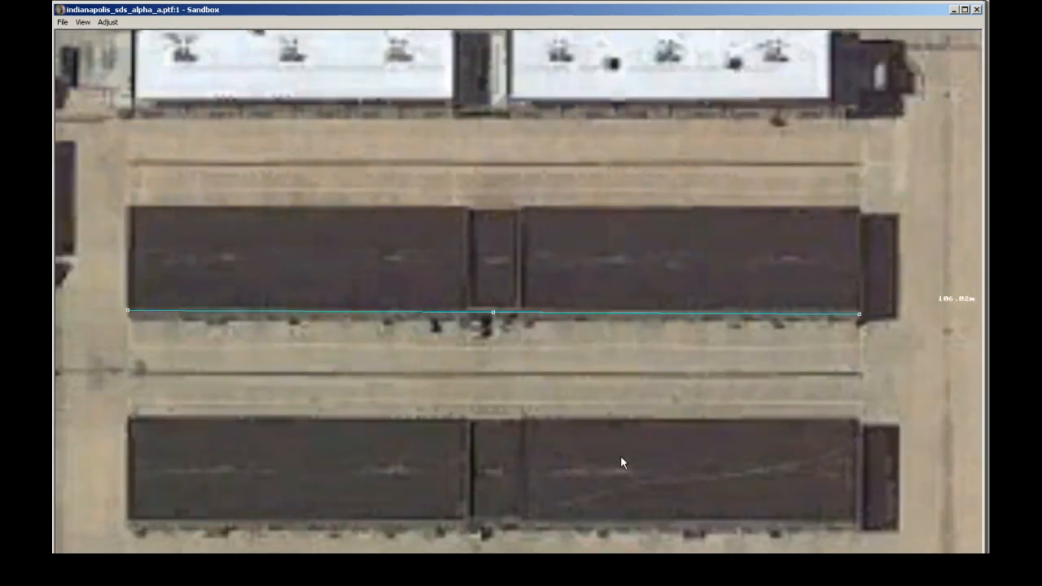
- Measure the length of the same garage roof with the ruler in Google Earth to compare it with the Sandbox guide
key(alt+Tab)
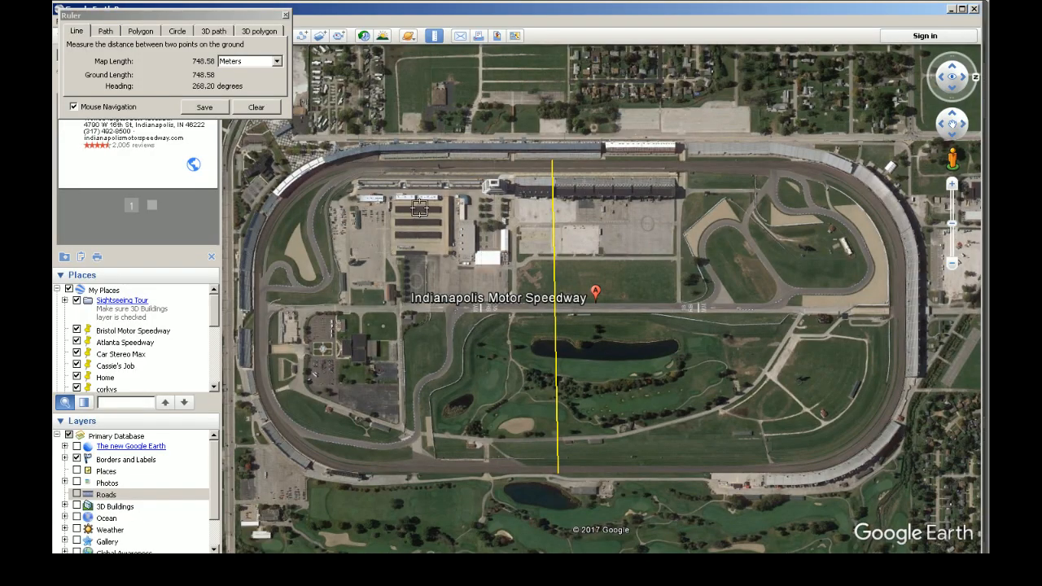
scroll(418, 207, up, 5)
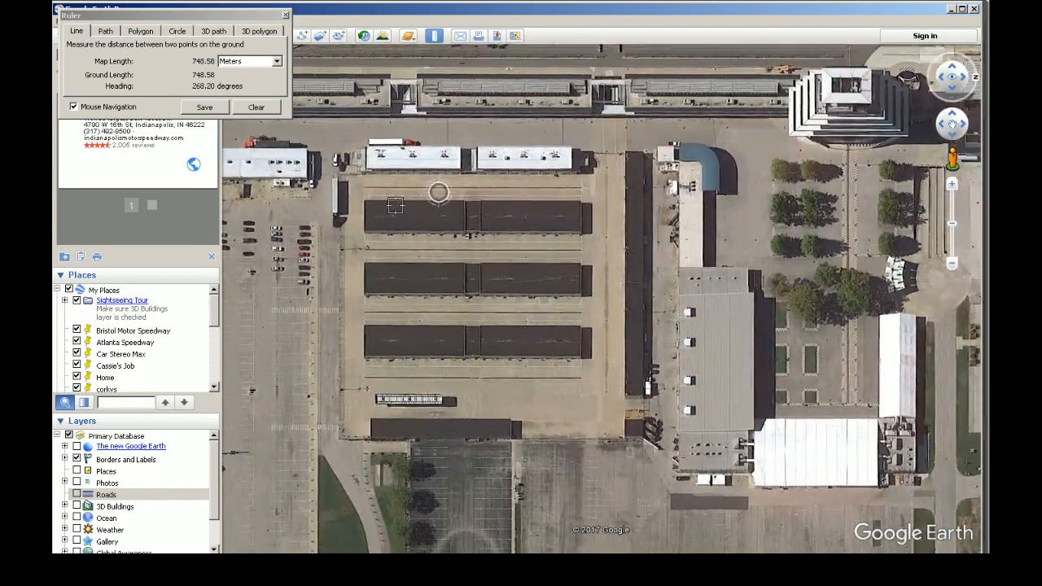
scroll(431, 195, up, 3)
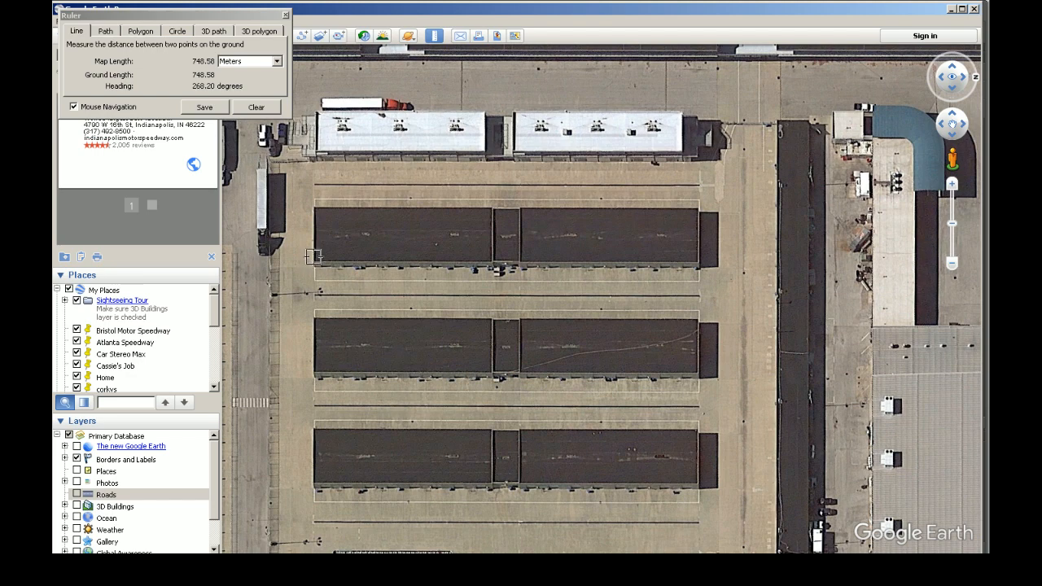
click(313, 258)
click(698, 258)
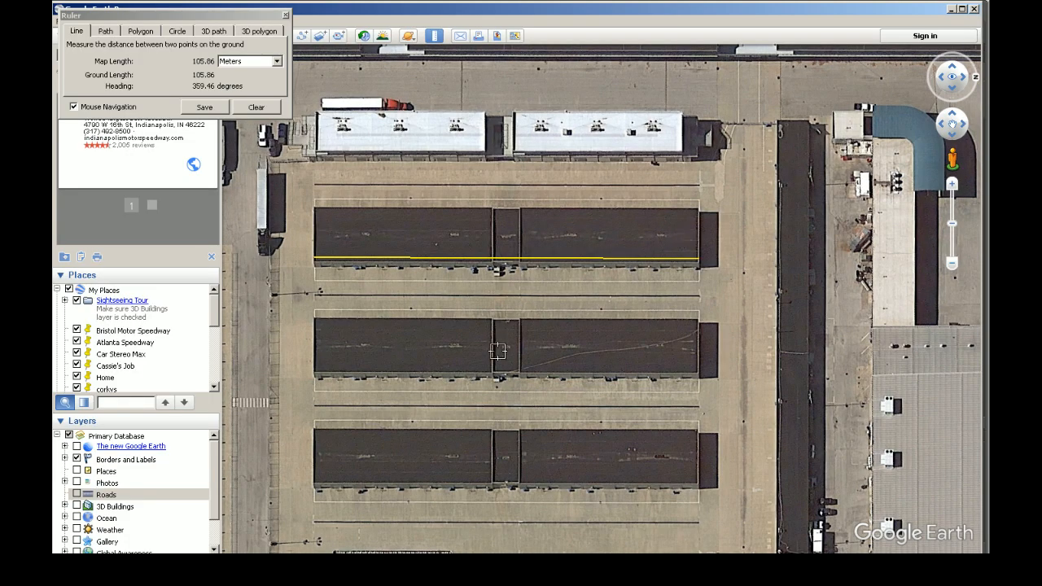
scroll(499, 338, down, 5)
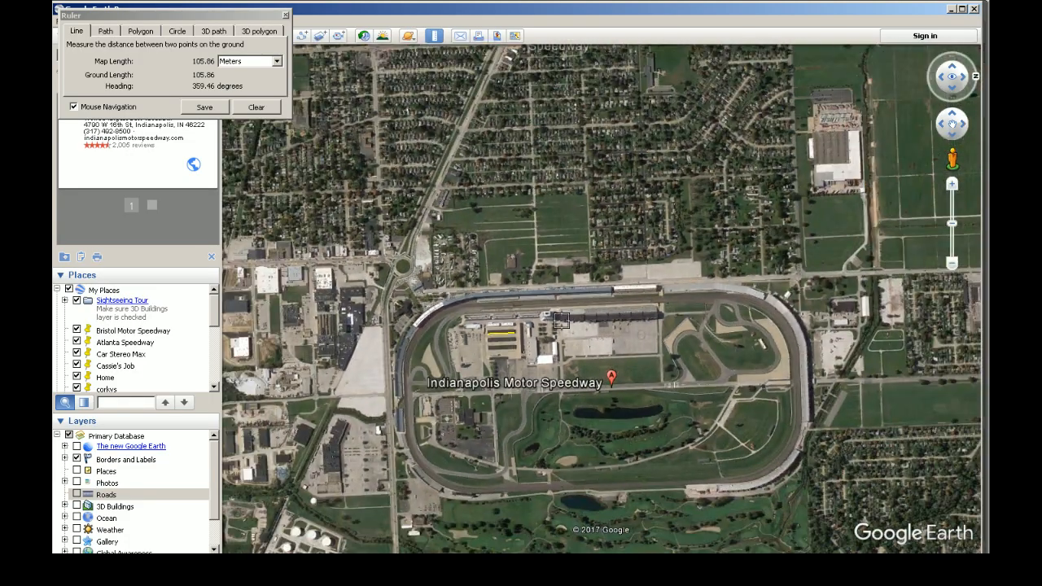
scroll(553, 383, up, 4)
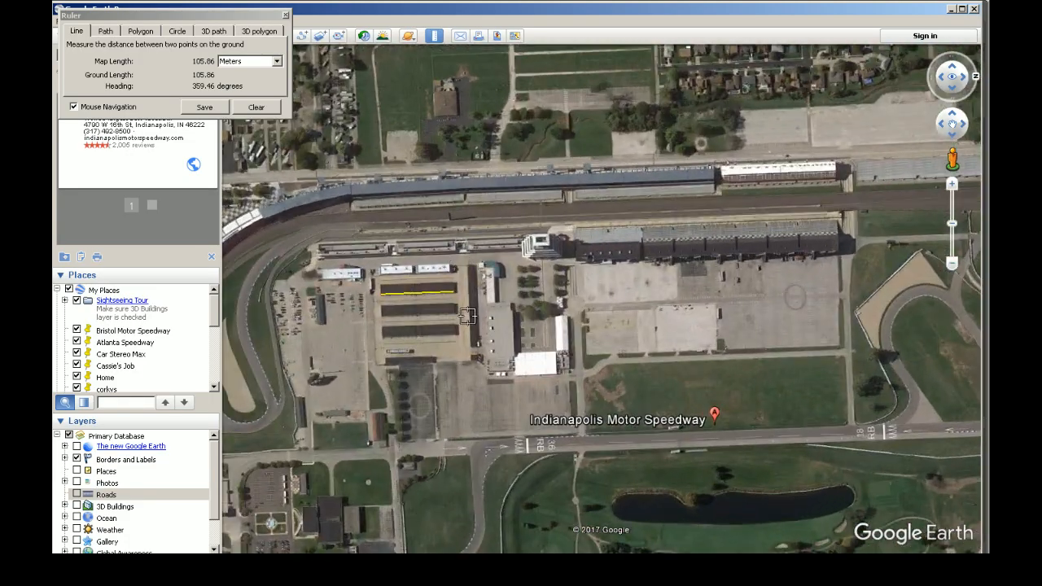
drag(573, 345, 602, 209)
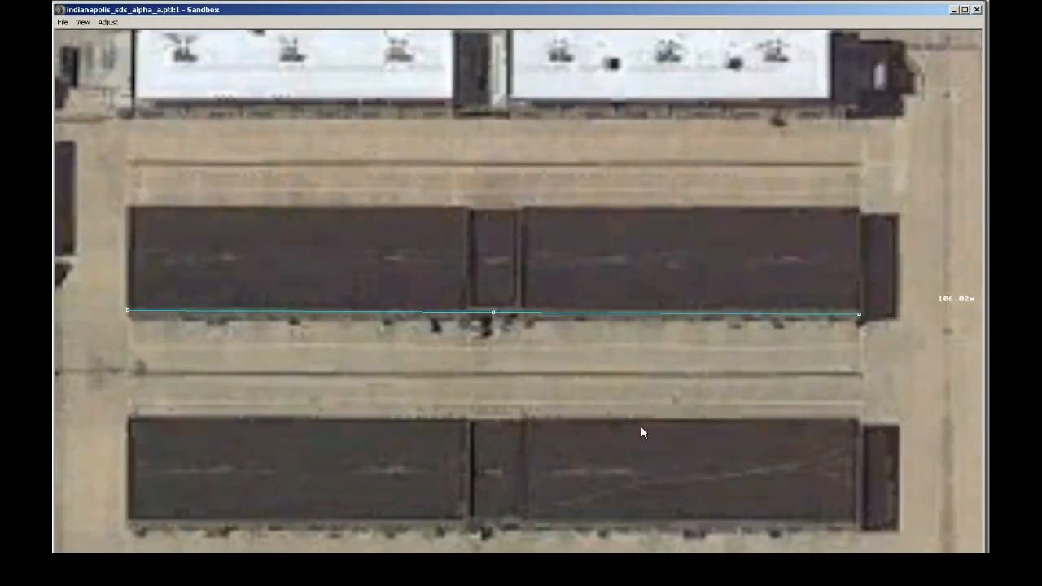
- Examine where the sized aerial background image lies relative to the track outlines
right_click(641, 421)
click(608, 265)
scroll(607, 265, down, 1)
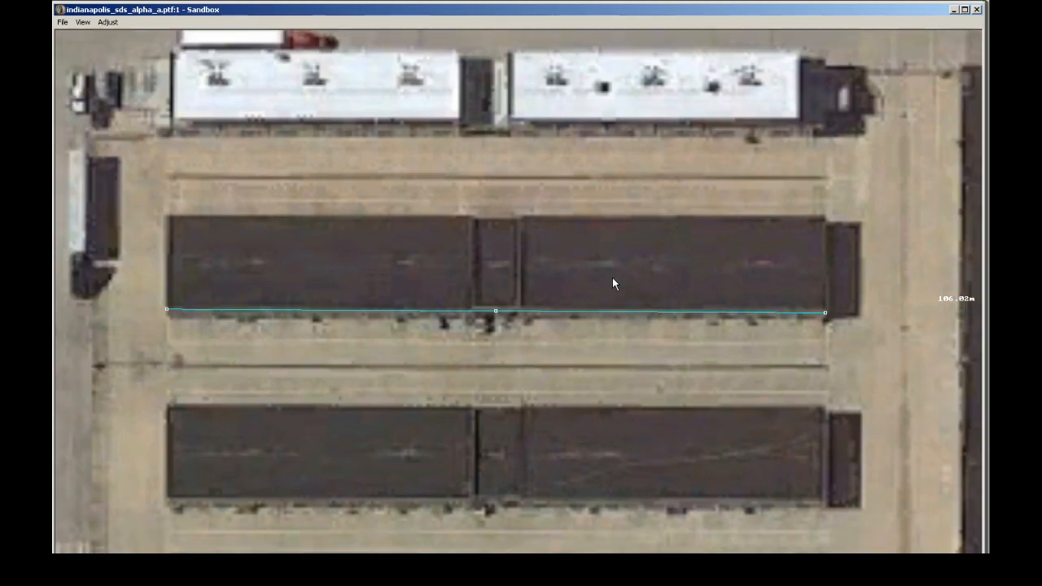
scroll(612, 277, down, 5)
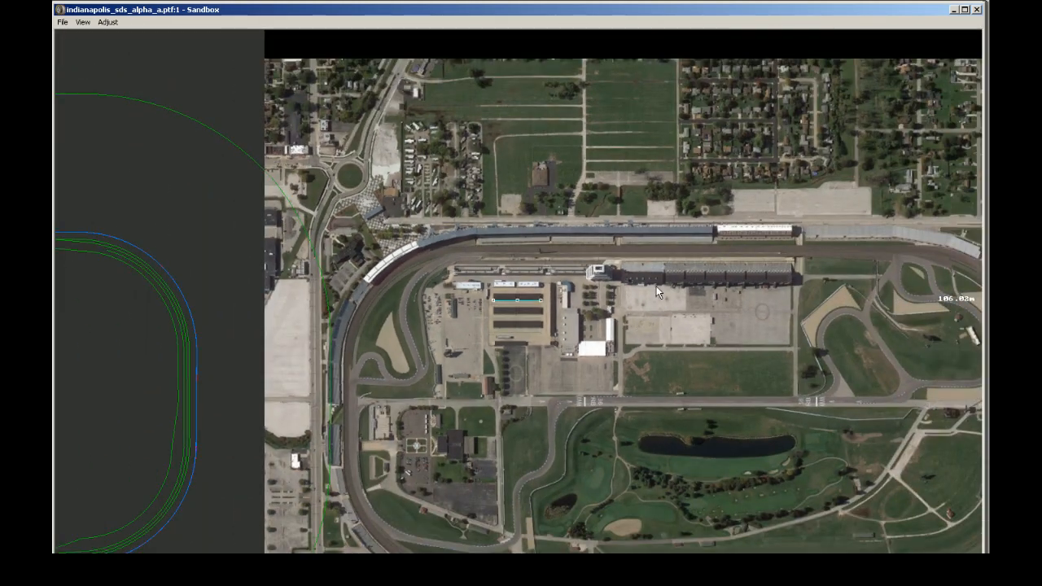
drag(721, 378, 511, 330)
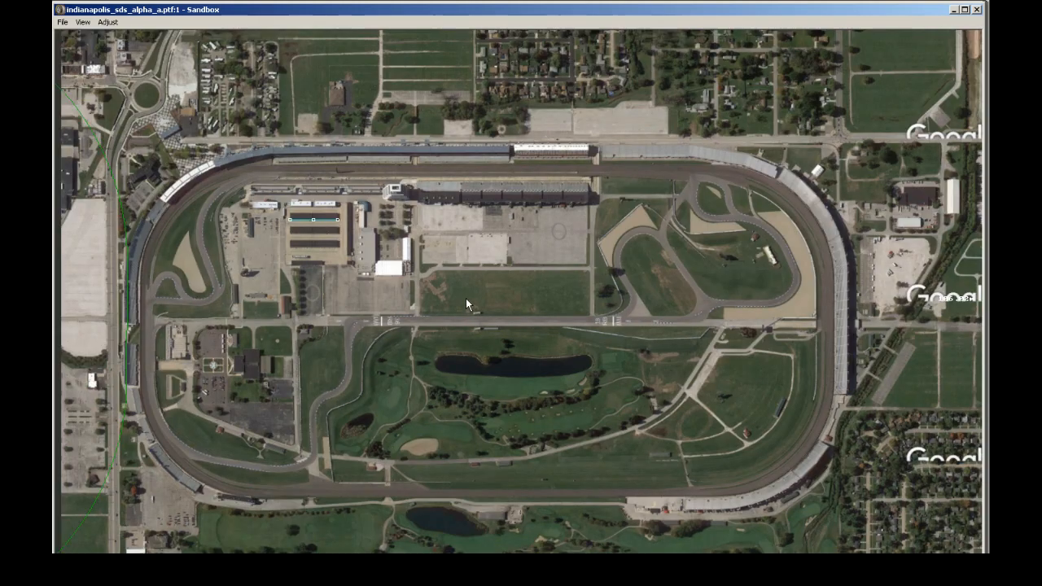
click(331, 270)
click(253, 241)
click(223, 268)
click(379, 383)
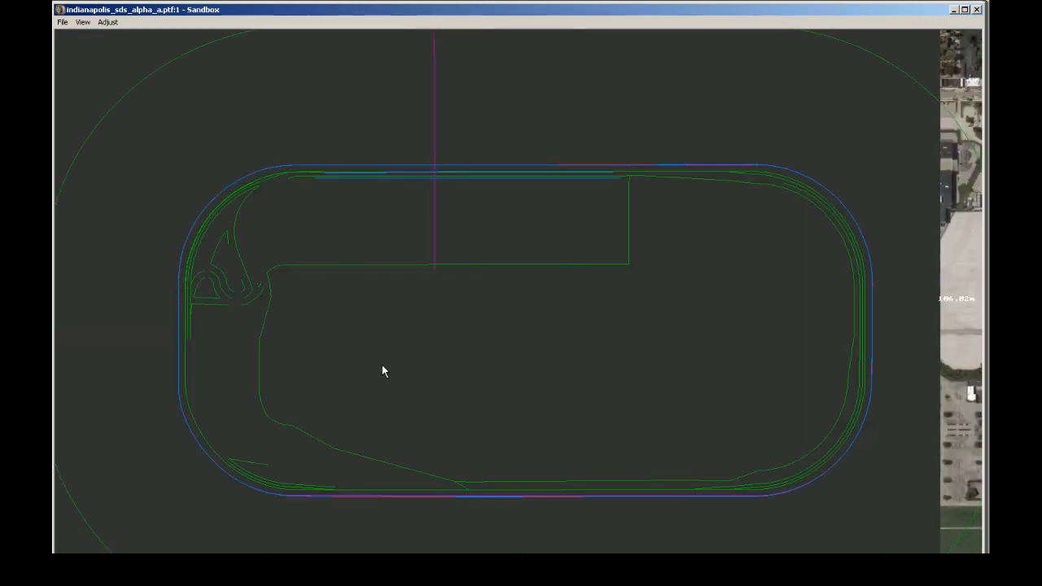
scroll(382, 372, down, 4)
- Set the background image's Center X to 115 meters so the aerial photo moves over the track outline
click(114, 23)
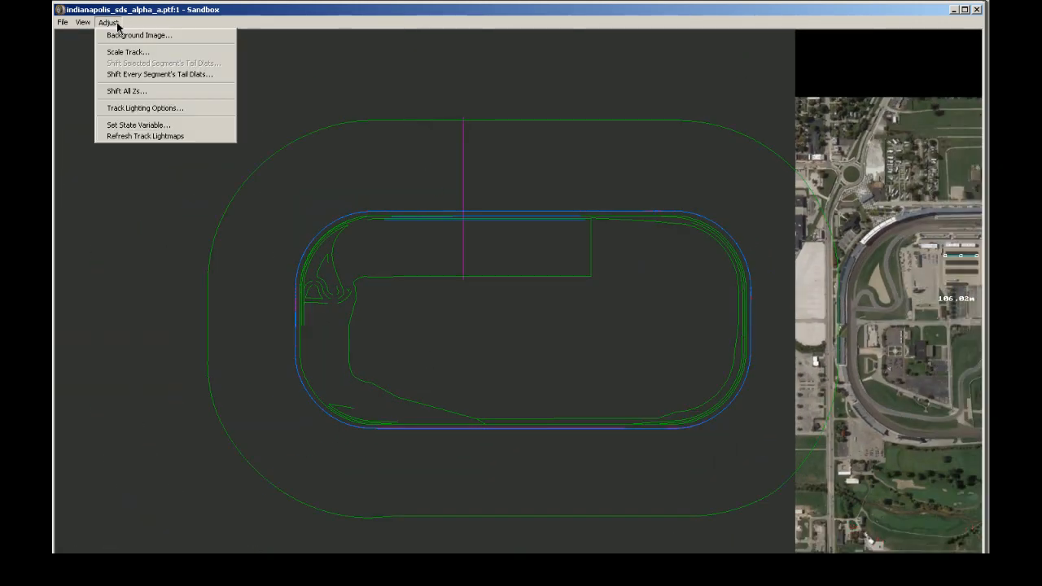
click(134, 36)
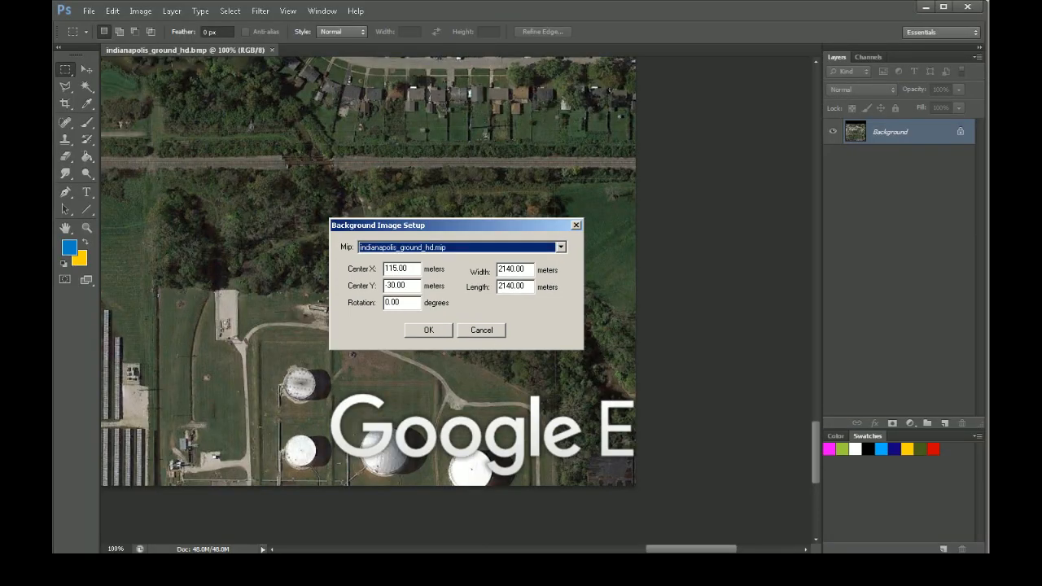
mouse_move(543, 561)
click(543, 542)
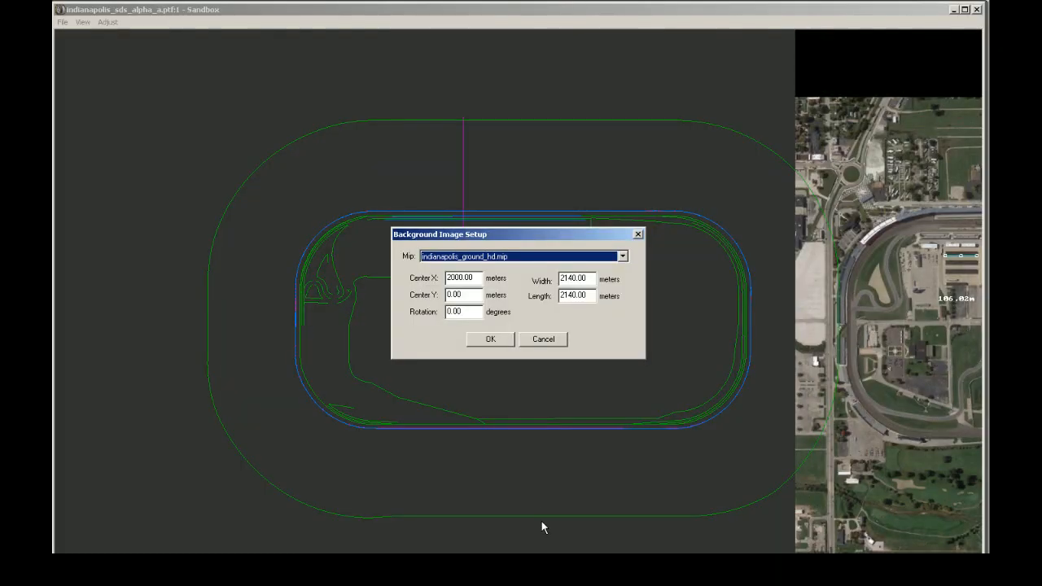
double_click(478, 277)
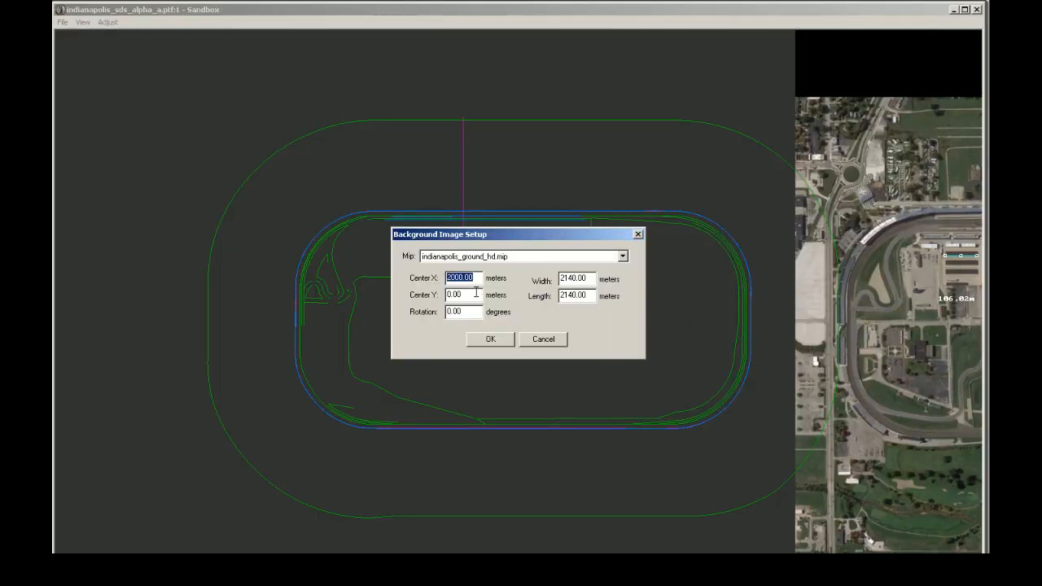
text(100)
click(507, 338)
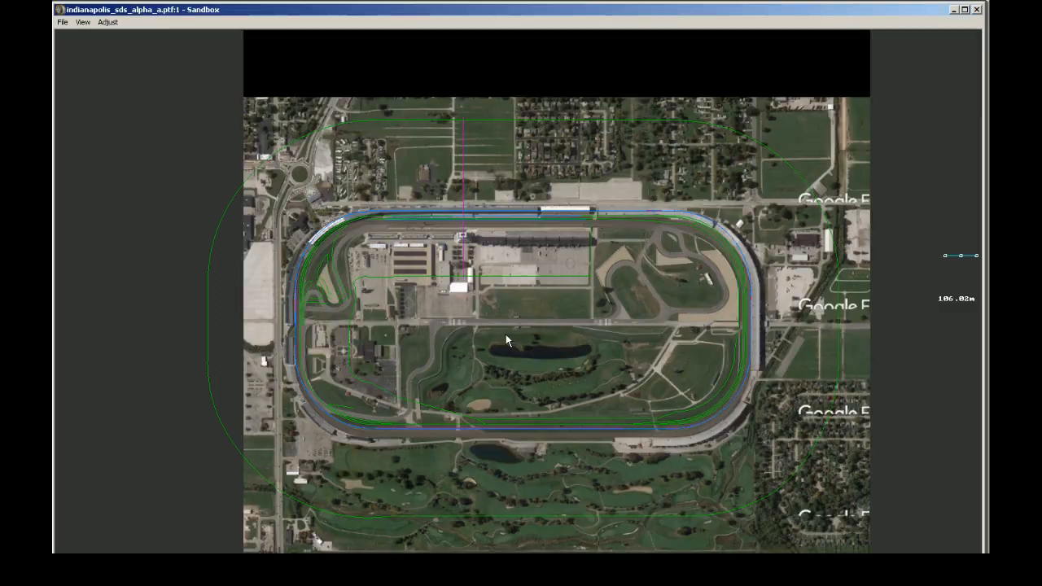
- Set the background image's Center Y to -30 meters
click(83, 22)
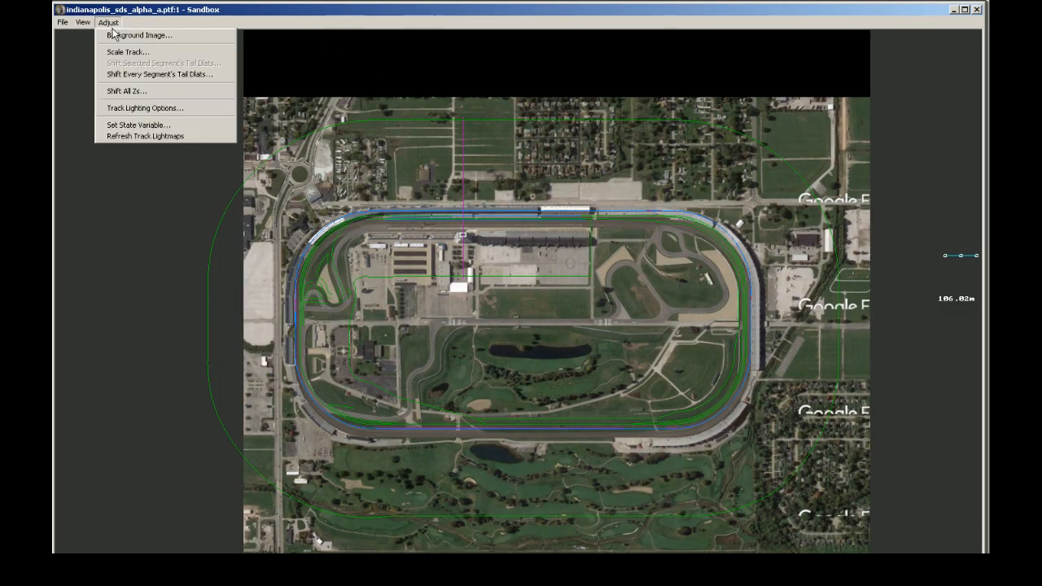
click(114, 35)
double_click(469, 295)
text(-30)
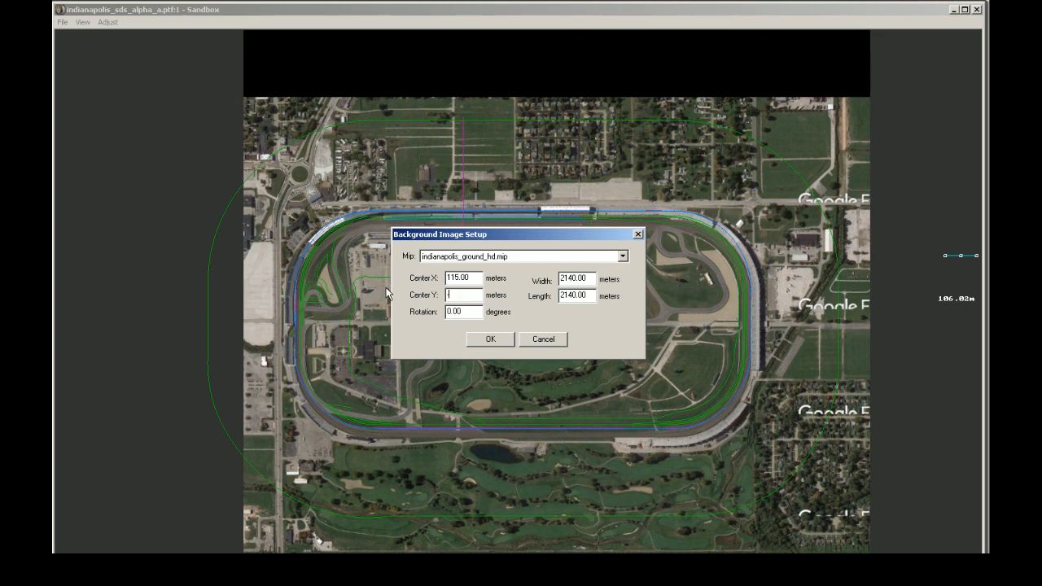
click(511, 339)
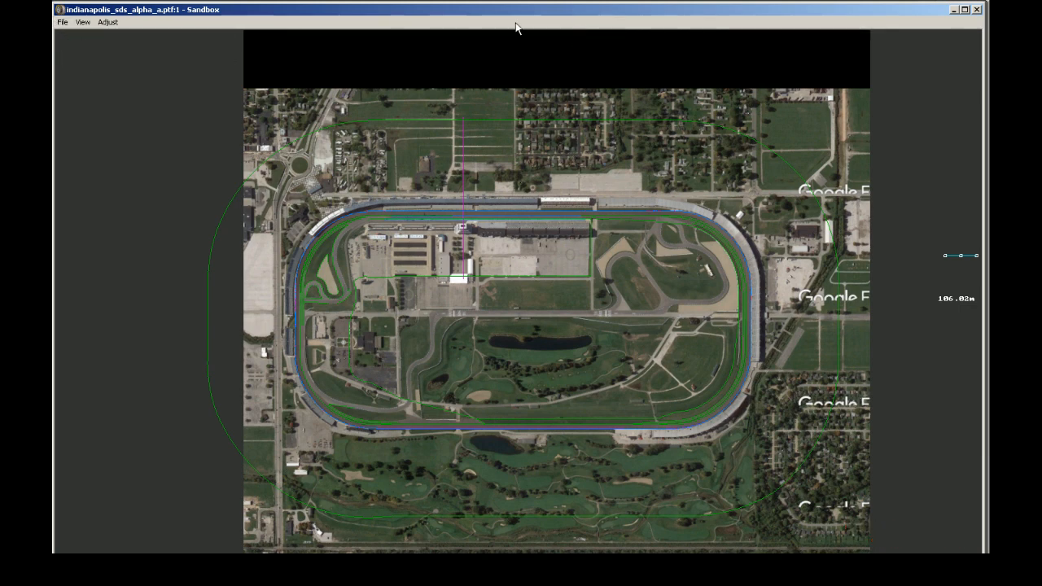
- Close the current Sandbox track, minimize the other open windows and launch Sandbox again from the desktop
click(977, 9)
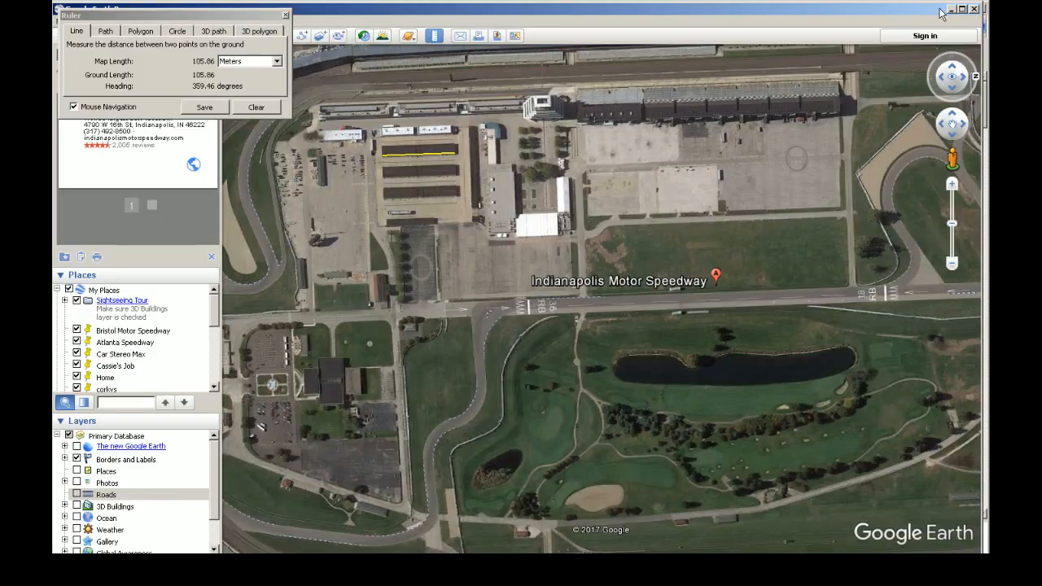
click(950, 11)
click(957, 15)
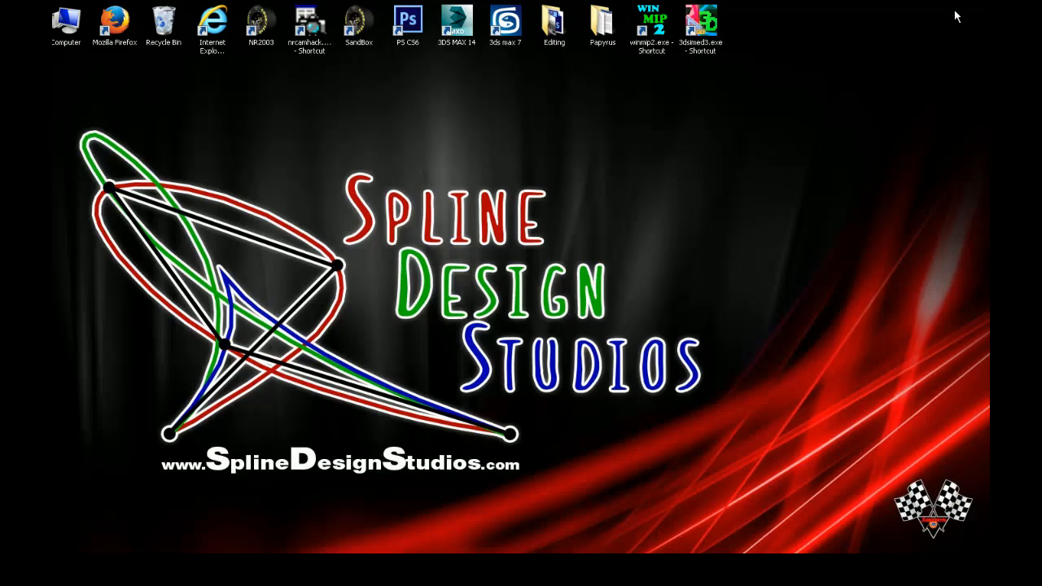
double_click(349, 31)
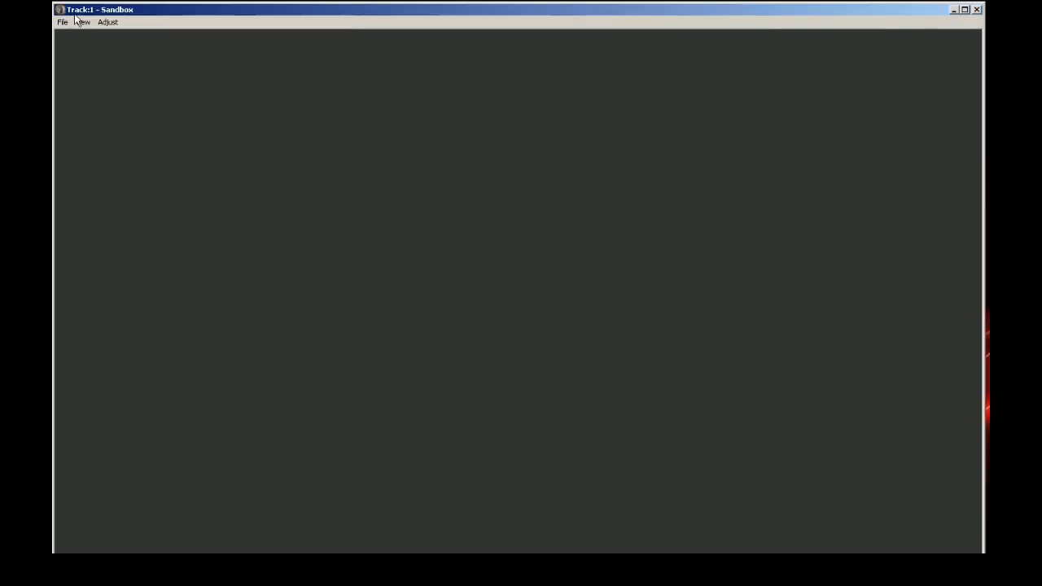
- Open the track file indianapolis.ptf from the indianapolis_sds_alpha folder
click(62, 22)
click(78, 45)
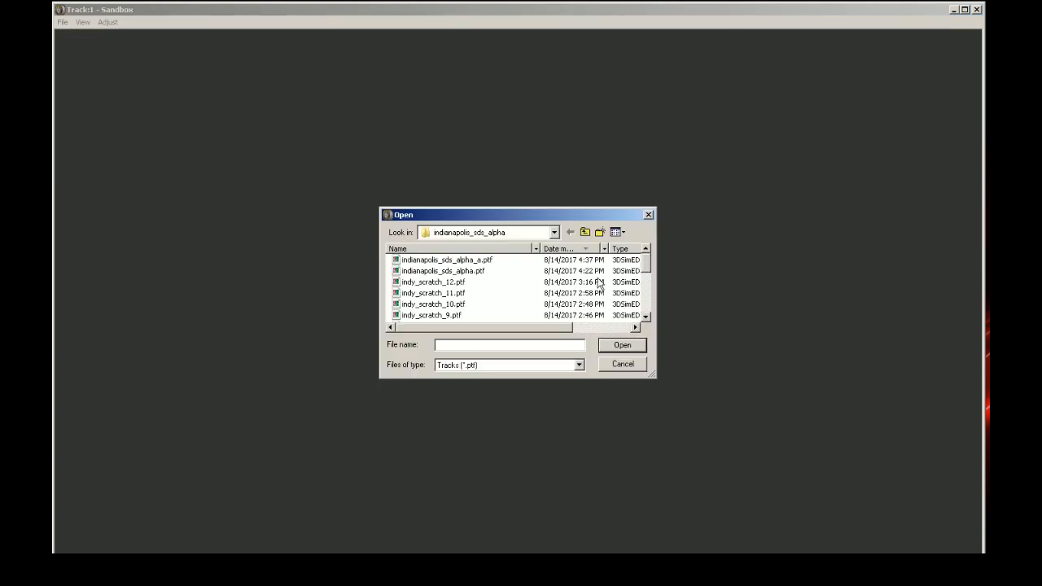
drag(646, 262, 651, 315)
click(440, 306)
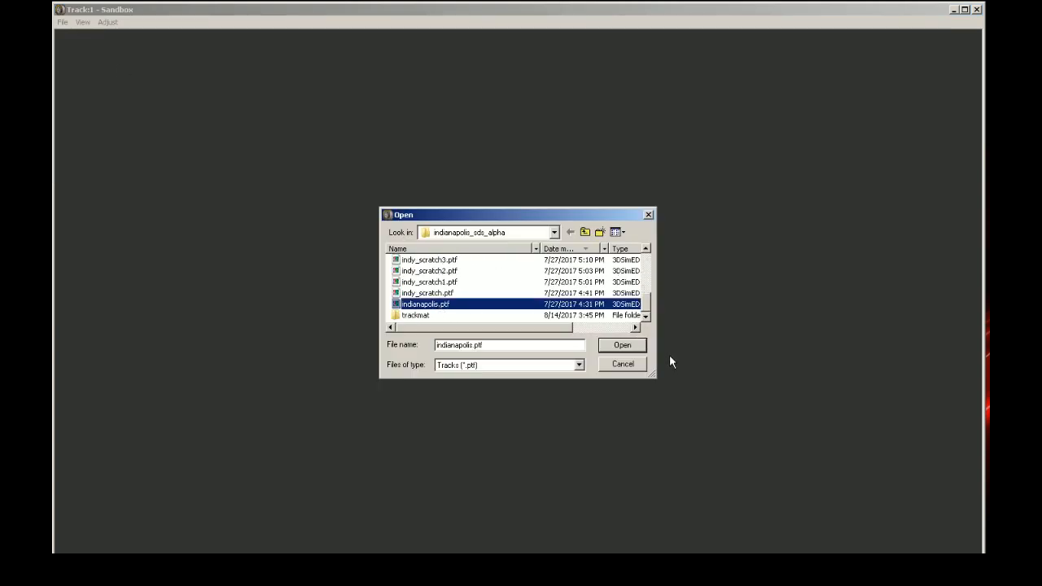
click(626, 348)
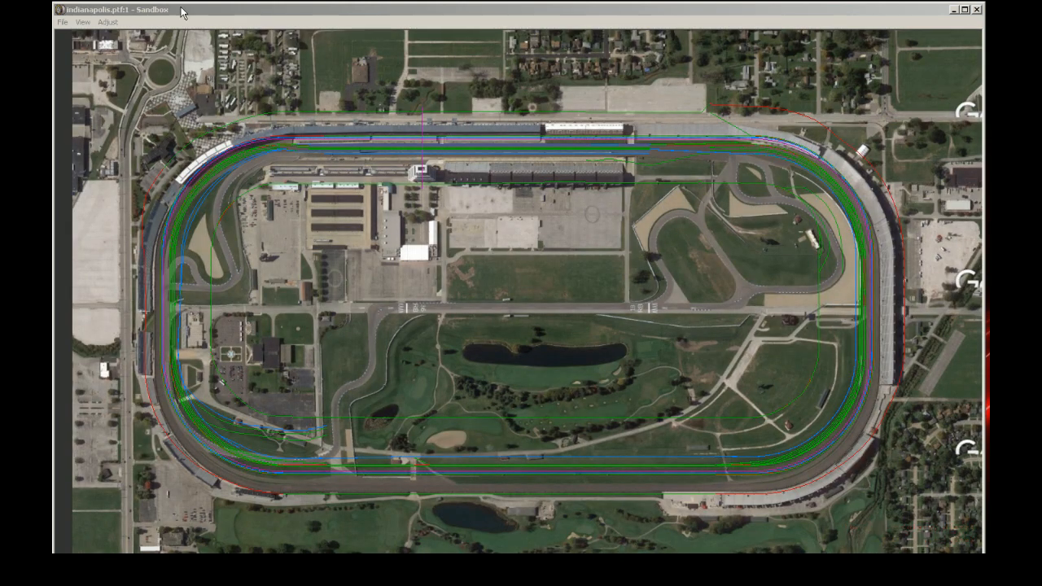
- Set the background image's Center Y to -30 meters for the indianapolis.ptf track
click(109, 22)
click(122, 34)
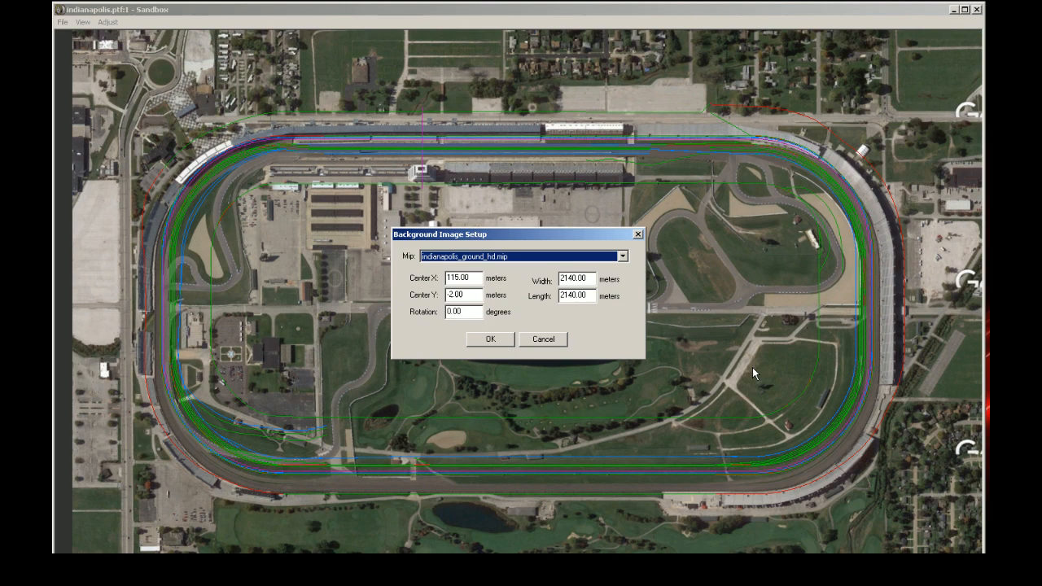
click(448, 298)
double_click(447, 297)
text(-30)
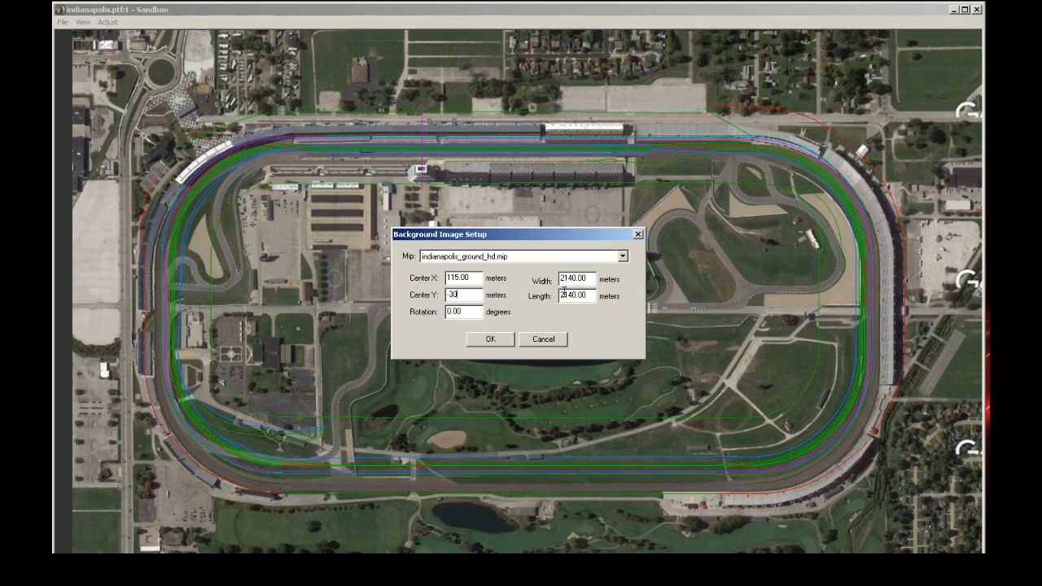
click(490, 339)
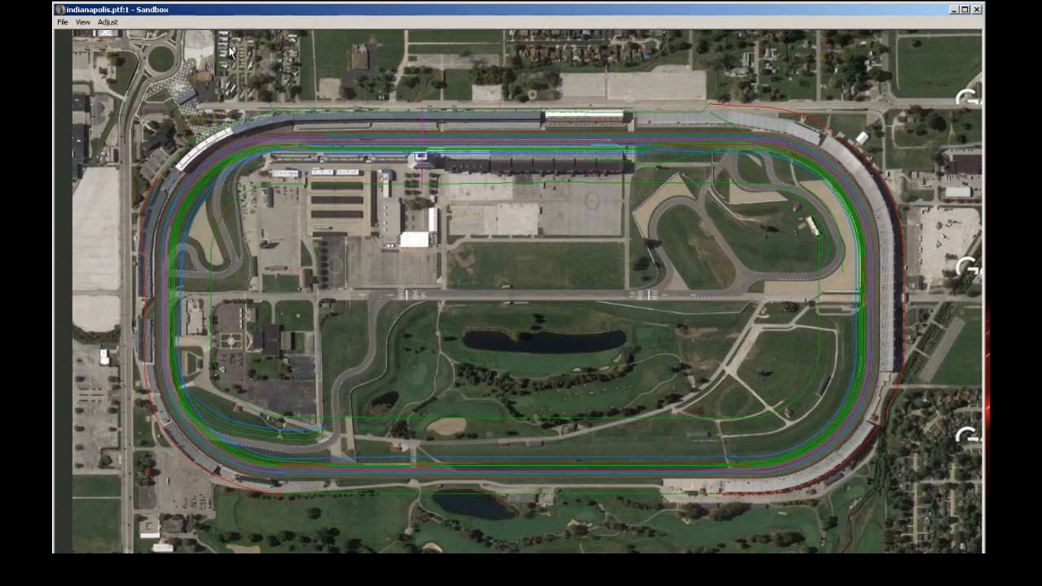
- Inspect the image alignment at the start/finish line beside the pagoda and review the background image settings
scroll(266, 126, up, 6)
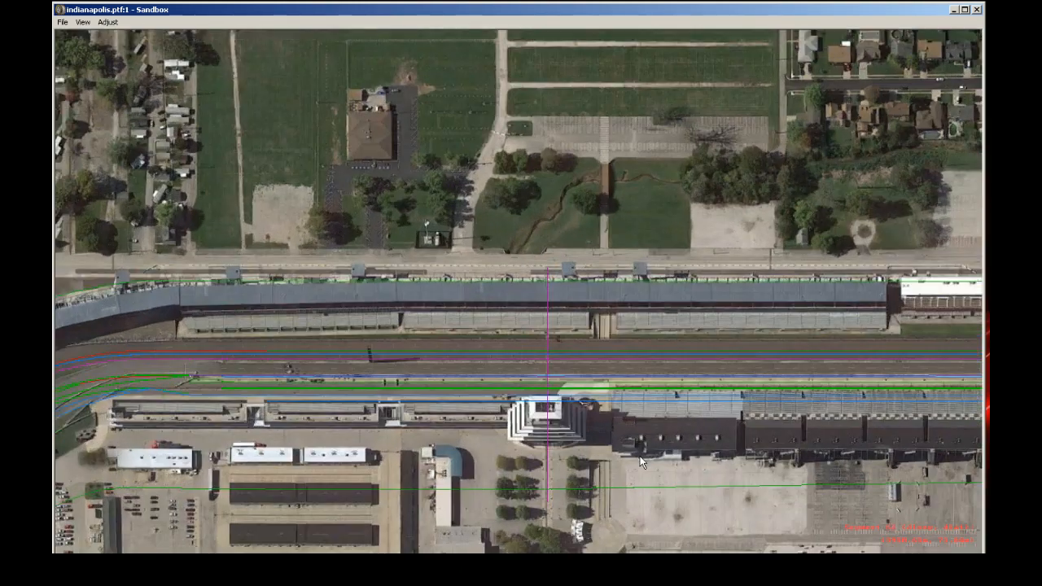
scroll(639, 462, up, 2)
scroll(593, 444, up, 3)
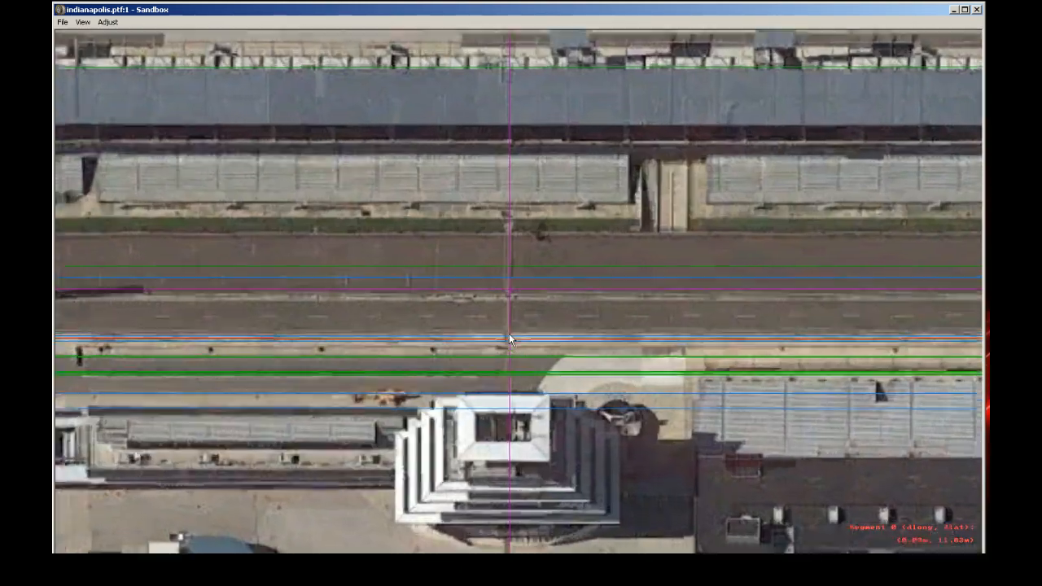
scroll(510, 340, up, 2)
click(107, 22)
click(109, 34)
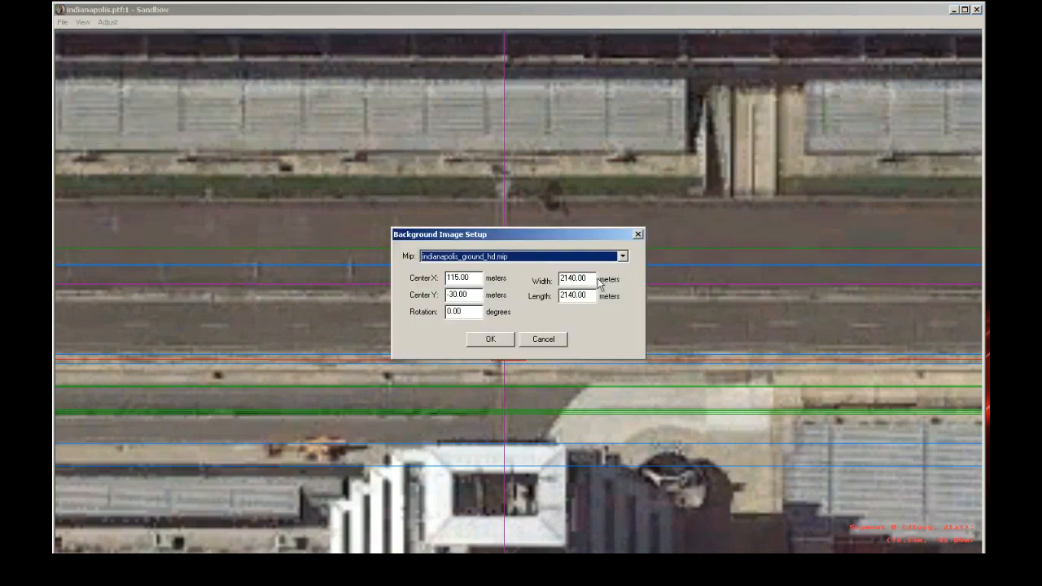
click(488, 339)
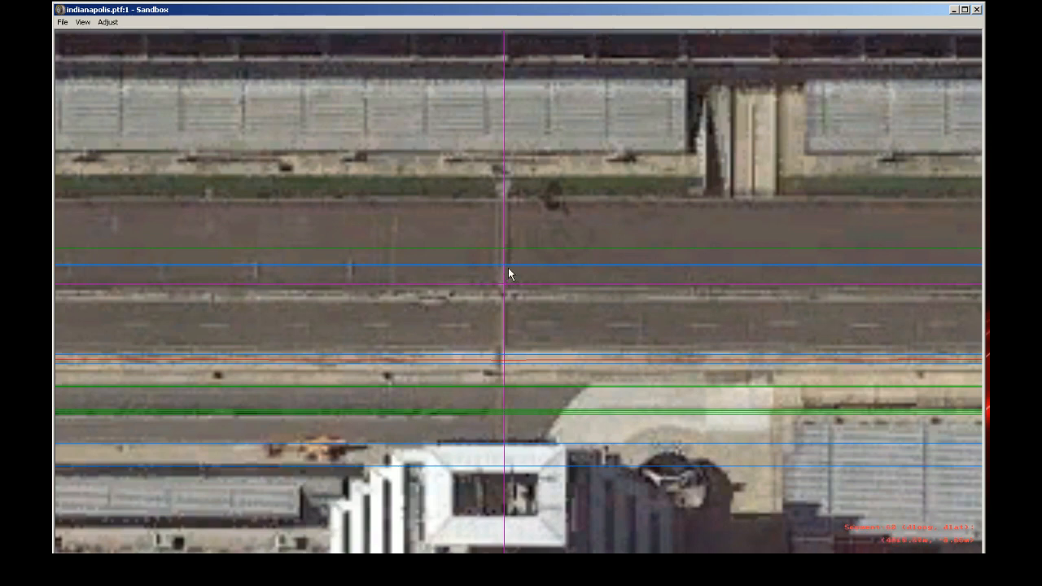
- Set the background image's Center Y to -19 meters to match the front-straight walls with the track lines
click(107, 22)
click(110, 34)
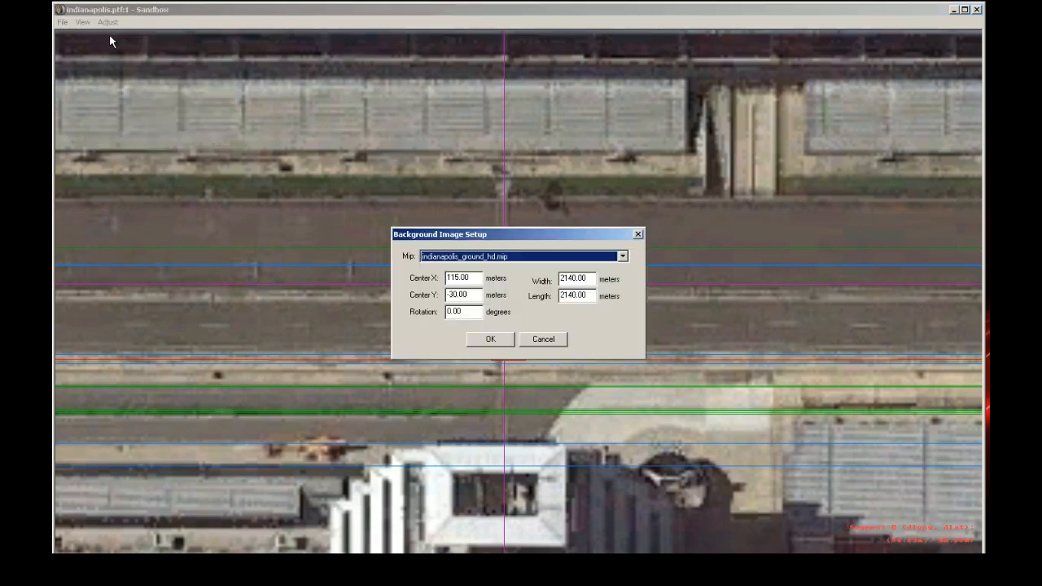
drag(450, 295, 476, 294)
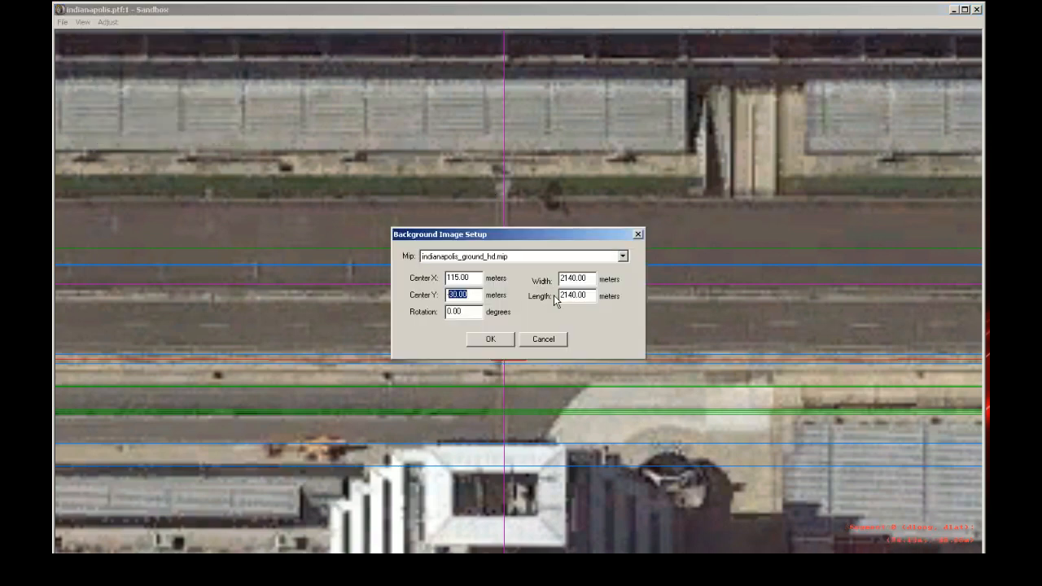
text(-19)
click(473, 339)
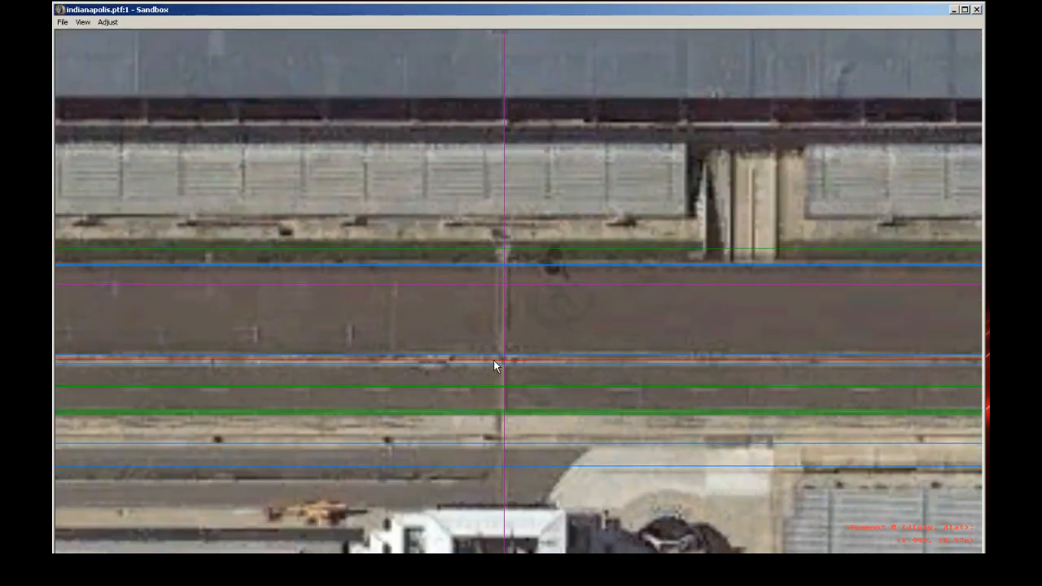
- Select the start/finish segment and draw the world underneath to inspect the original track's position there
click(543, 264)
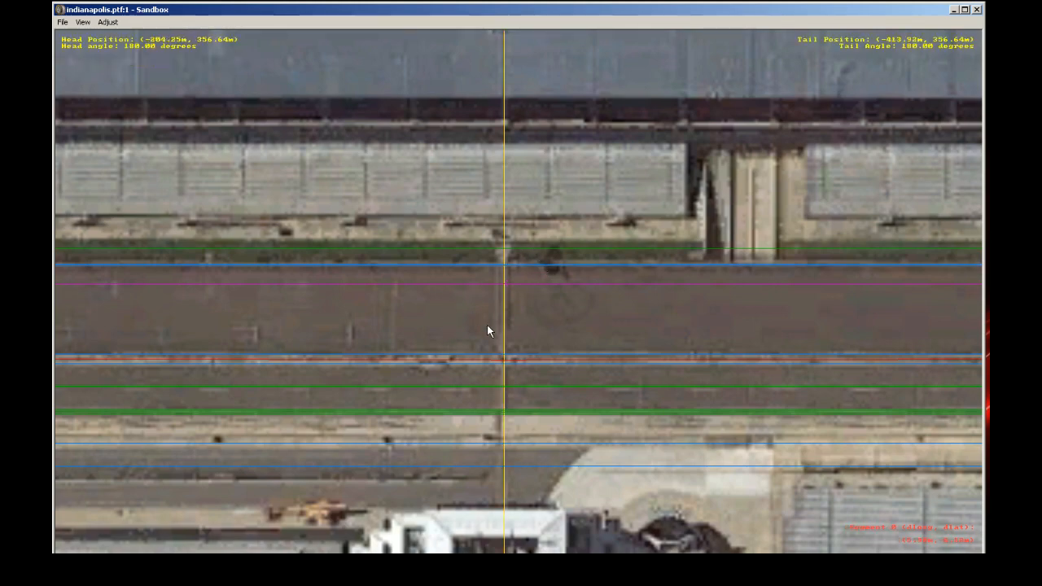
click(79, 22)
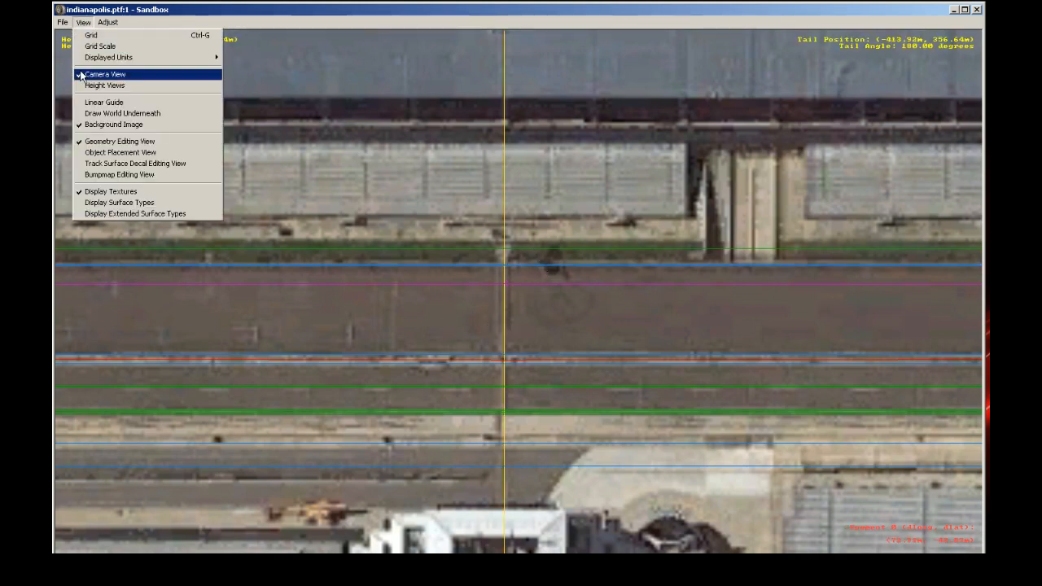
click(112, 120)
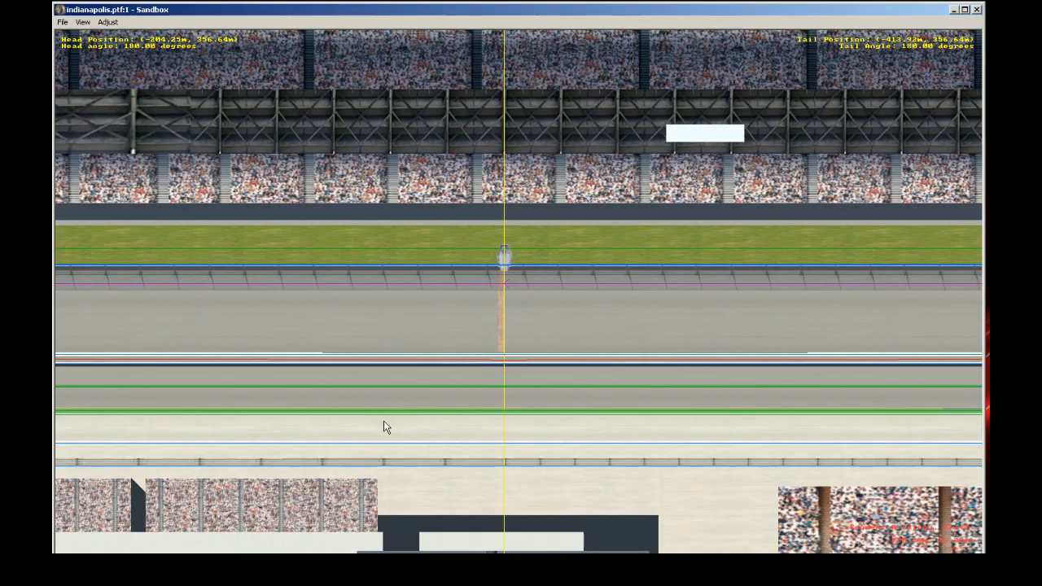
scroll(379, 428, down, 3)
scroll(377, 435, down, 3)
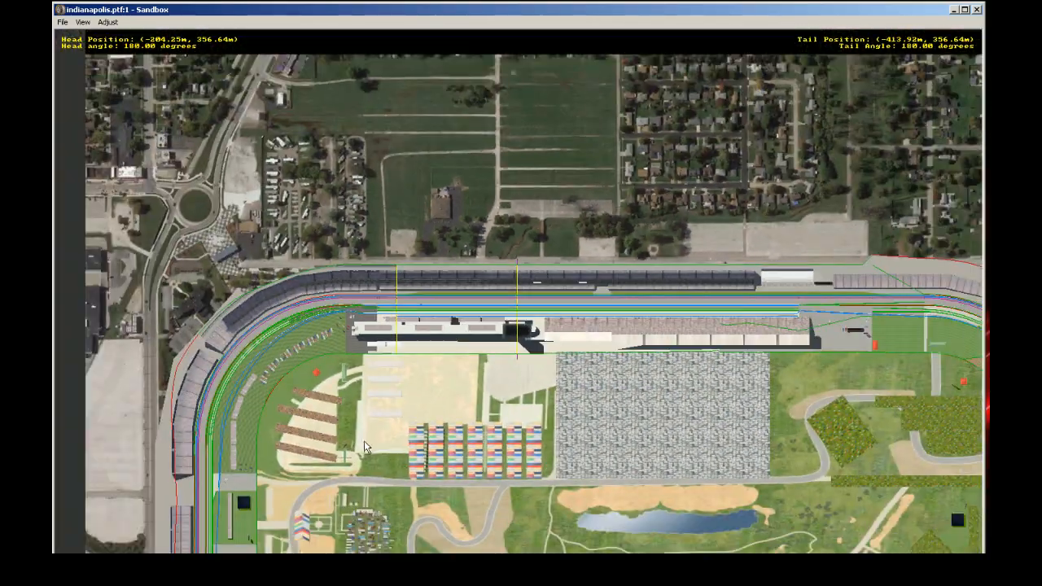
scroll(363, 441, up, 5)
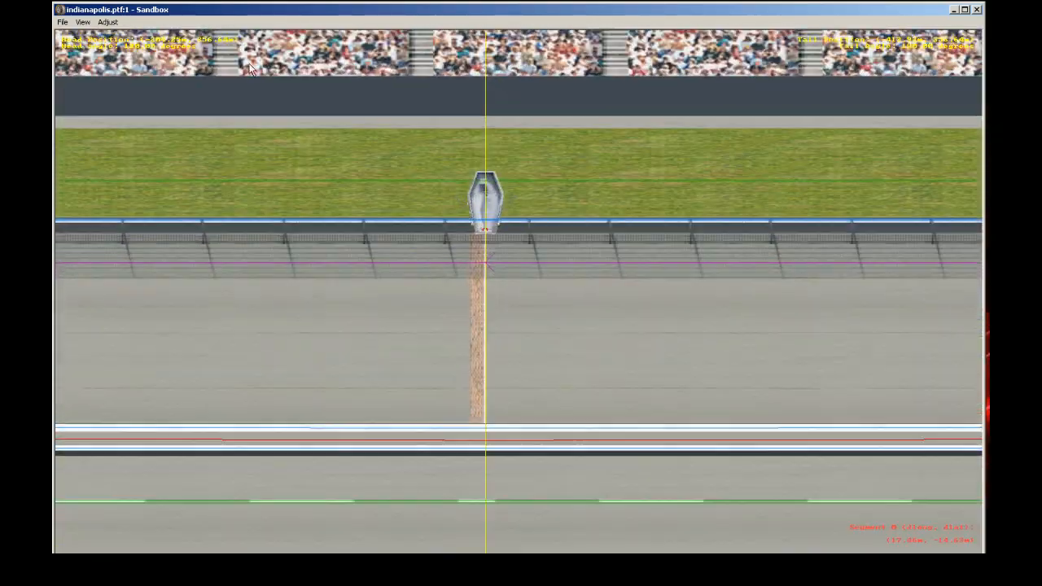
- Turn off drawing the world underneath and compare the aerial image's start/finish line with the segment line
click(82, 22)
click(116, 113)
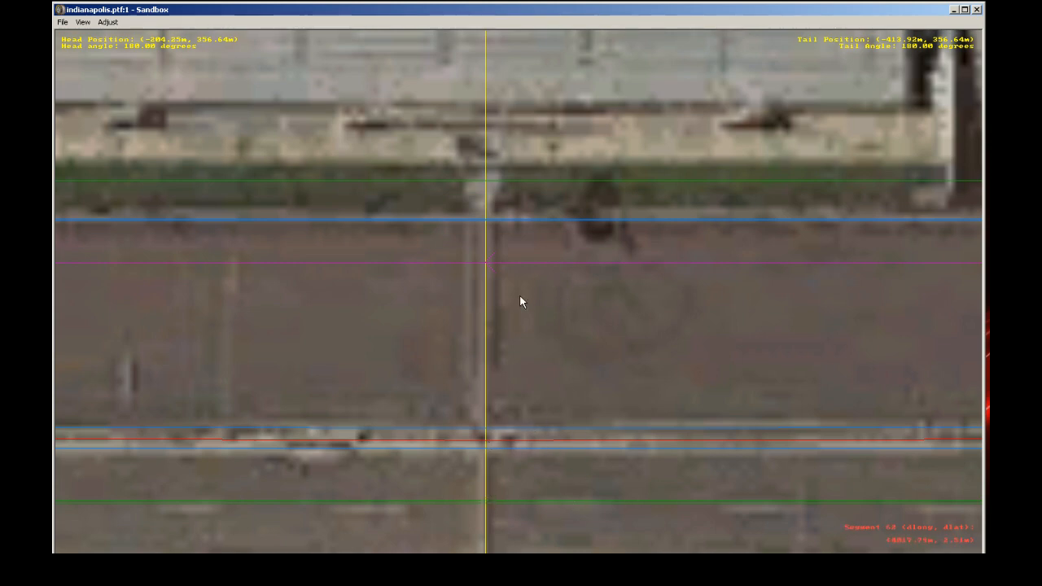
scroll(519, 295, down, 2)
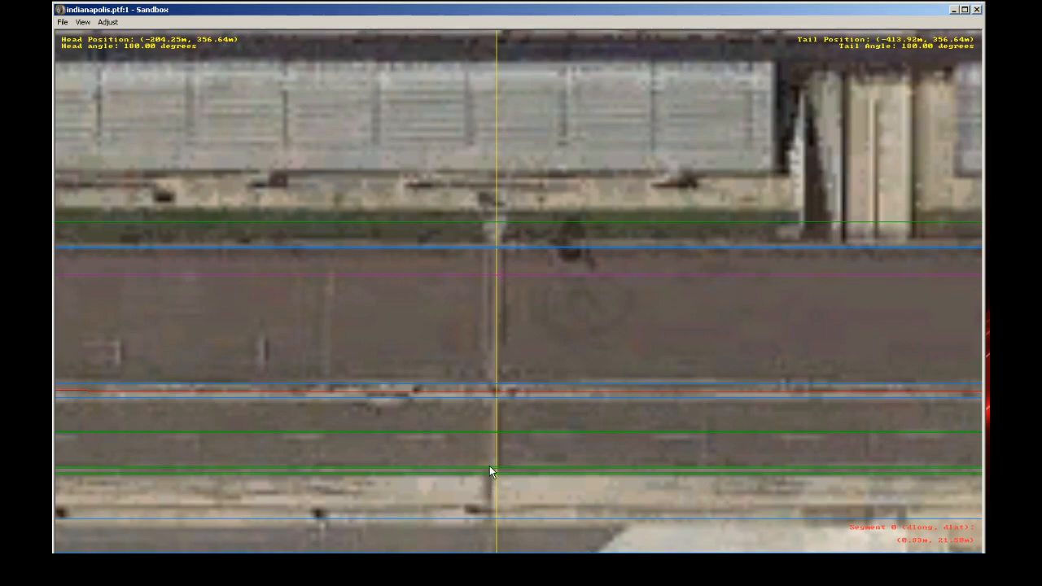
- Compare the aerial image with the track lines around the pagoda, and select the back-straight segment
click(489, 465)
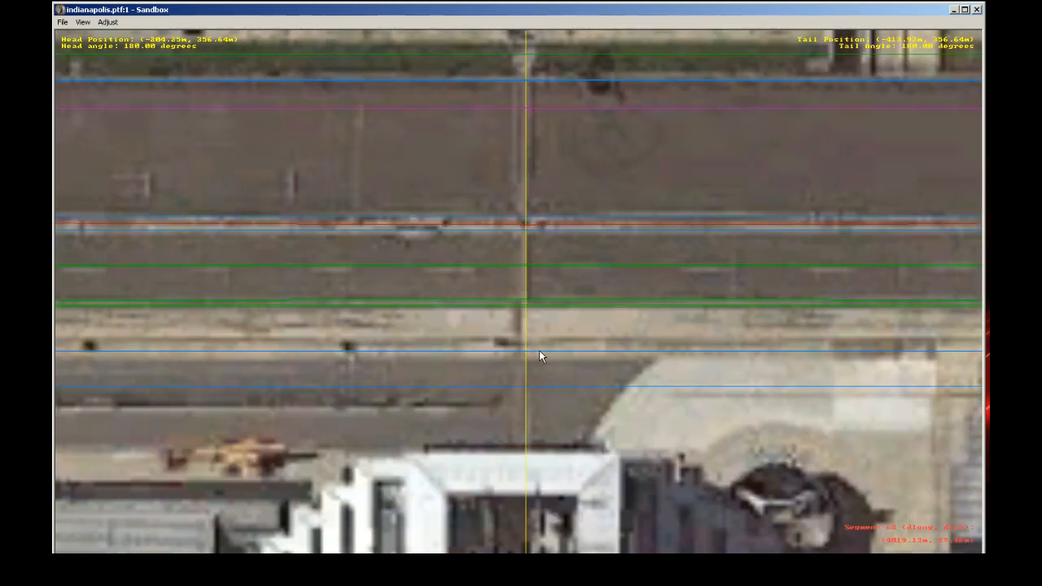
scroll(626, 284, down, 3)
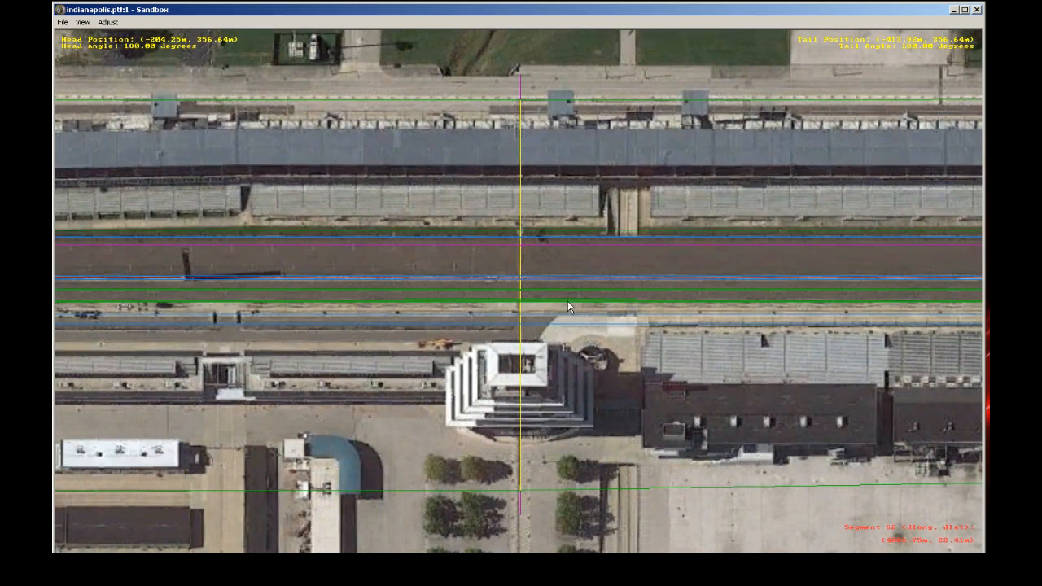
scroll(567, 301, down, 6)
click(558, 504)
click(562, 504)
click(570, 416)
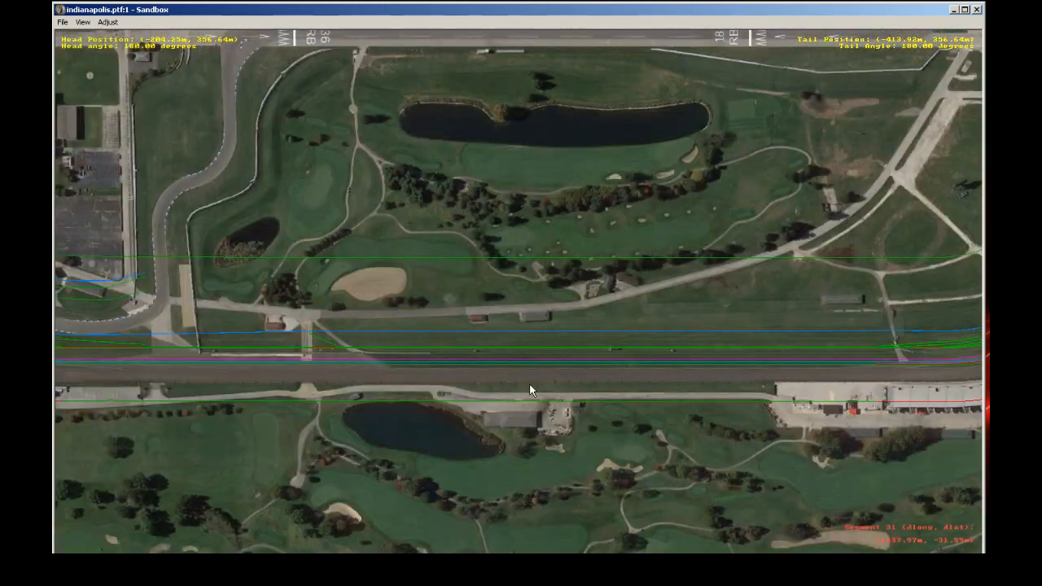
click(577, 360)
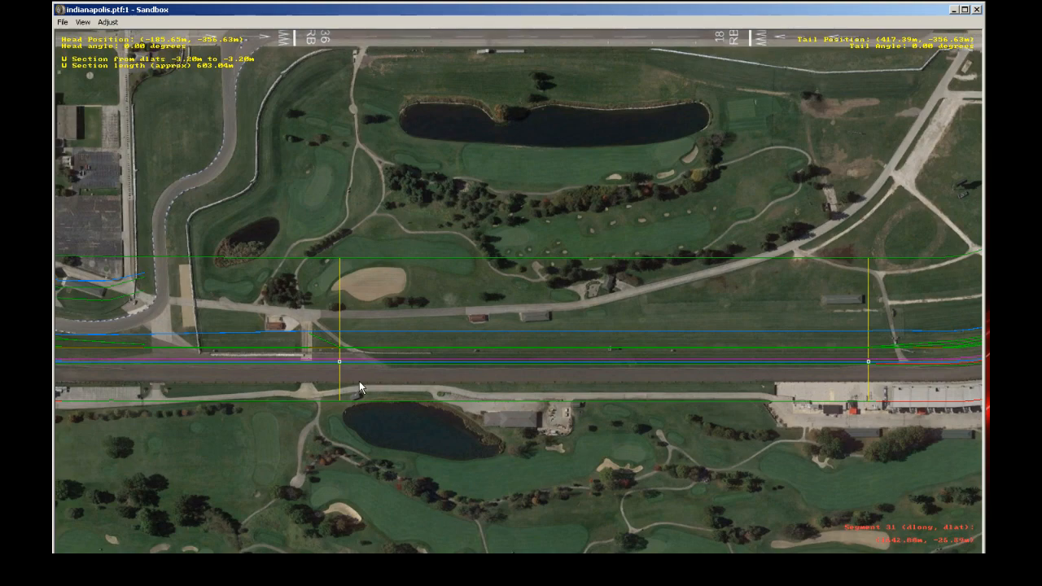
- Inspect how the aerial image lines up with the track lines through the turns and around the whole oval
scroll(697, 259, down, 5)
scroll(687, 270, up, 5)
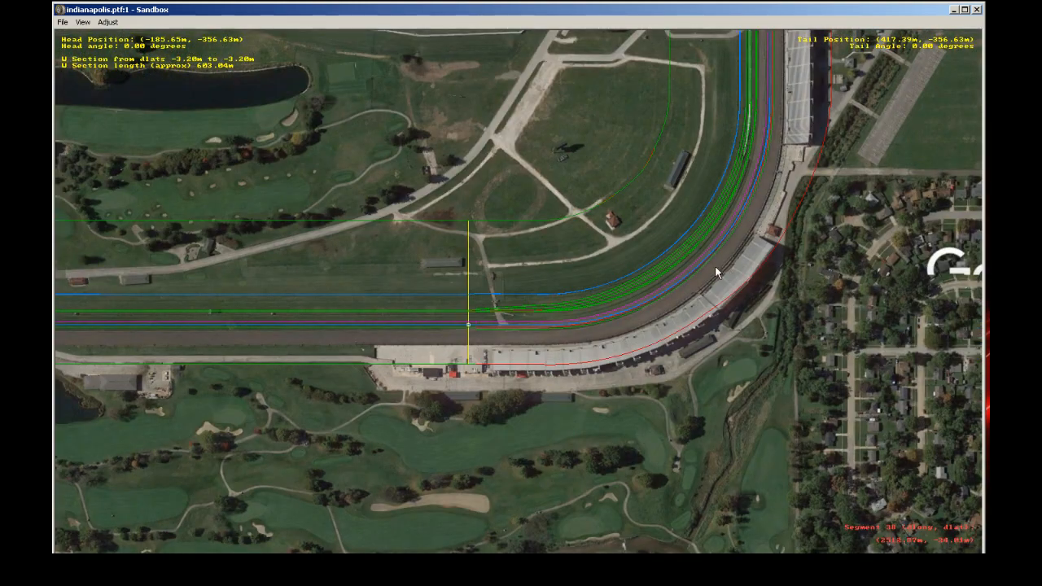
right_click(758, 124)
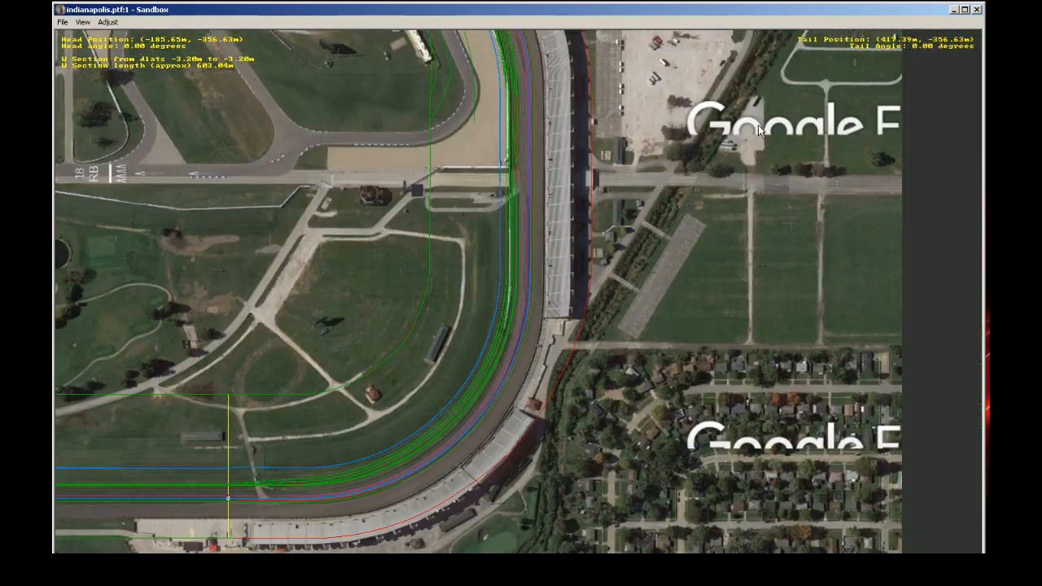
right_click(491, 164)
right_click(492, 177)
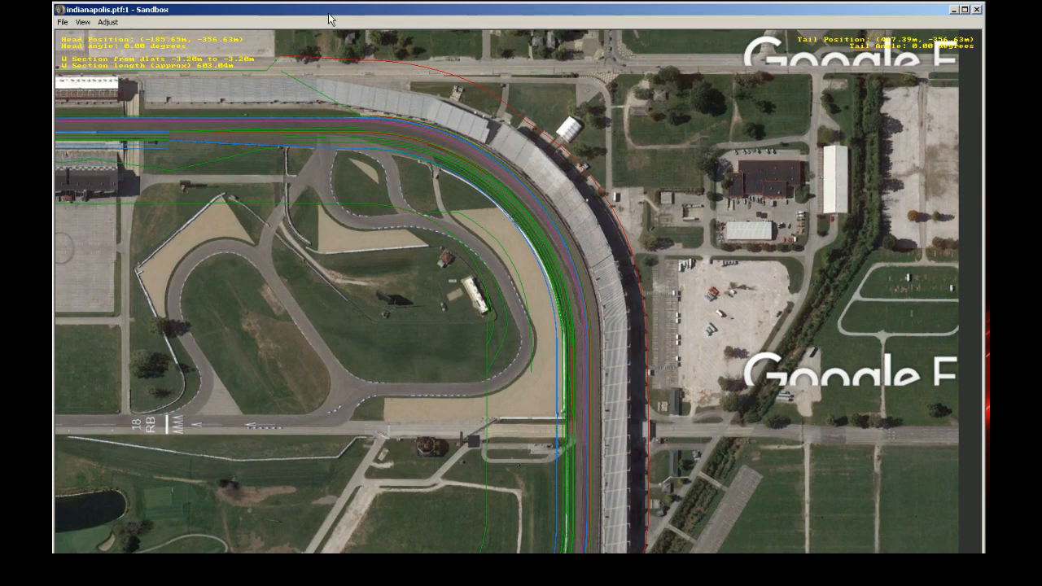
scroll(272, 302, down, 1)
scroll(272, 302, down, 8)
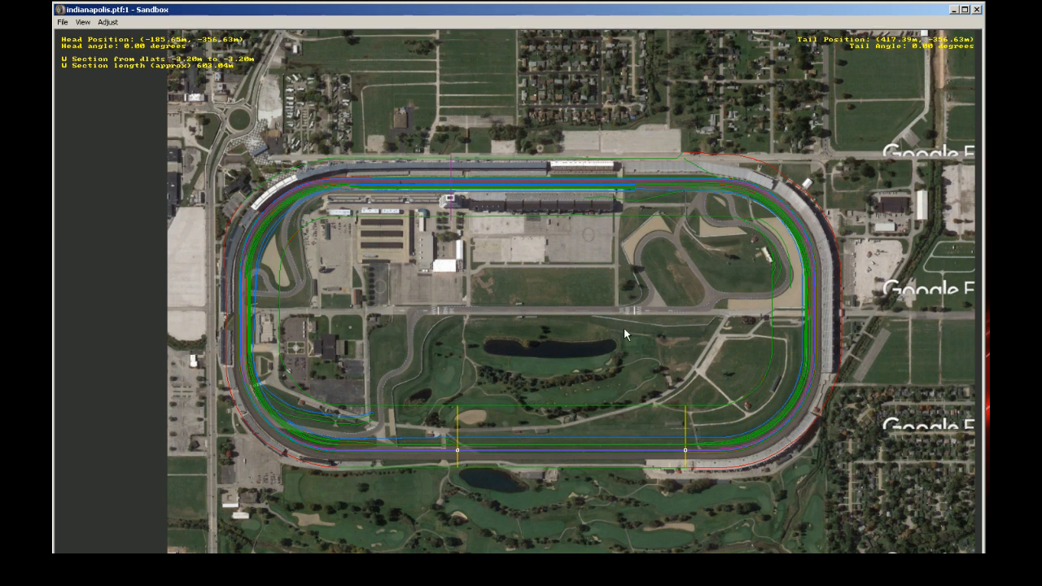
- Set the background image's Length to 2100 meters and check its fit at the start of the back-straight segment
click(108, 22)
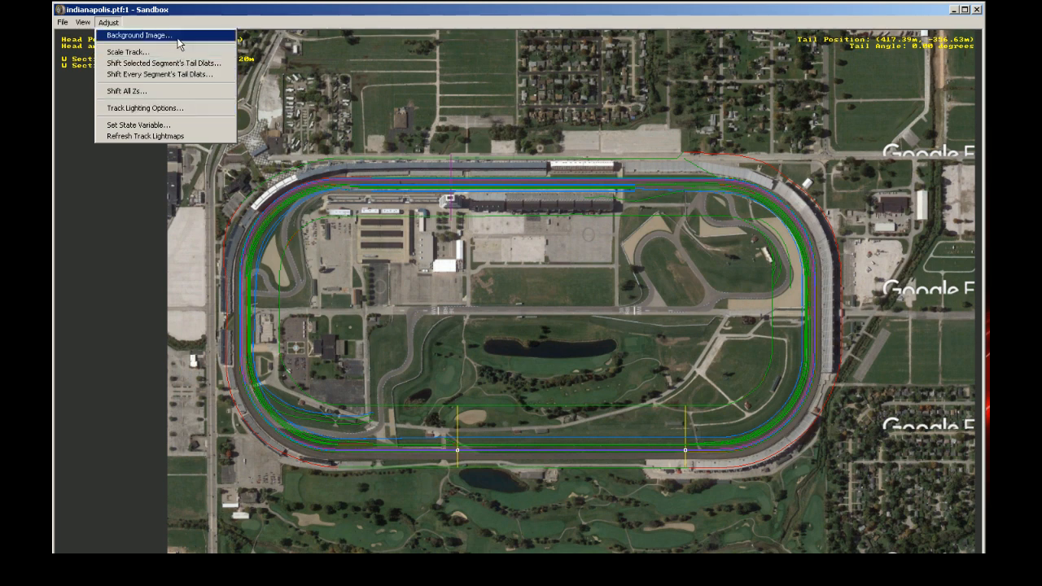
click(138, 35)
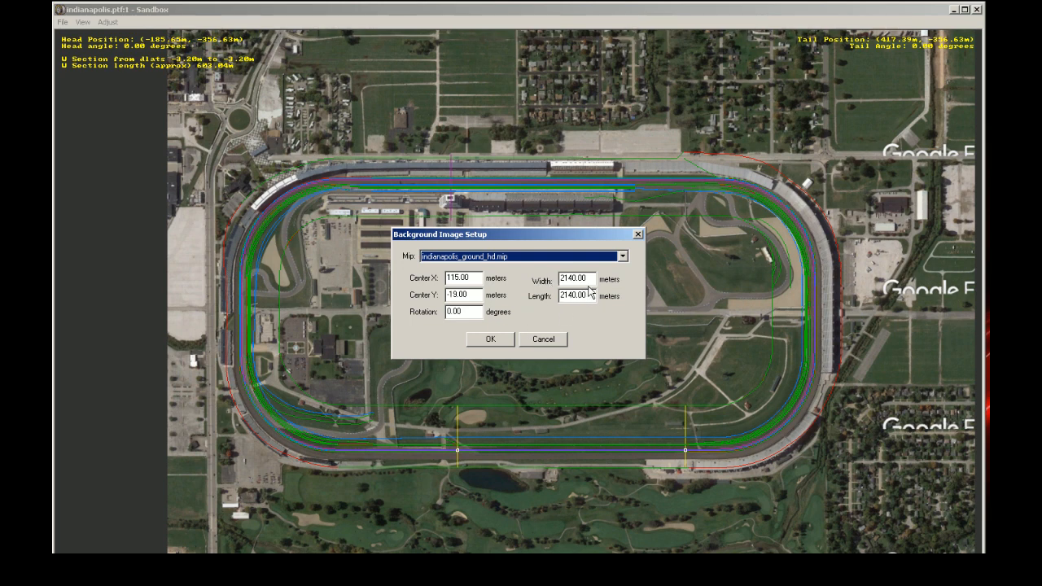
drag(569, 294, 674, 297)
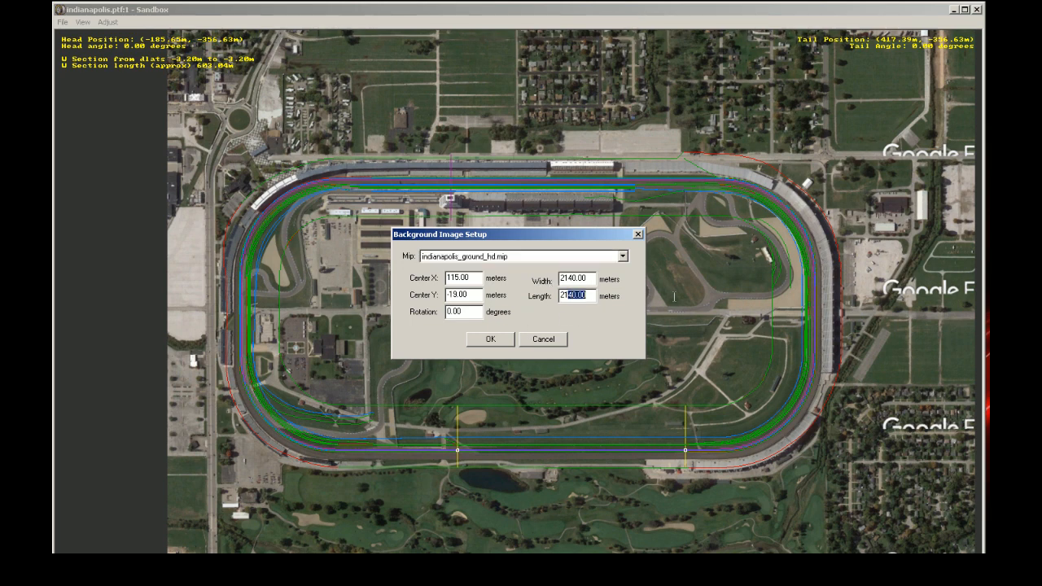
text(00)
click(490, 341)
click(506, 443)
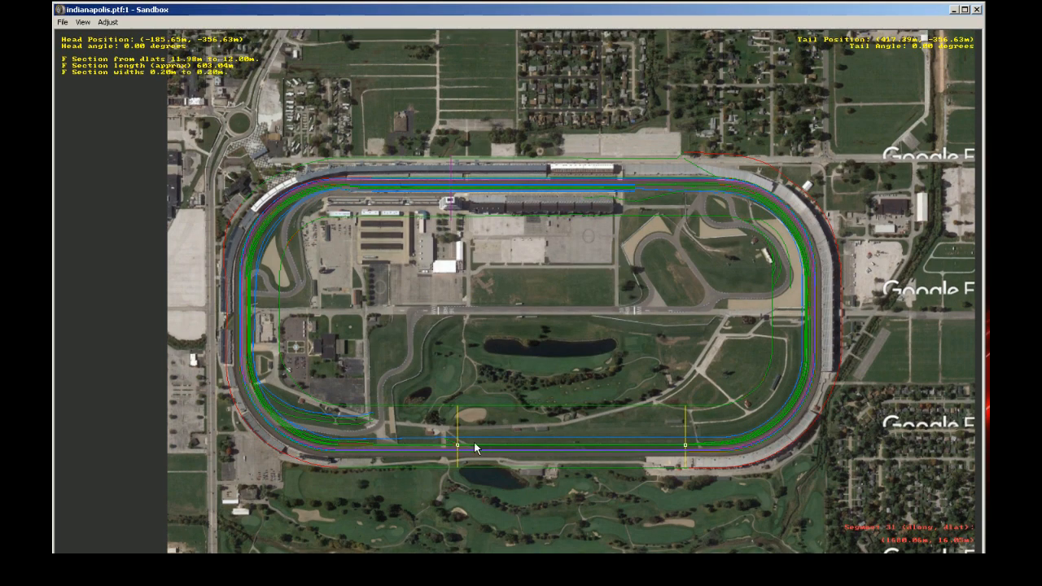
right_click(471, 441)
scroll(456, 443, down, 1)
scroll(522, 364, up, 3)
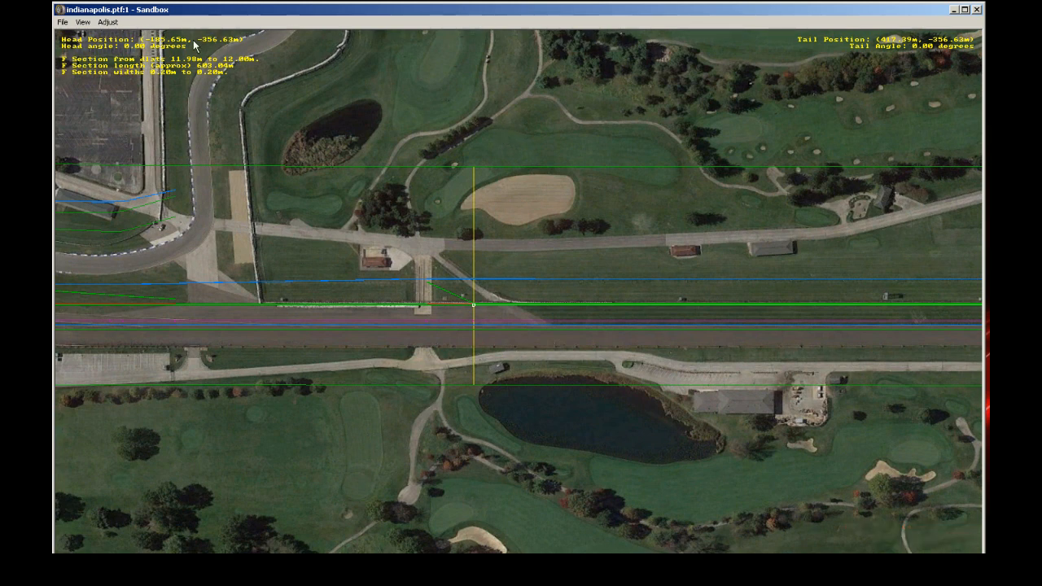
- Try shifting the background image along the back straight with a Center X of 110 meters
click(116, 22)
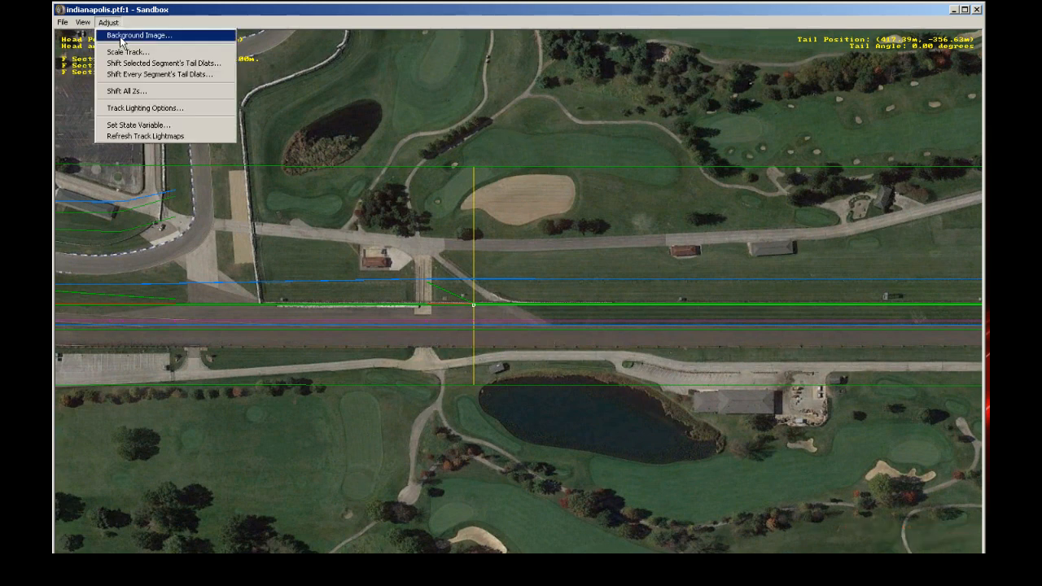
click(120, 37)
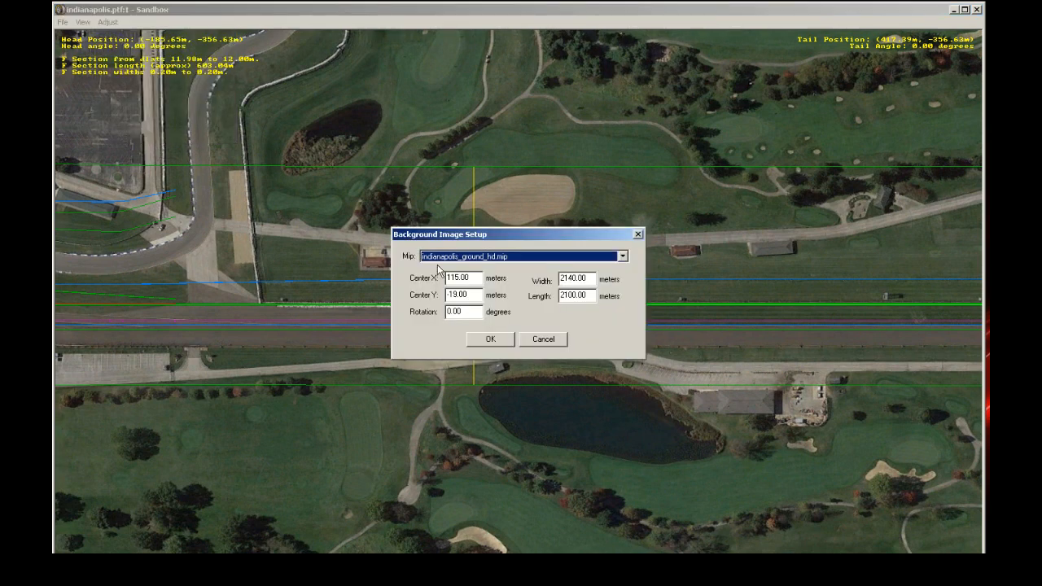
drag(456, 277, 469, 277)
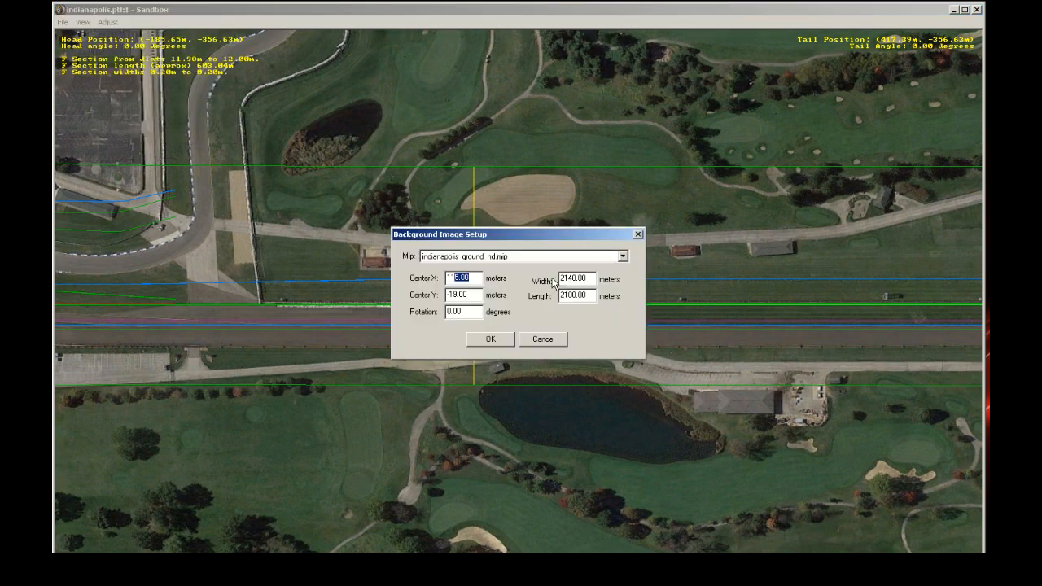
text(2)
click(491, 337)
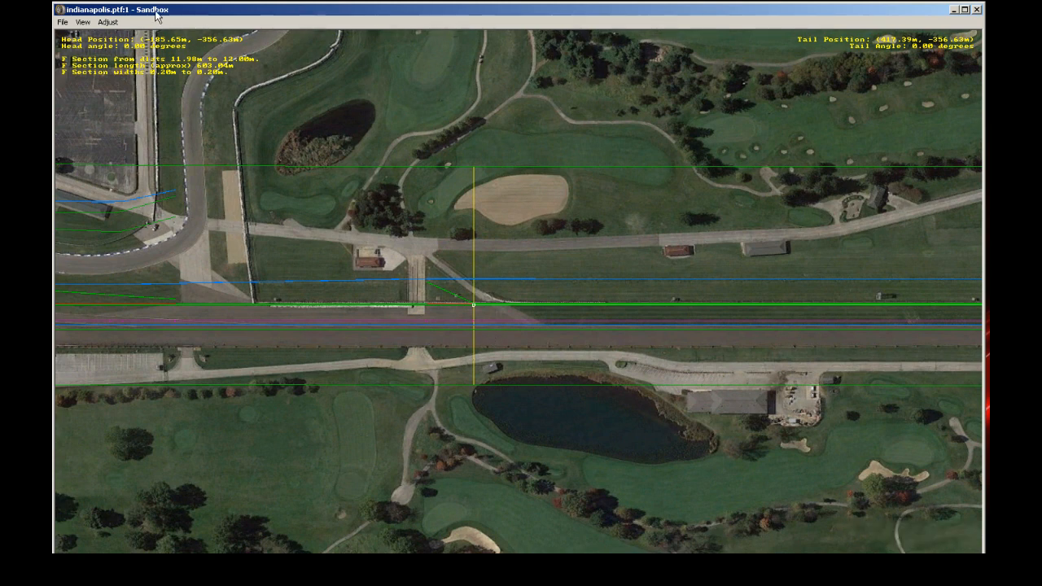
- Set the background image's Center X to 115 meters and Center Y to -15 meters
click(107, 22)
click(124, 36)
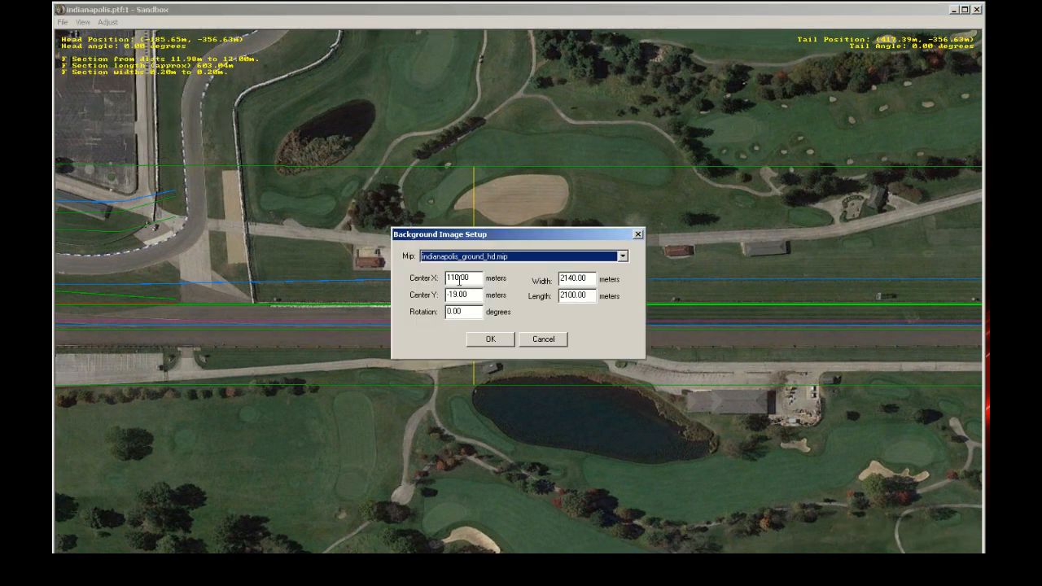
drag(454, 277, 467, 294)
text(5)
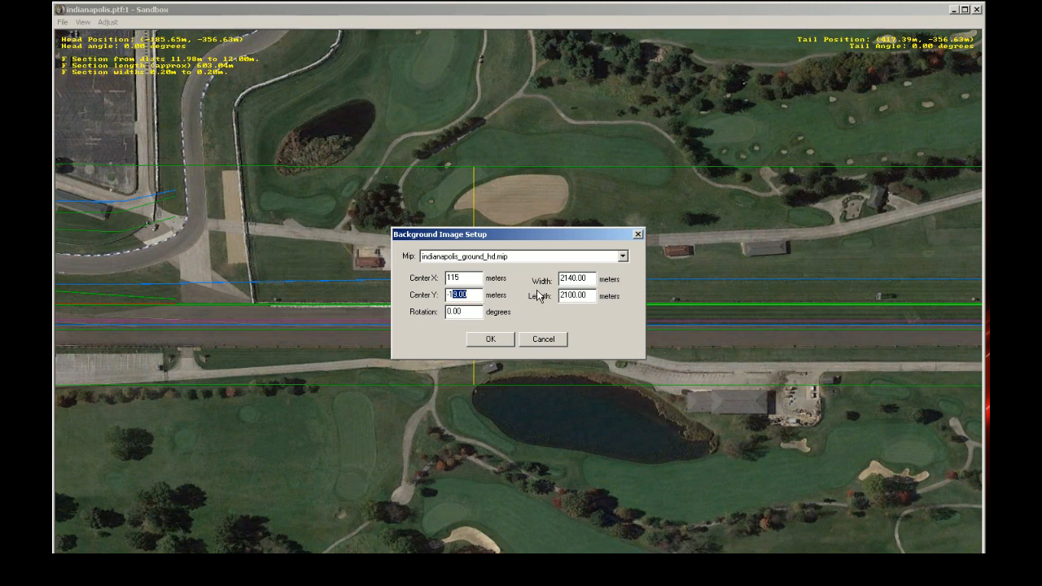
text(5)
click(496, 337)
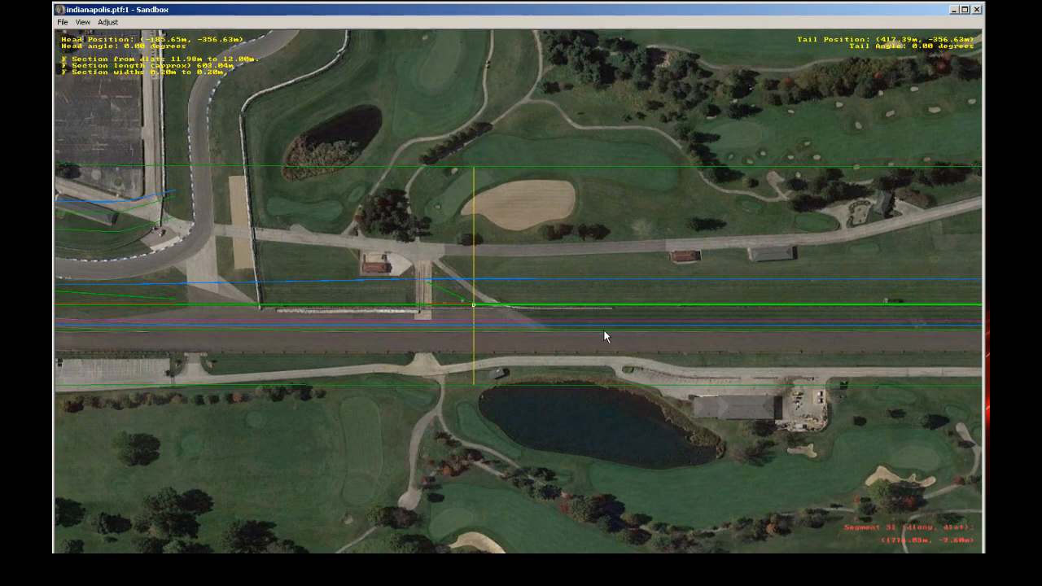
- Examine the repositioned image against the track lines at the start/finish line and over the entire oval
scroll(590, 340, down, 5)
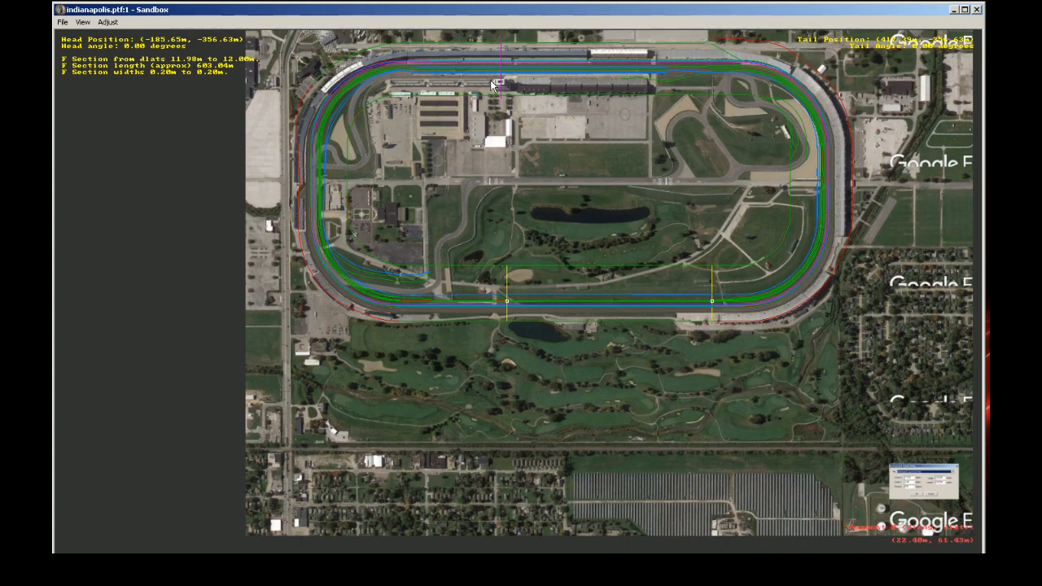
scroll(492, 85, up, 8)
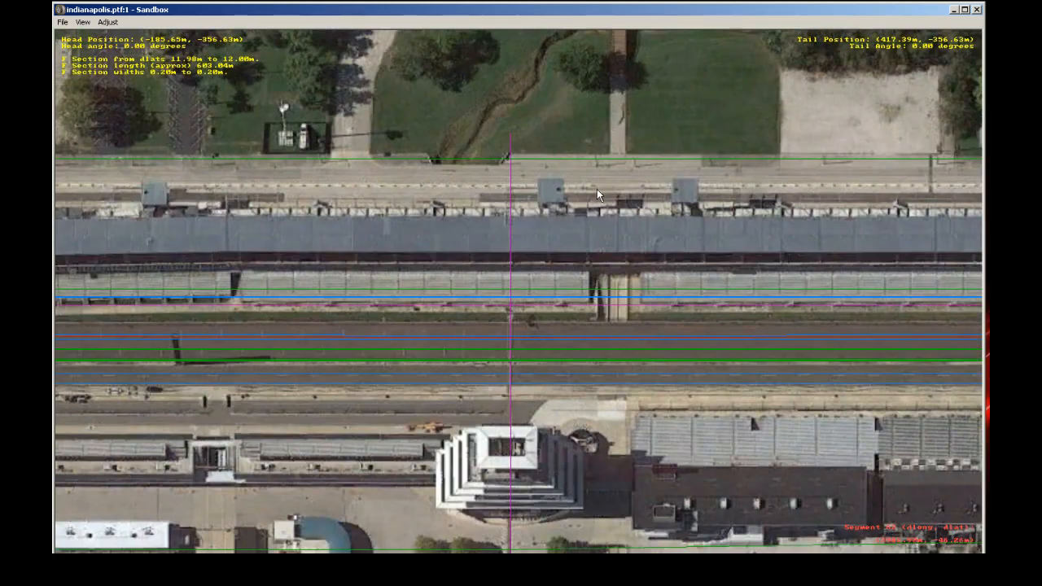
scroll(520, 358, up, 4)
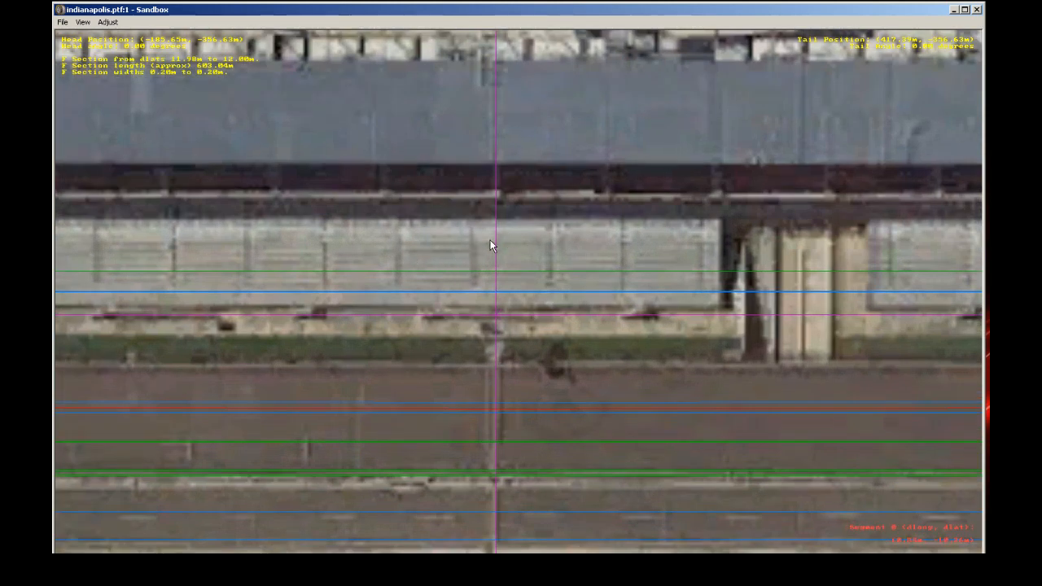
scroll(486, 237, down, 3)
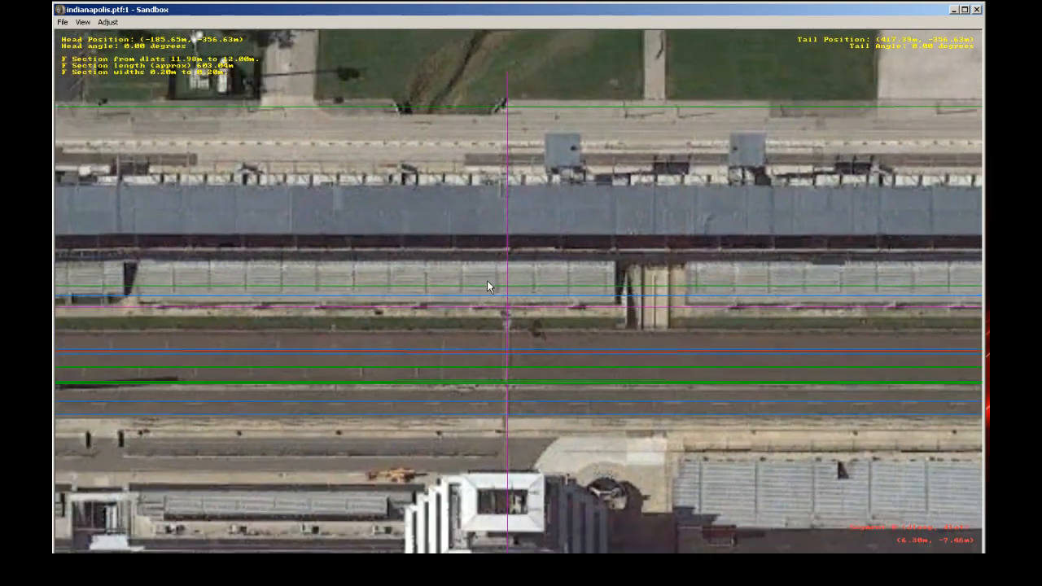
scroll(487, 285, down, 5)
scroll(583, 445, up, 2)
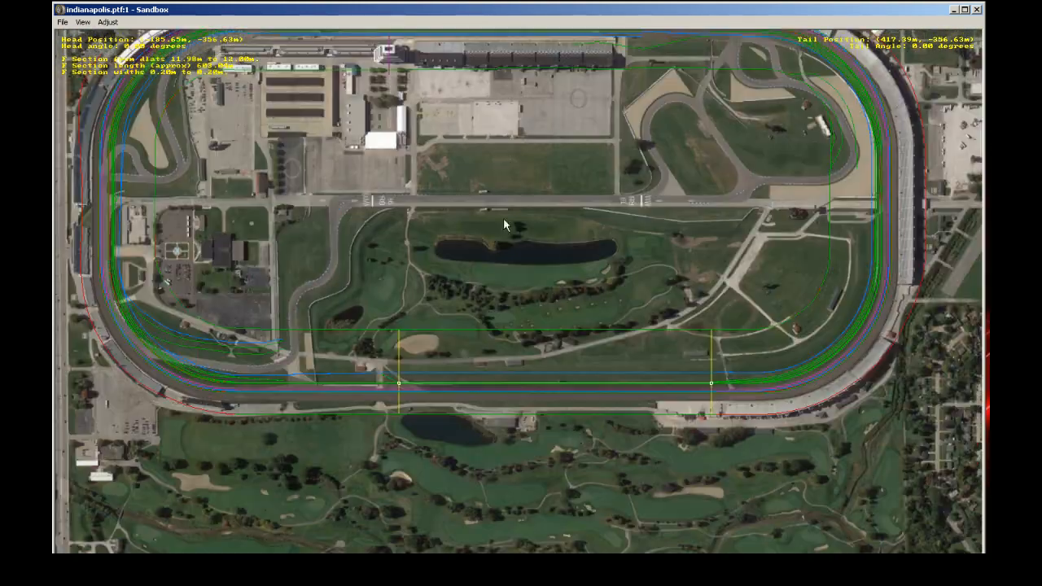
right_click(503, 219)
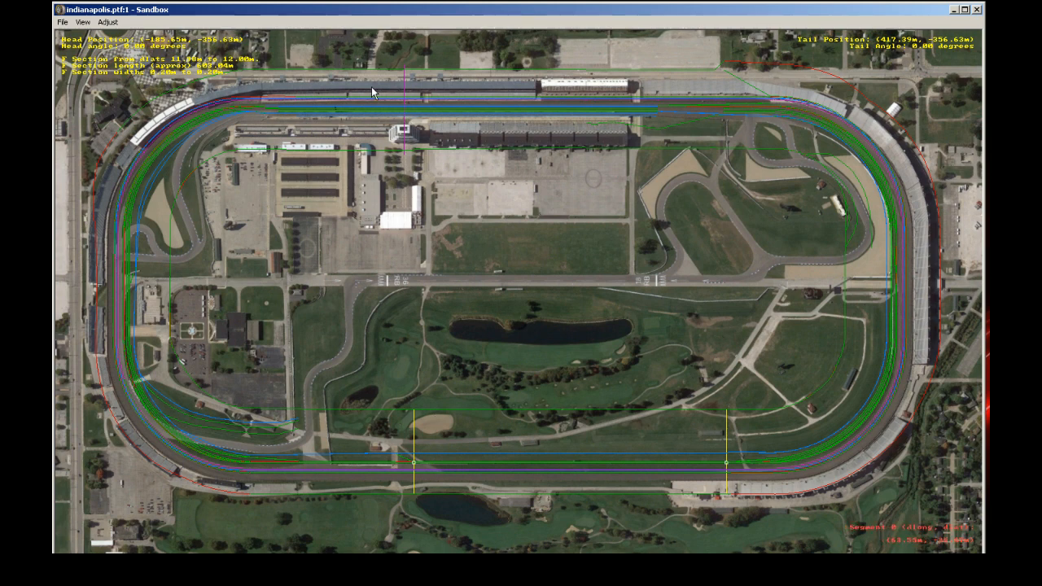
- Review the background image's center, rotation, width and length values without changing them
click(107, 22)
click(139, 35)
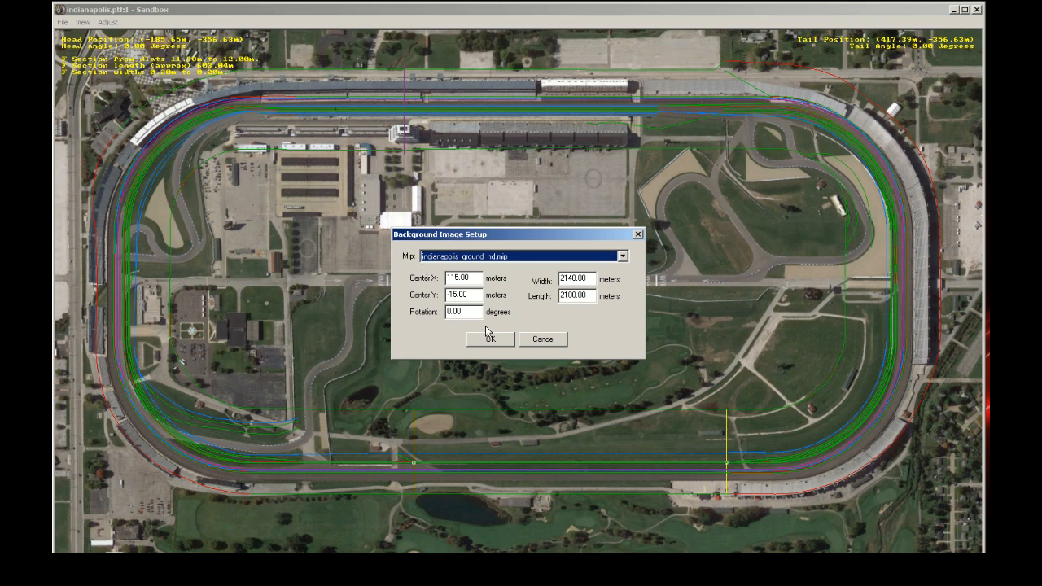
click(955, 9)
click(546, 340)
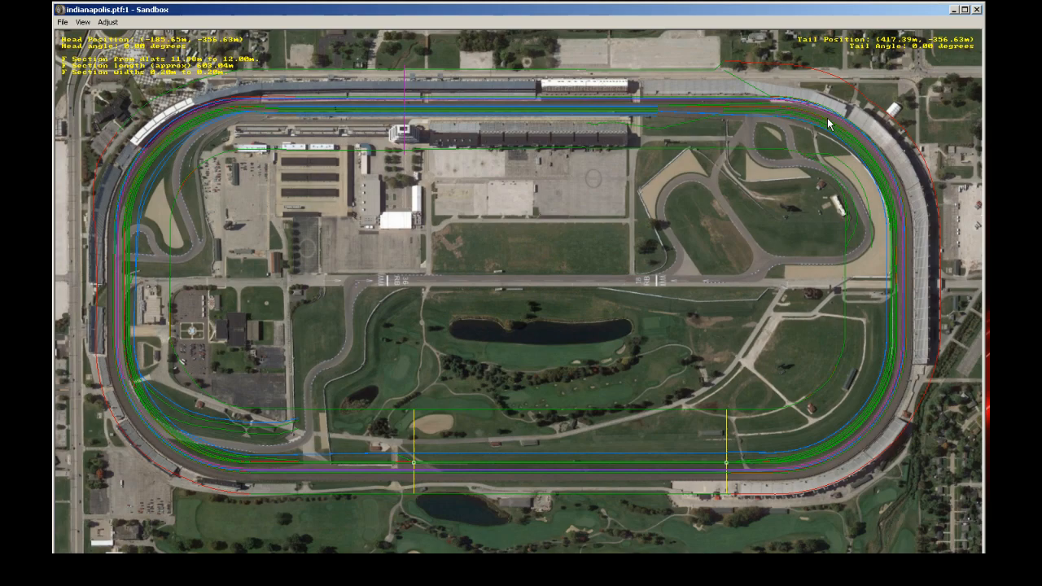
- Close Sandbox and launch 3ds Max Design 2014 from the desktop
click(974, 10)
click(555, 323)
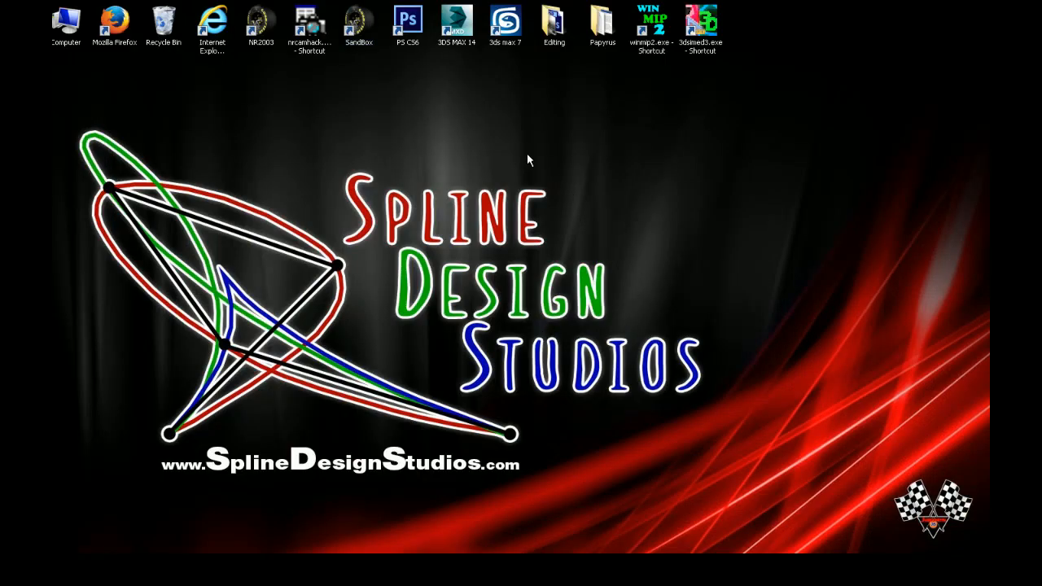
click(455, 30)
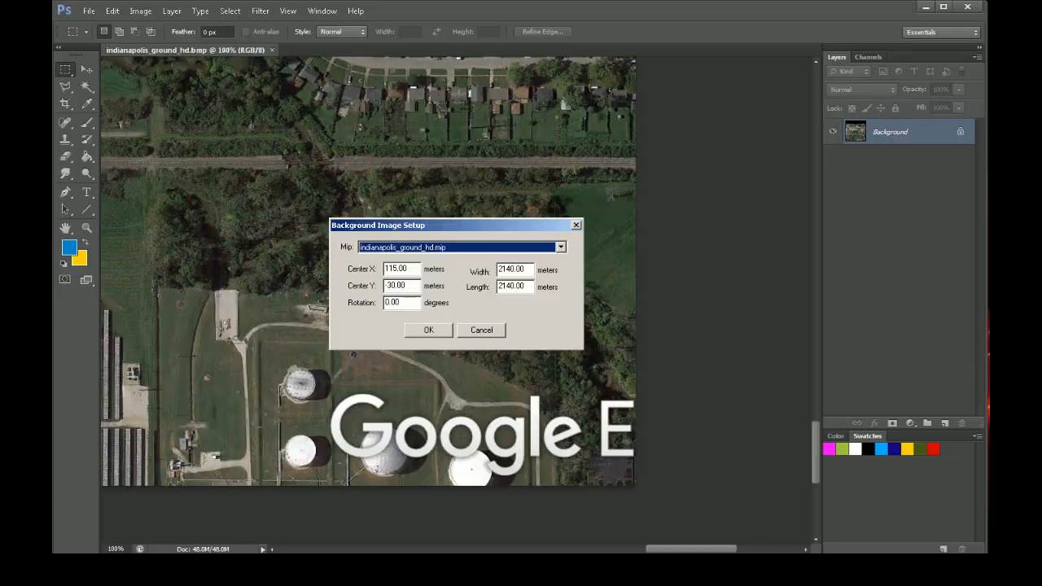
- Switch to Photoshop and look over the indianapolis_ground_hd.bmp aerial image zoomed out to 25%
drag(816, 451, 800, 318)
key(ctrl+minus)
key(ctrl+minus)
key(ctrl+minus)
key(ctrl+minus)
key(ctrl+minus)
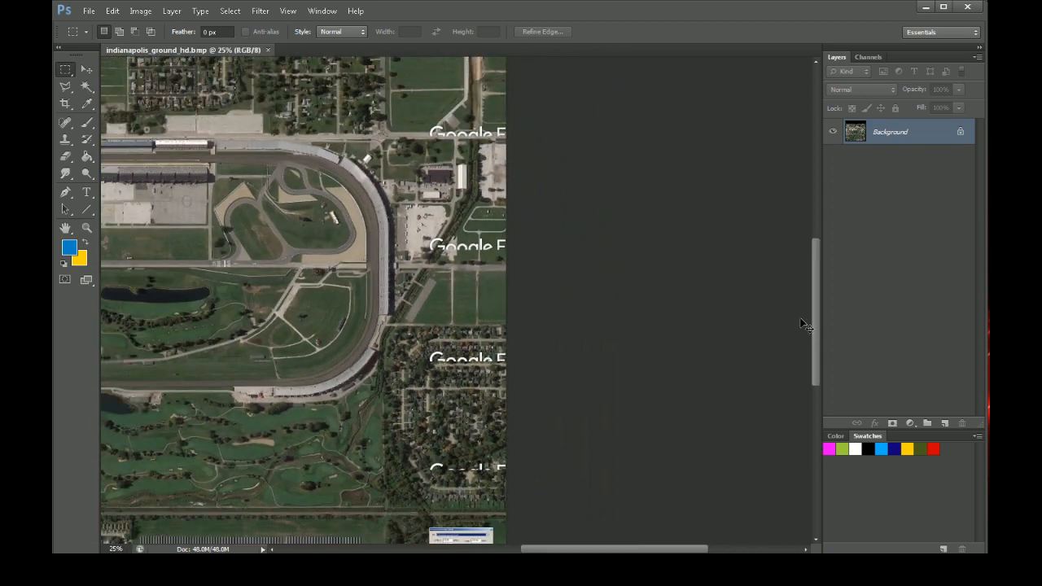
drag(657, 550, 574, 539)
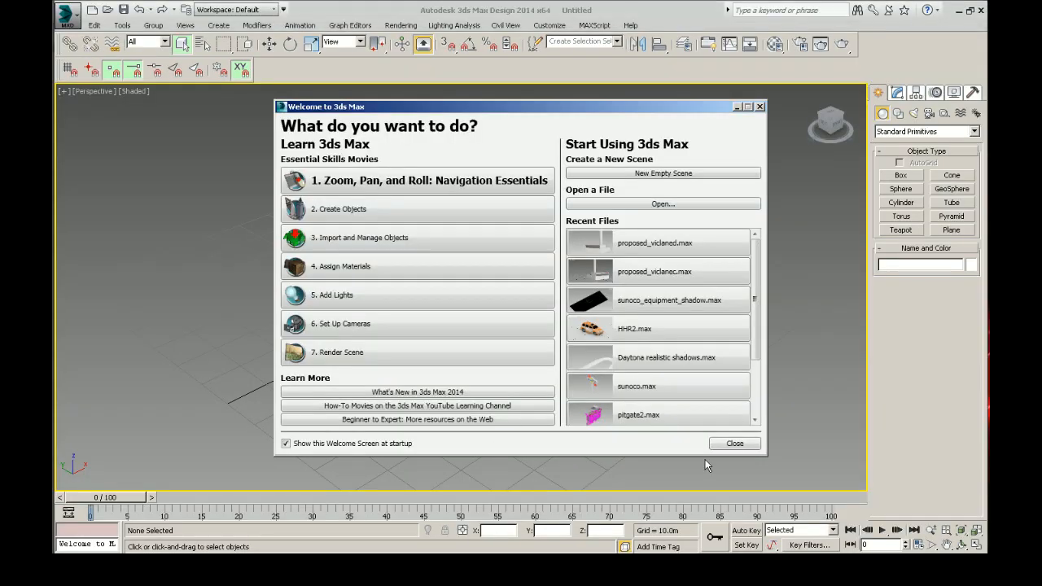
- Dismiss the 3ds Max welcome screen, draw a plane about 56 m long and 132 m wide, and hide the grid
click(733, 442)
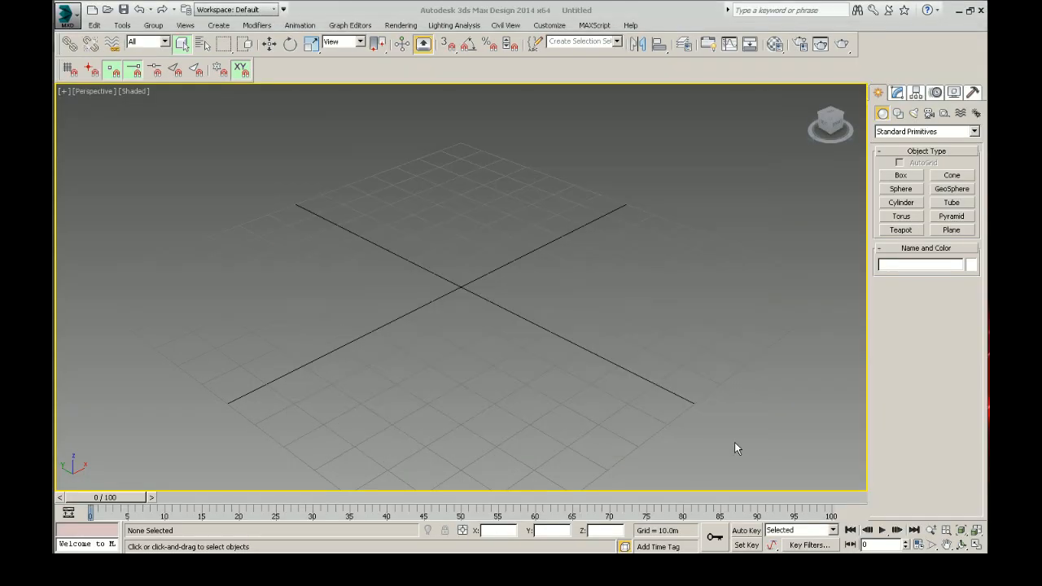
click(950, 230)
drag(582, 196, 374, 489)
scroll(603, 328, down, 3)
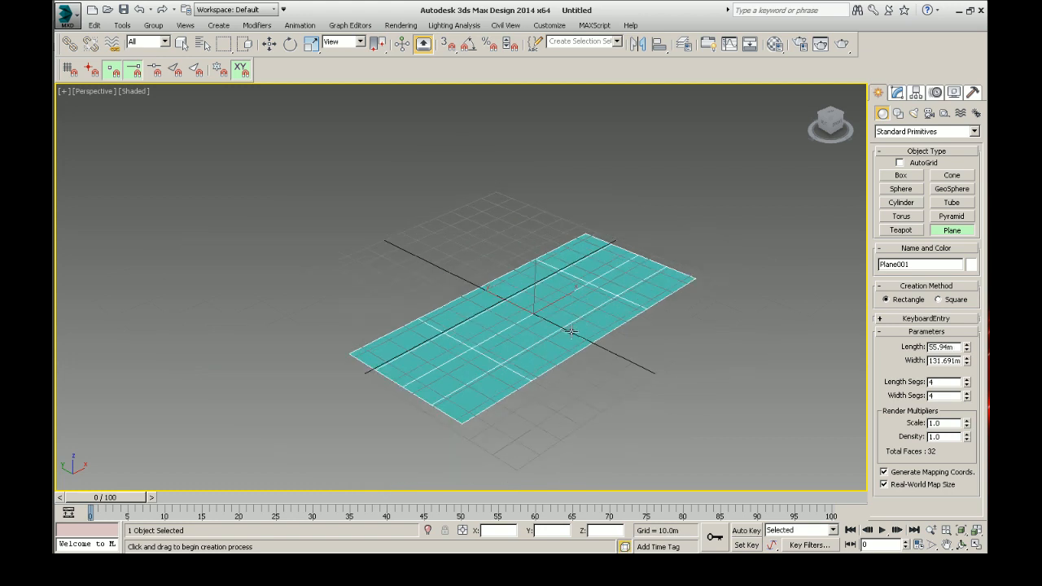
key(g)
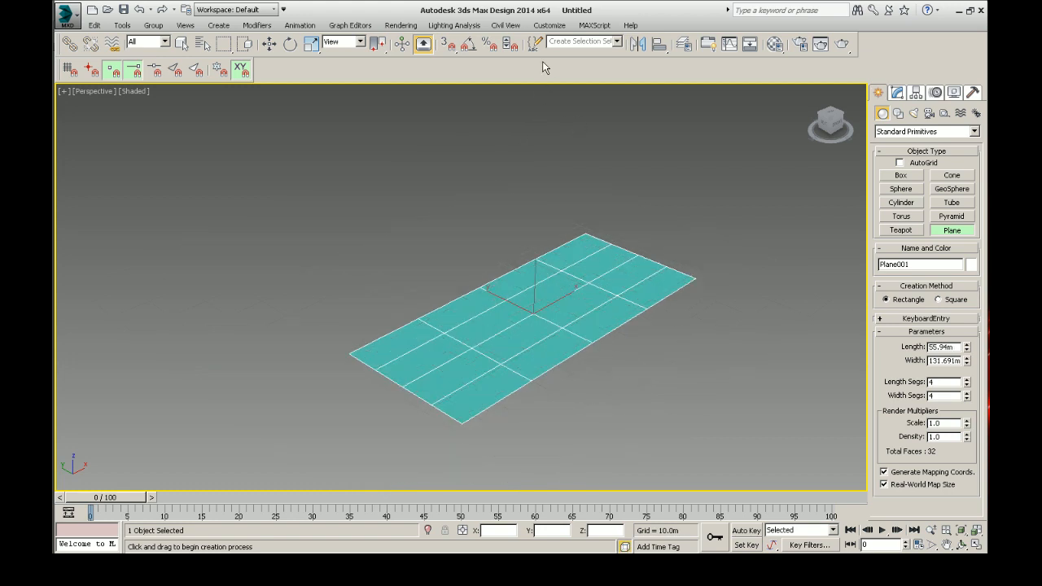
- Review the display unit scale and the system unit scale in the units setup, keeping the settings
click(556, 26)
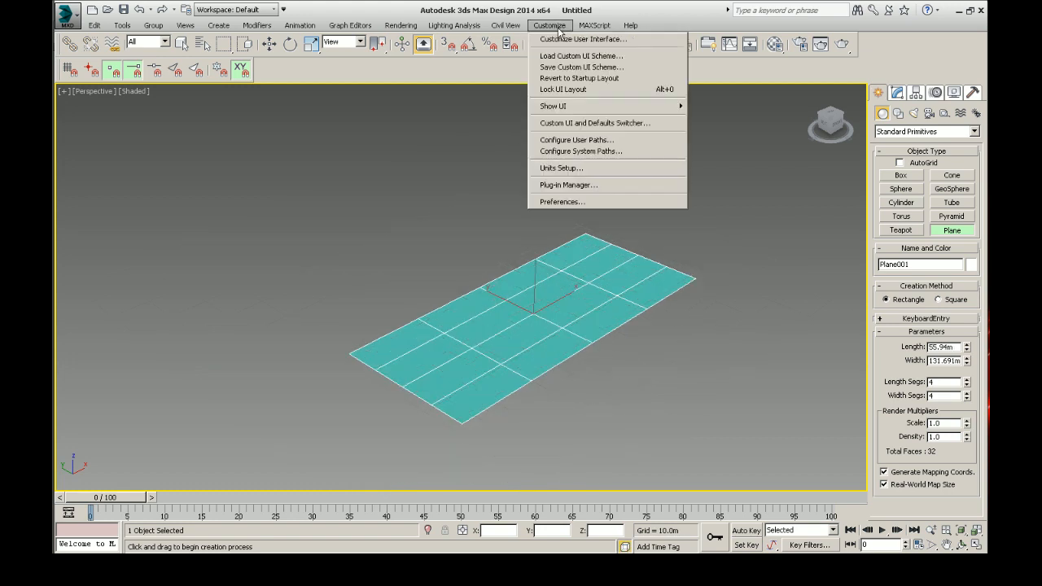
click(561, 168)
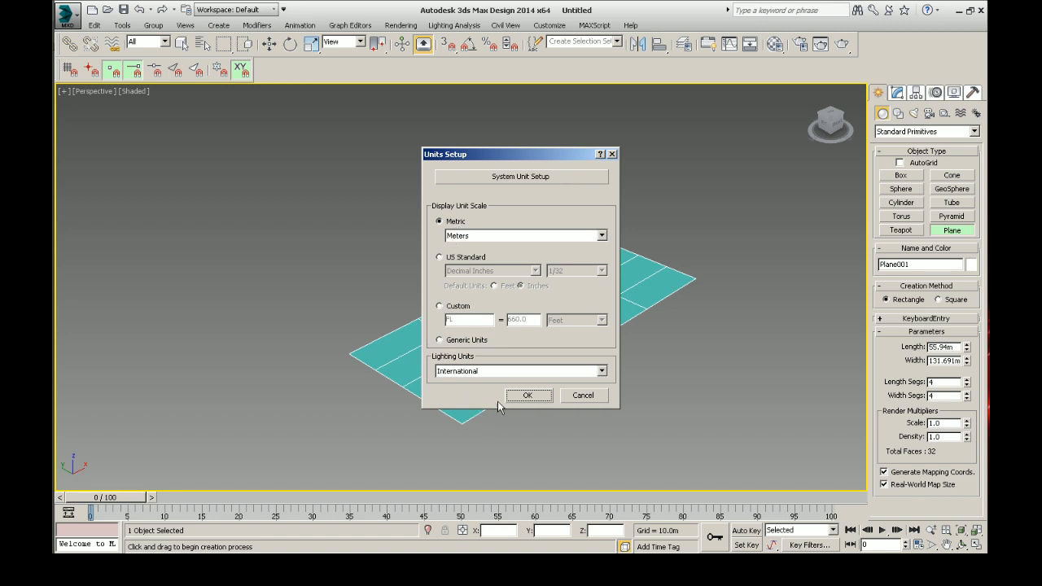
click(533, 175)
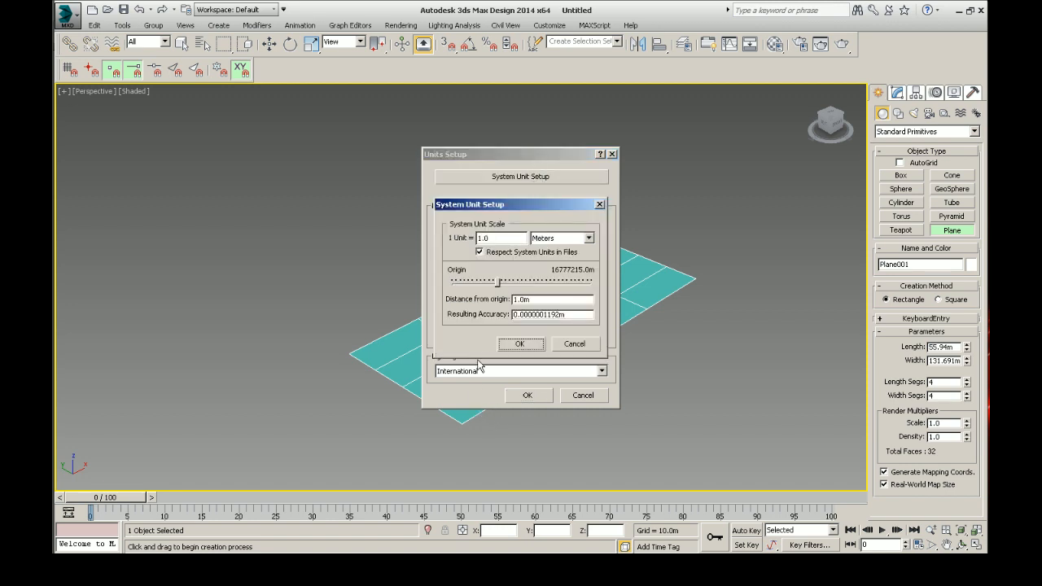
click(520, 343)
click(527, 396)
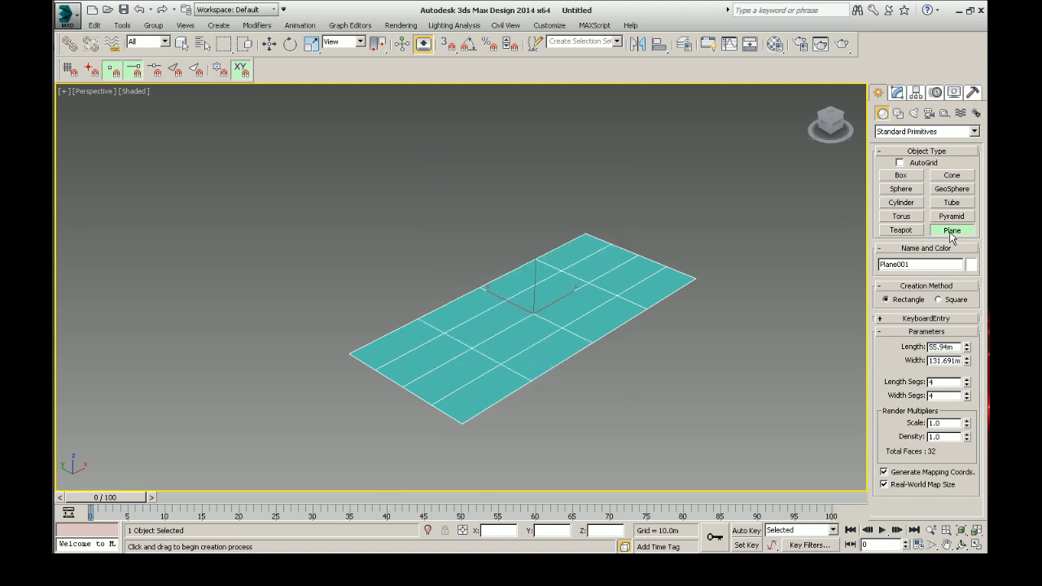
- Reduce the plane to 1 length segment and 1 width segment, and place it at X 0, Y 0
right_click(967, 384)
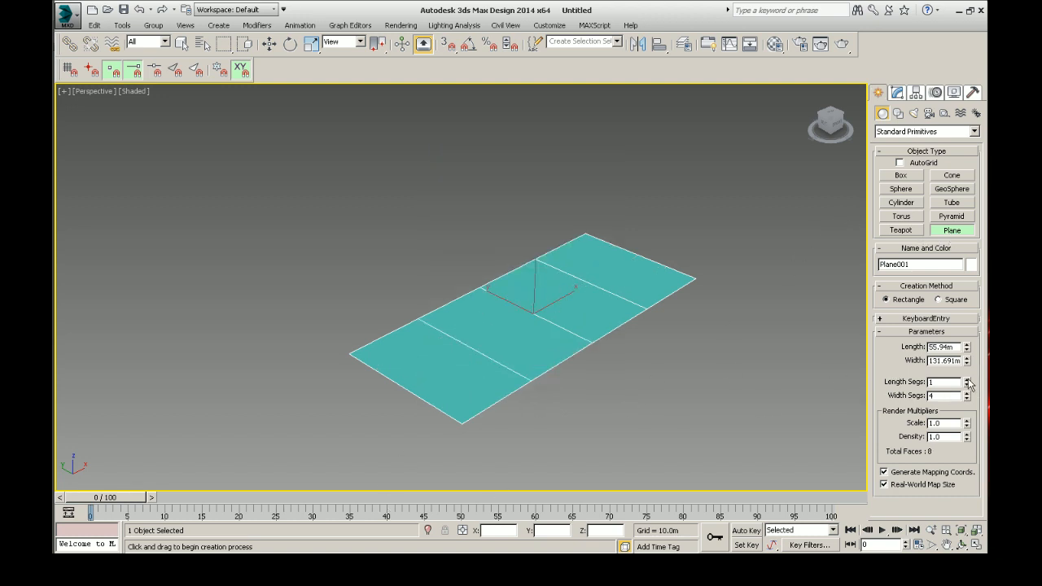
right_click(967, 398)
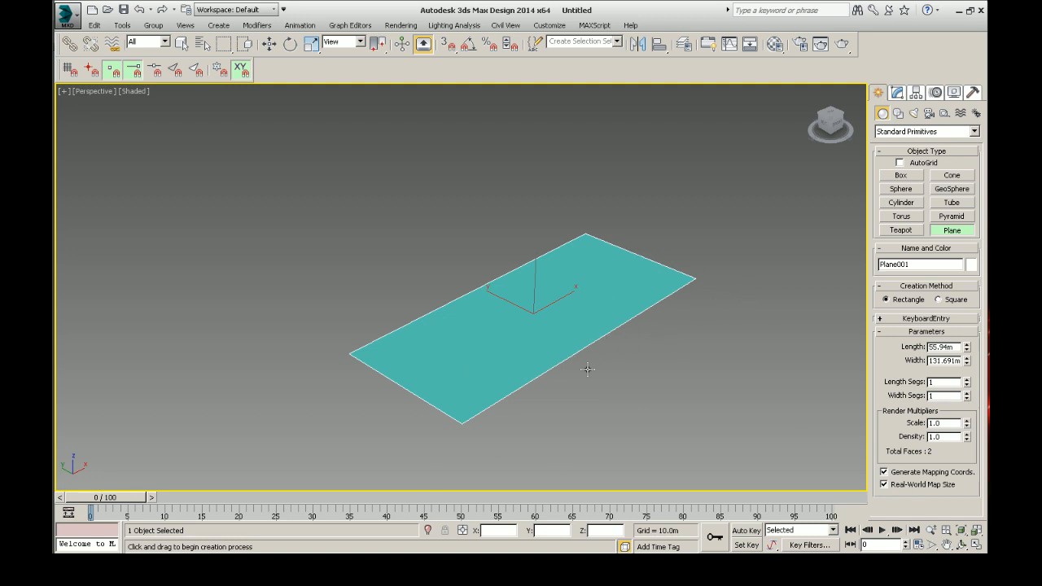
click(270, 43)
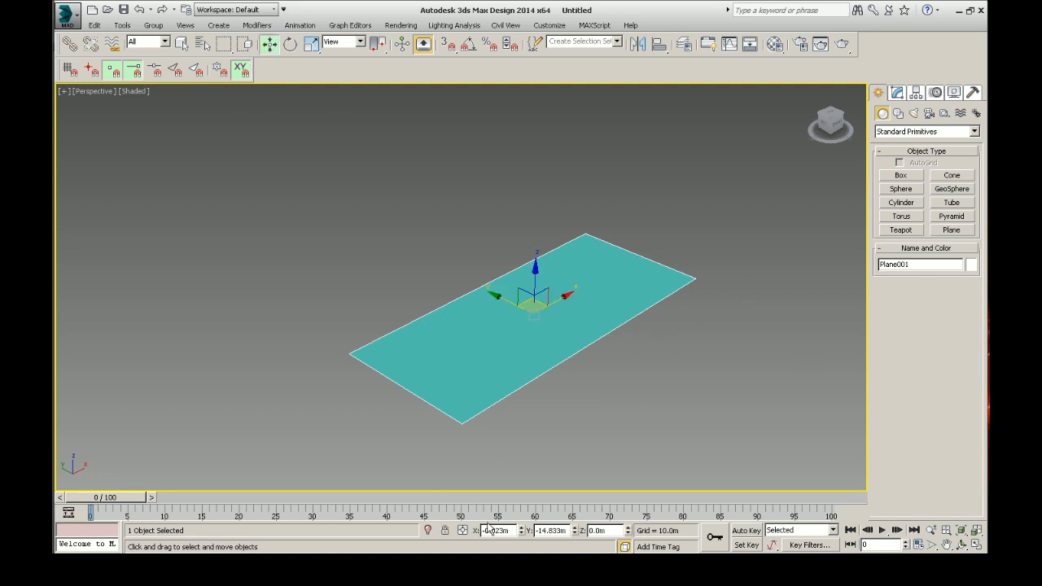
right_click(521, 529)
right_click(574, 530)
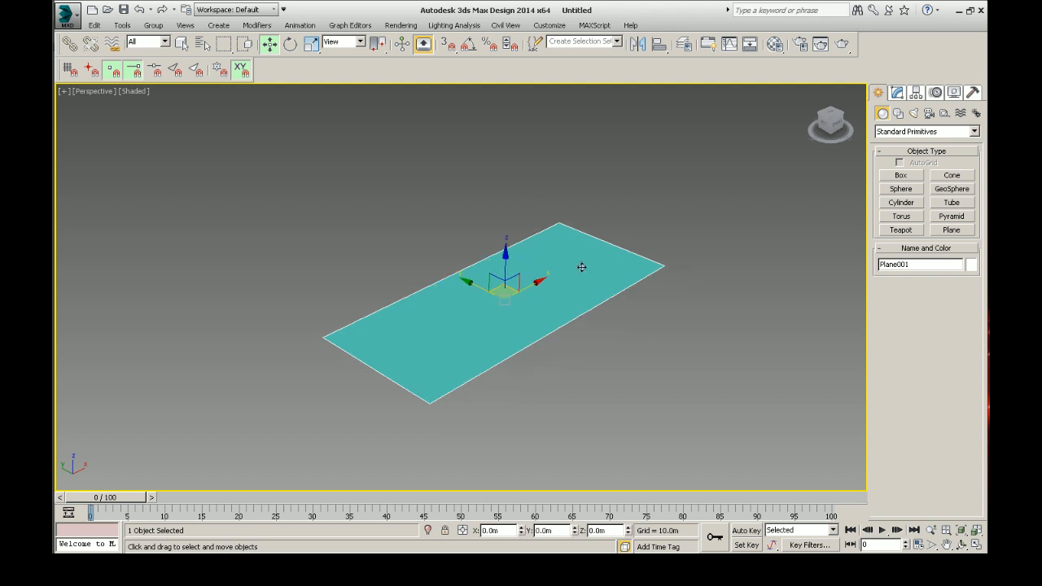
click(618, 325)
click(556, 300)
- Open the Material Editor and change the first material slot from Arch & Design to the Standard type
key(m)
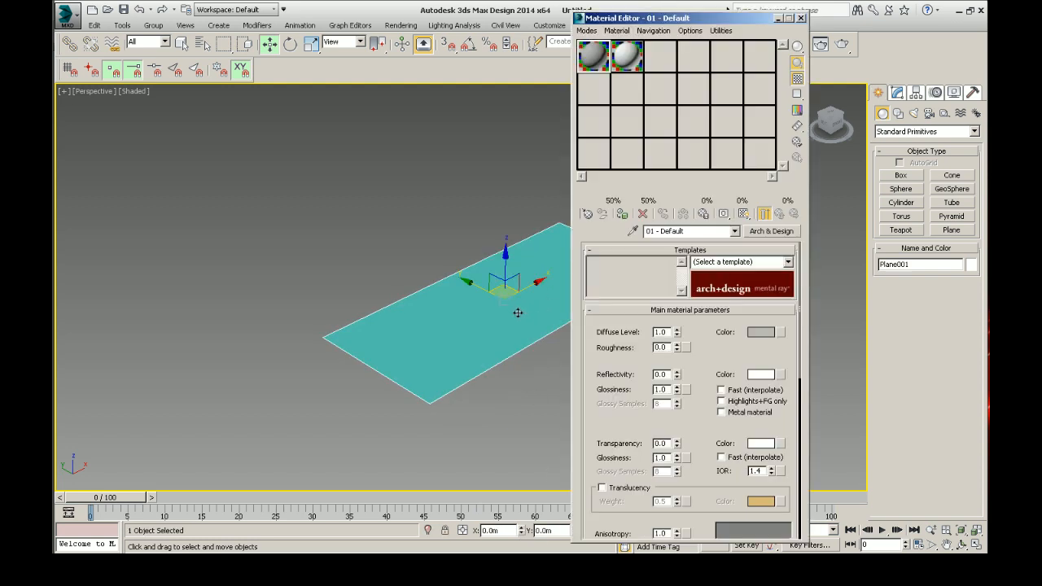
click(763, 232)
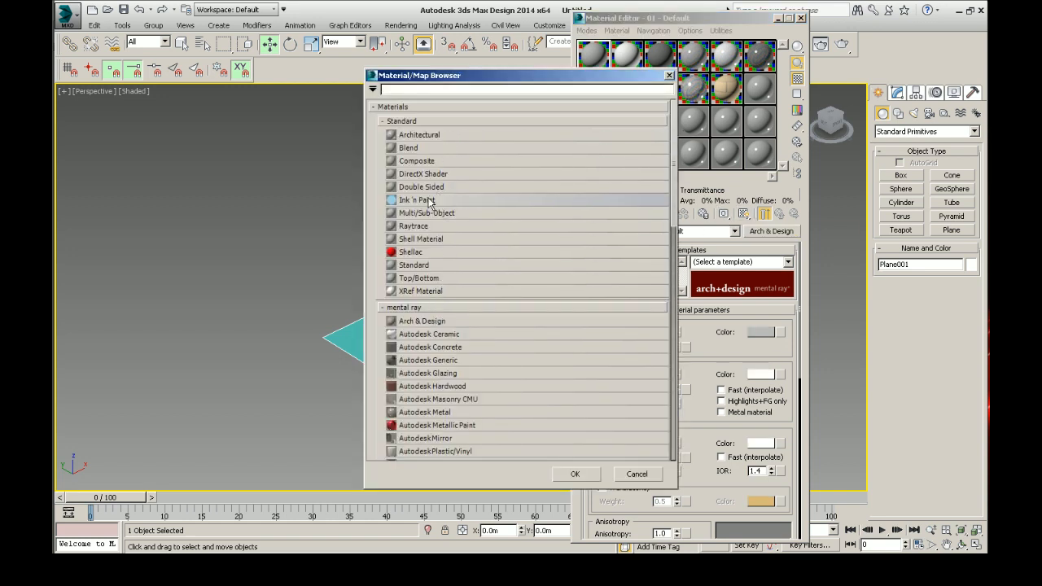
double_click(423, 266)
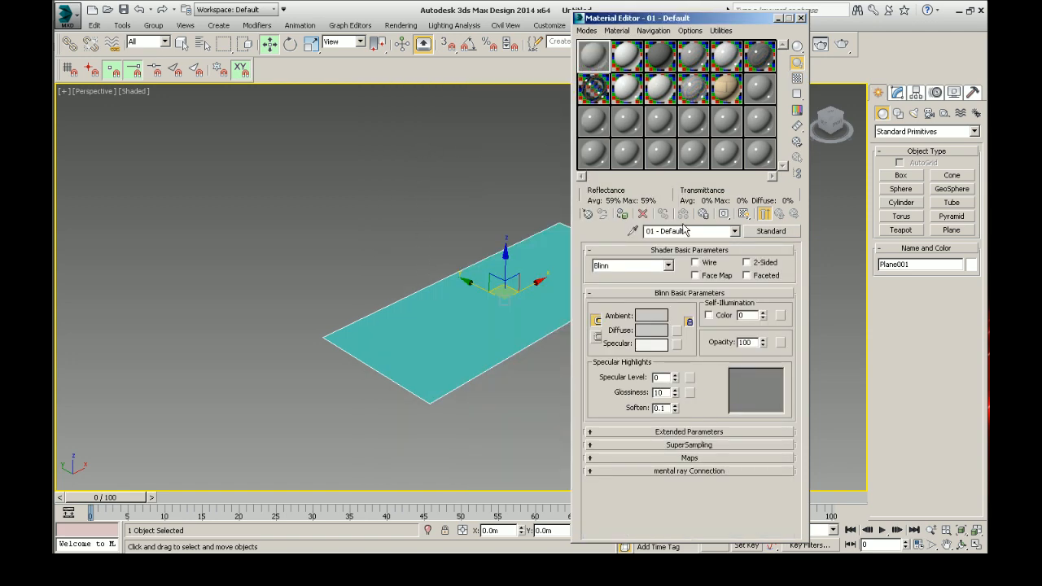
- Load indianapolis_ground_hd.bmp as the material's diffuse bitmap, apply the material to the plane and show it shaded in the viewport
click(673, 330)
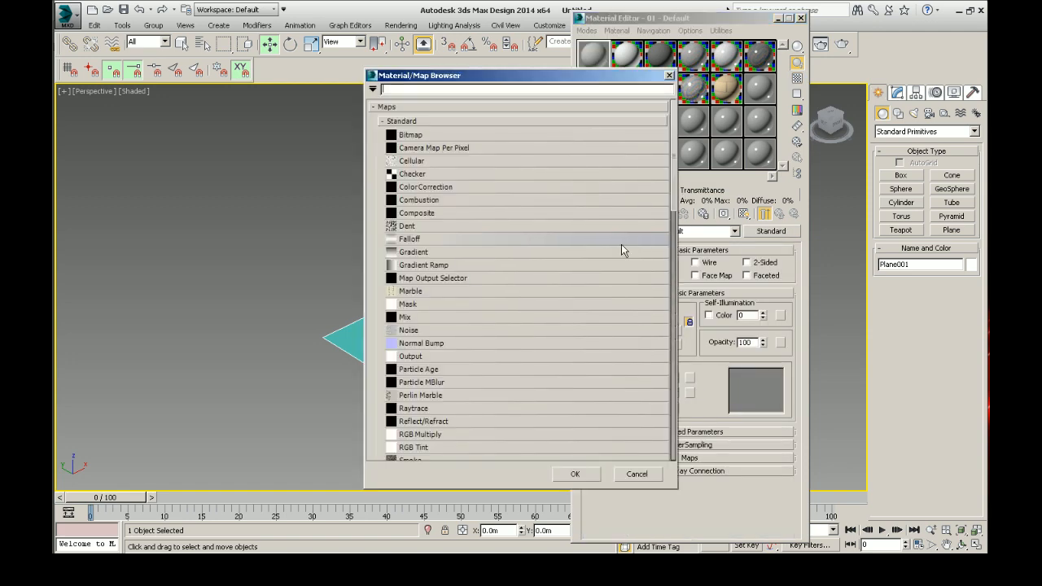
double_click(412, 136)
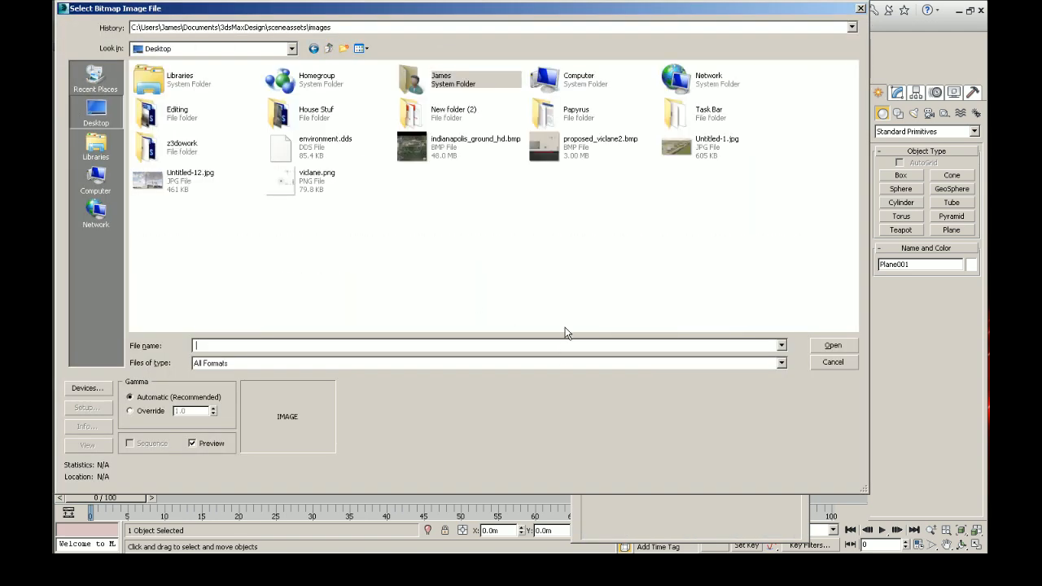
click(424, 154)
click(830, 346)
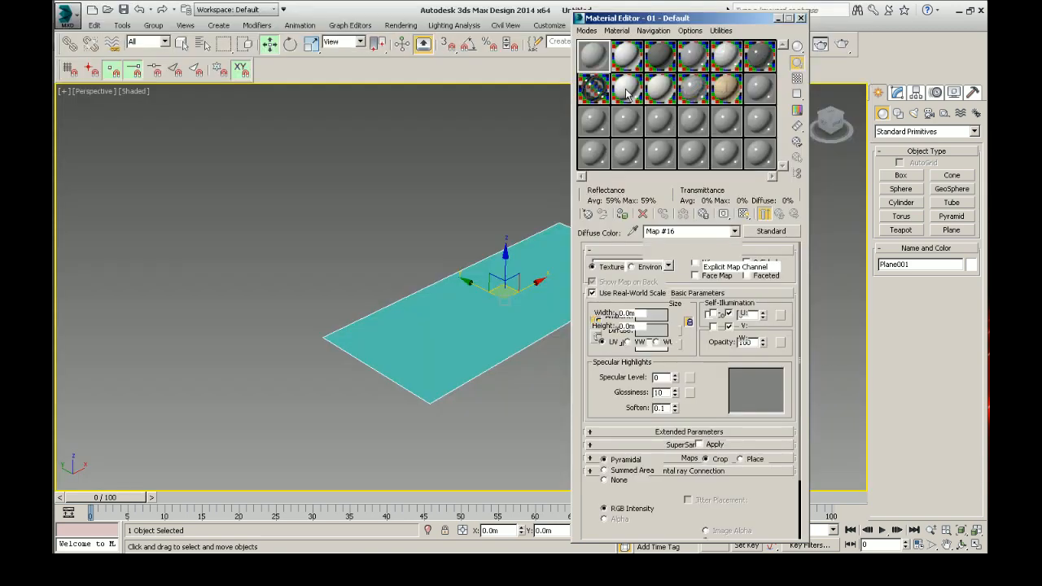
click(743, 214)
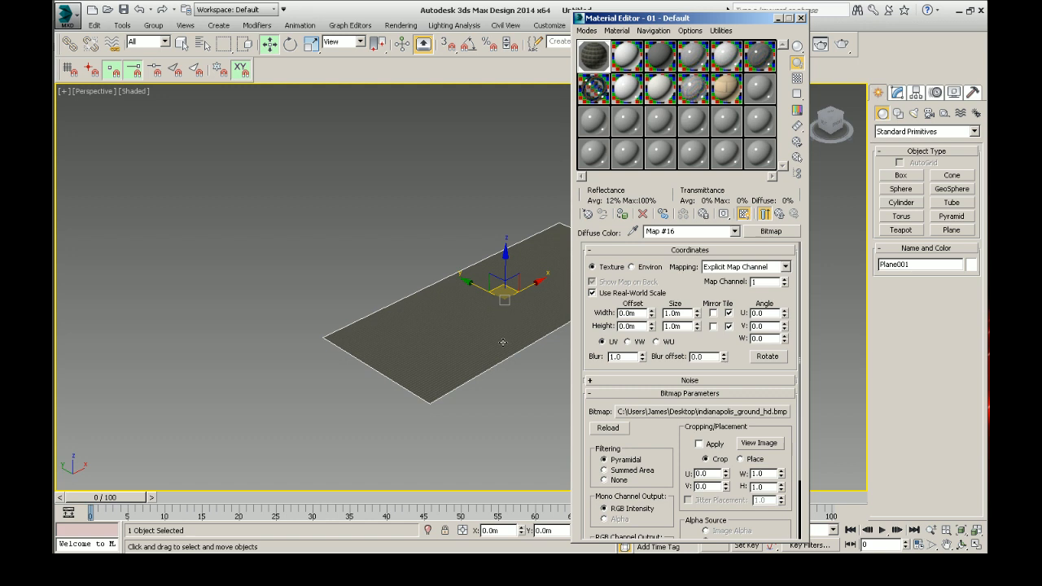
click(800, 17)
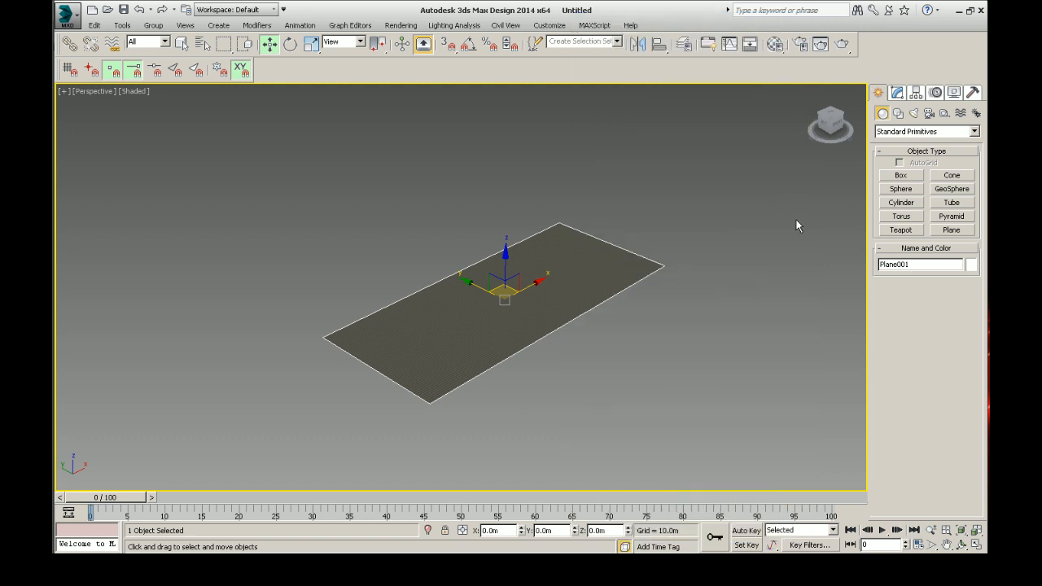
- Convert the textured plane to an Editable Poly
click(896, 92)
right_click(586, 282)
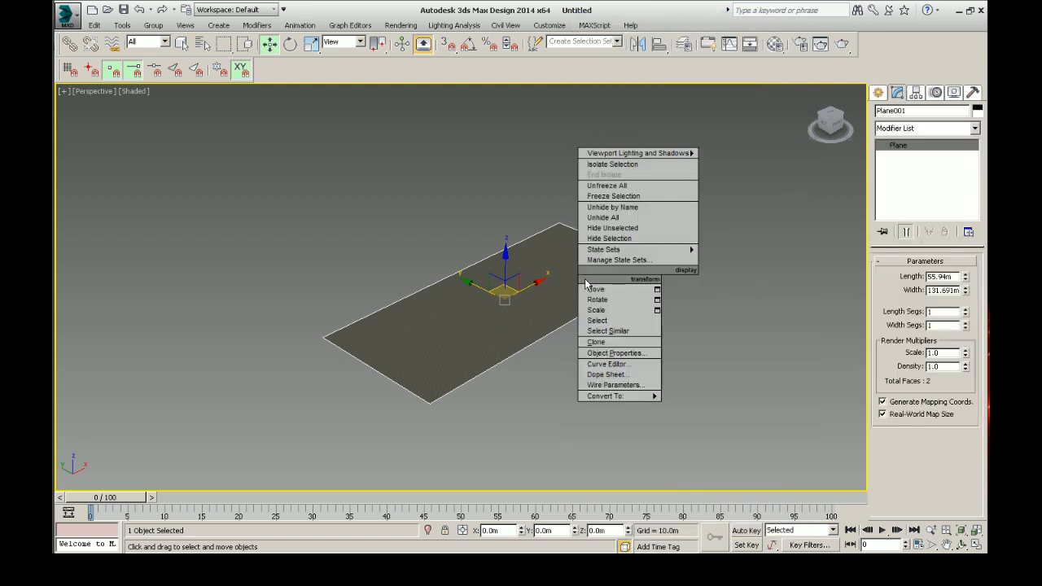
mouse_move(623, 396)
click(708, 406)
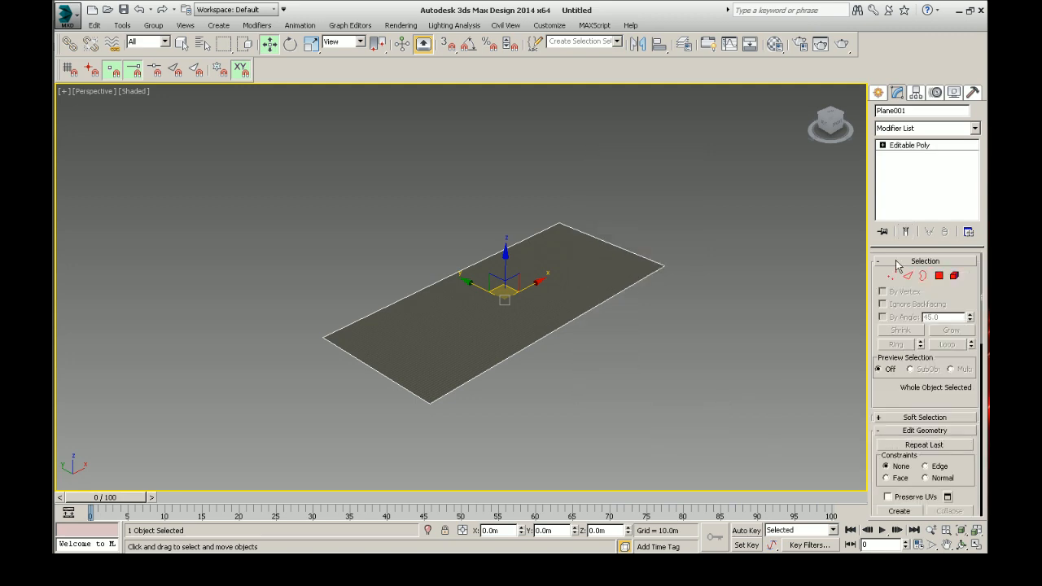
- Add an Unwrap UVW modifier to the plane and expand its sub-object levels
click(905, 129)
scroll(918, 252, down, 20)
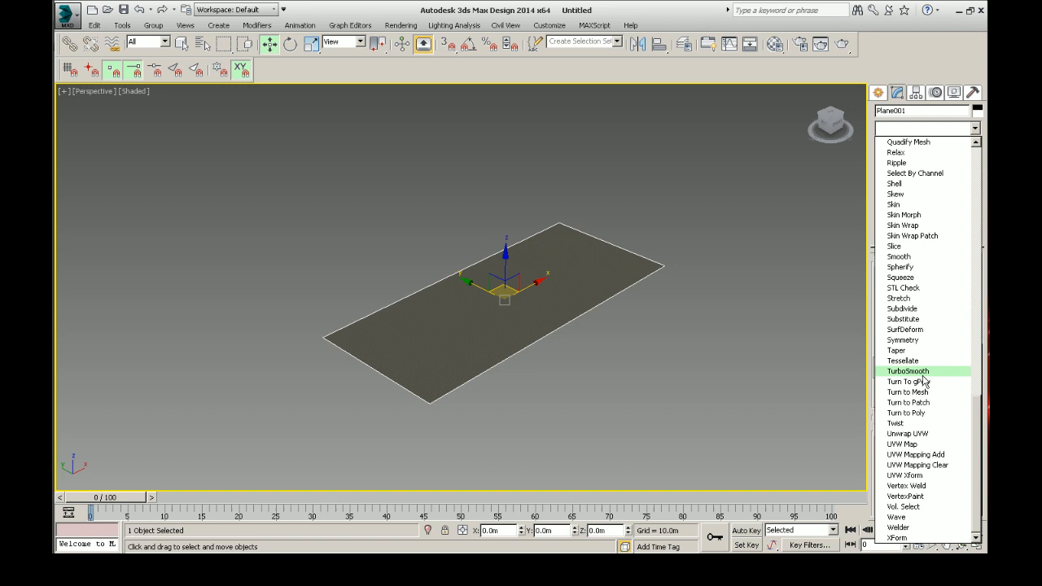
click(941, 433)
click(896, 146)
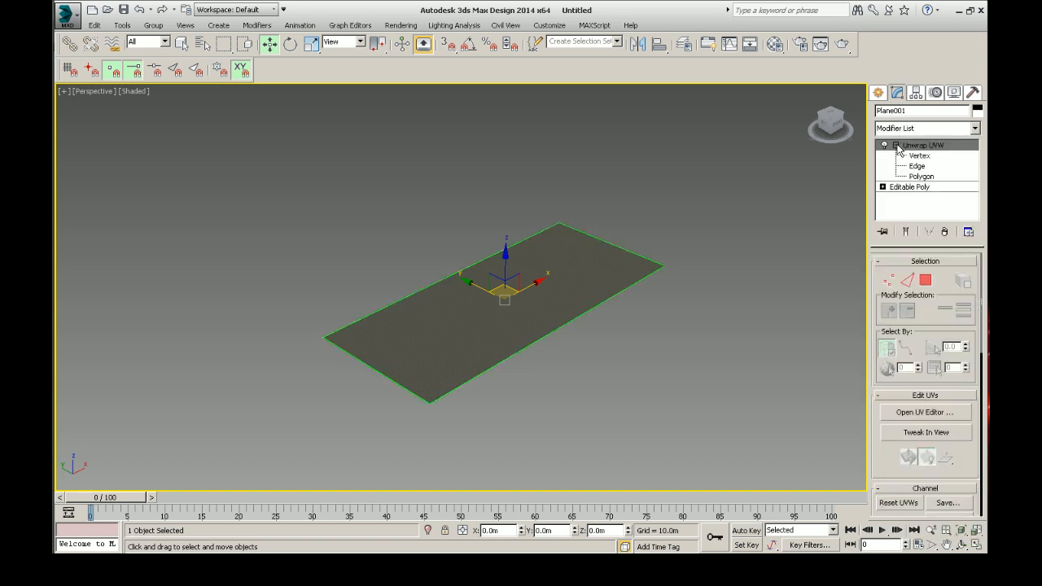
- Open the UV editor, display the indianapolis_ground map as its background and maximize the editor window
click(920, 413)
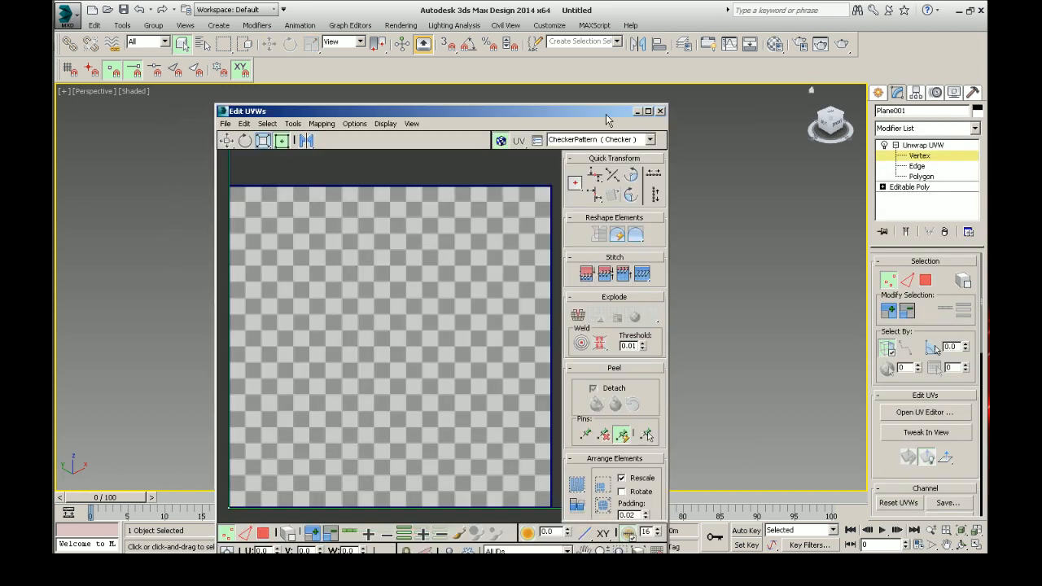
click(607, 140)
click(608, 161)
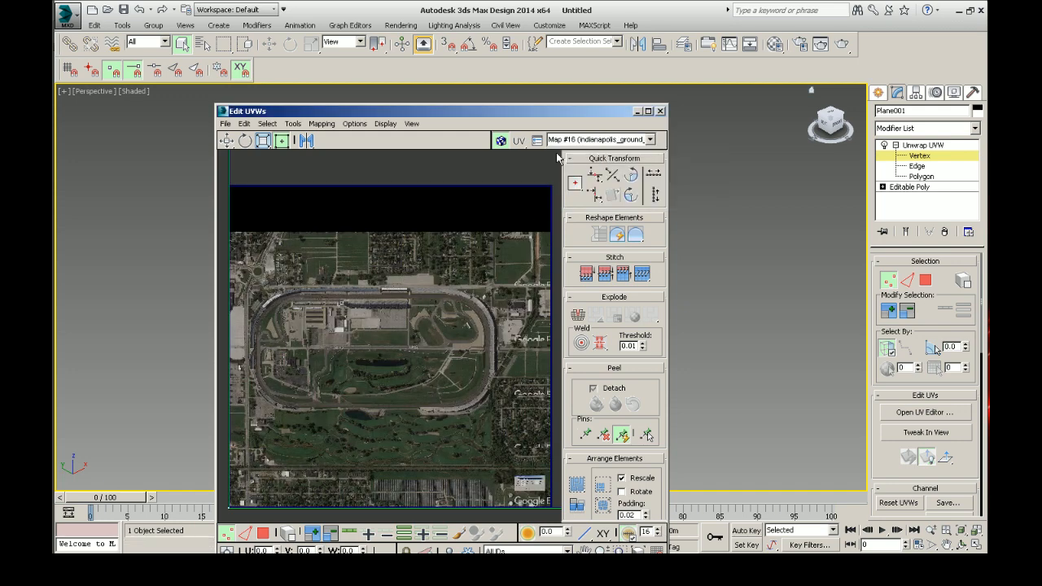
click(649, 111)
- Select the plane's whole UV polygon and apply Flatten Mapping with polygon angle 45 and spacing 0.02
scroll(411, 336, down, 10)
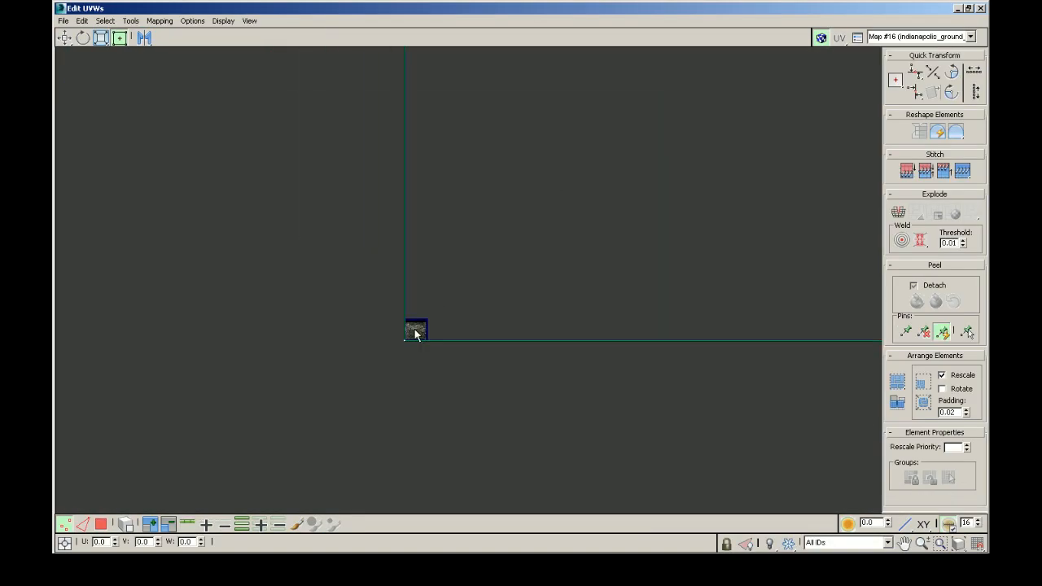
drag(458, 426, 374, 187)
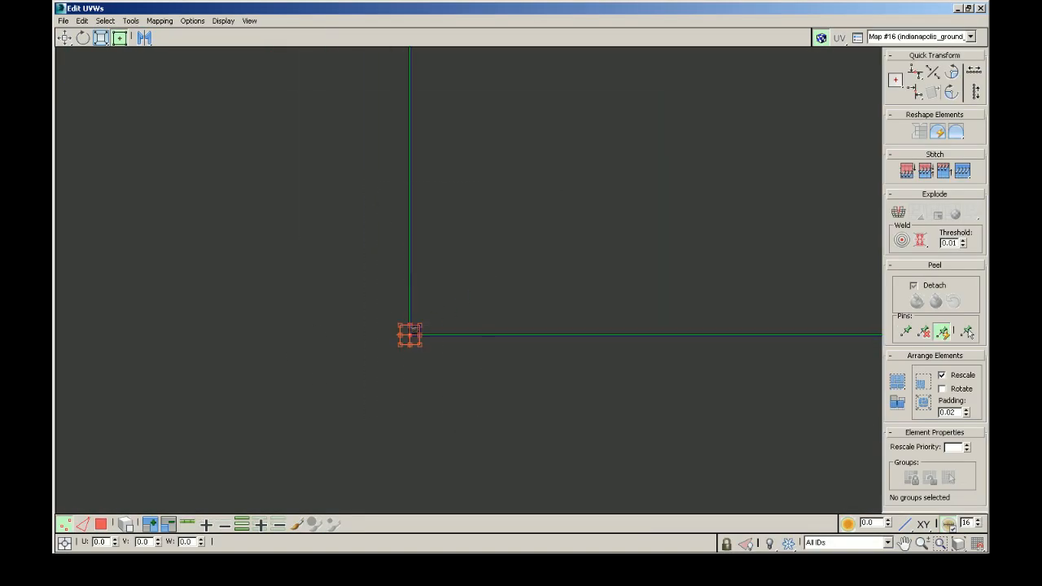
click(98, 524)
drag(532, 377, 314, 87)
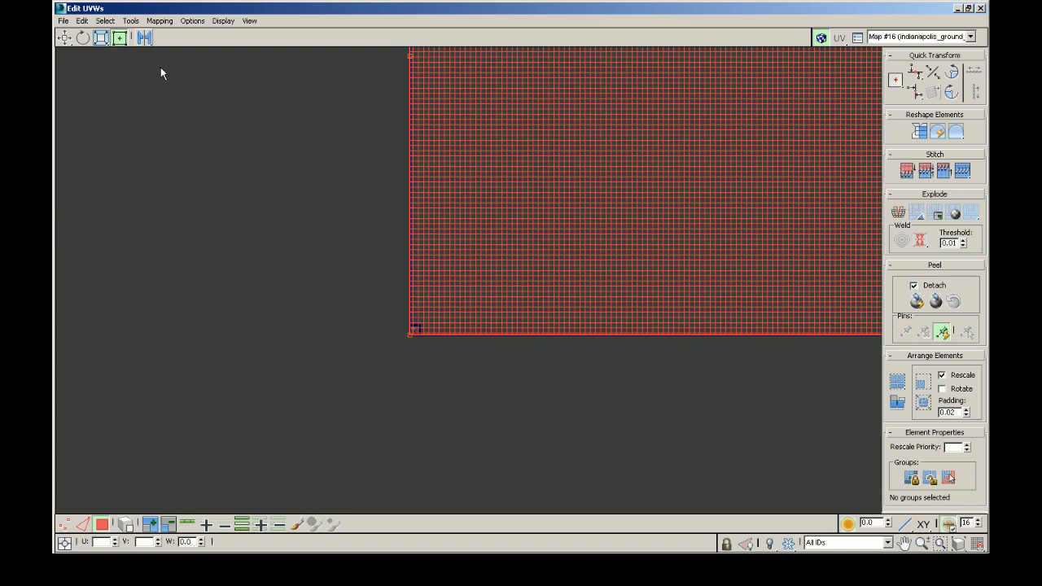
click(162, 23)
click(174, 33)
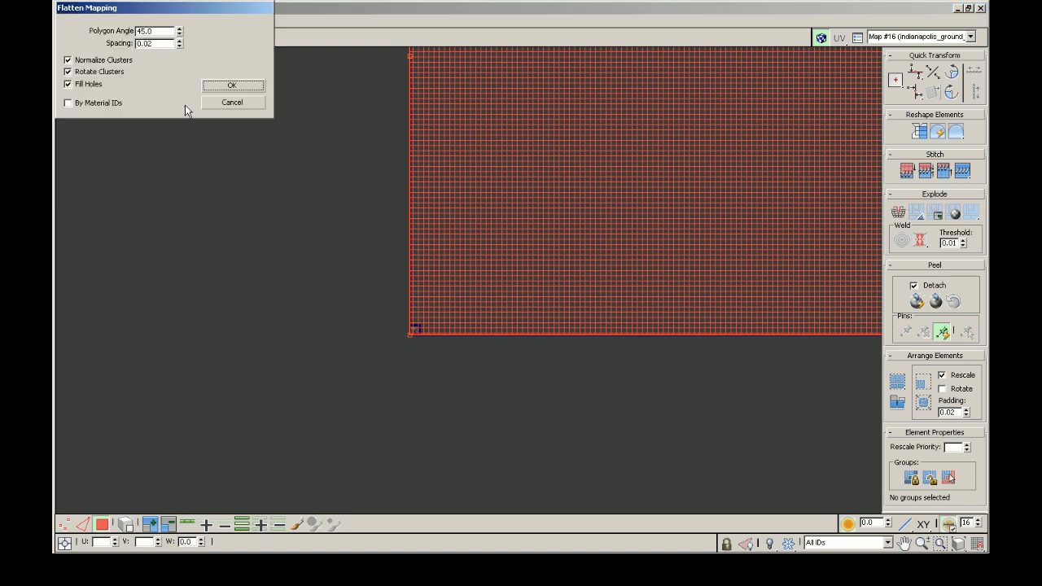
click(231, 87)
scroll(390, 381, up, 14)
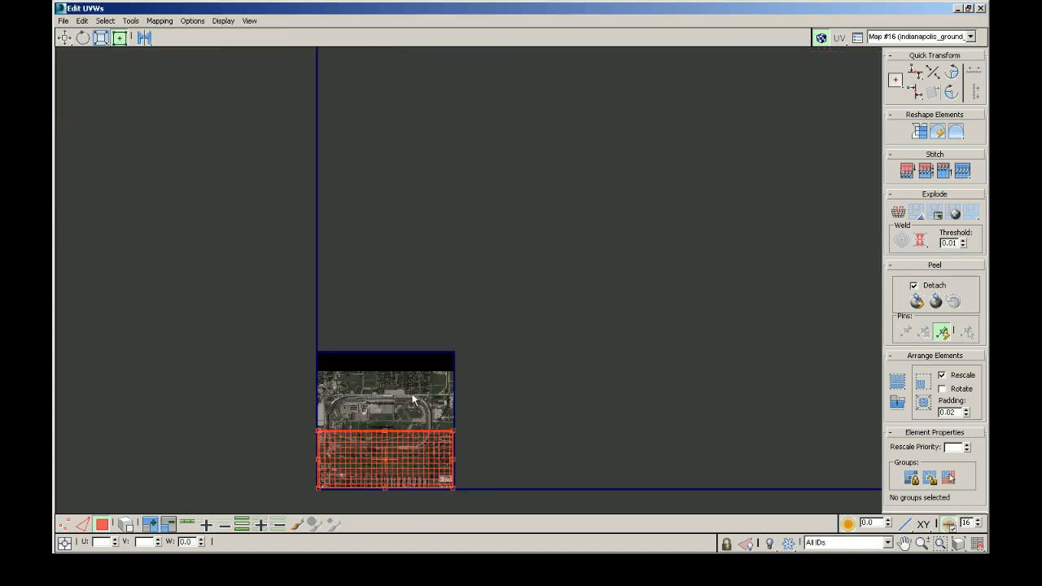
- Select the upper UV vertices of the flattened plane and set their V coordinate to 1
scroll(399, 446, down, 4)
scroll(401, 417, down, 2)
scroll(384, 449, up, 4)
scroll(376, 456, down, 2)
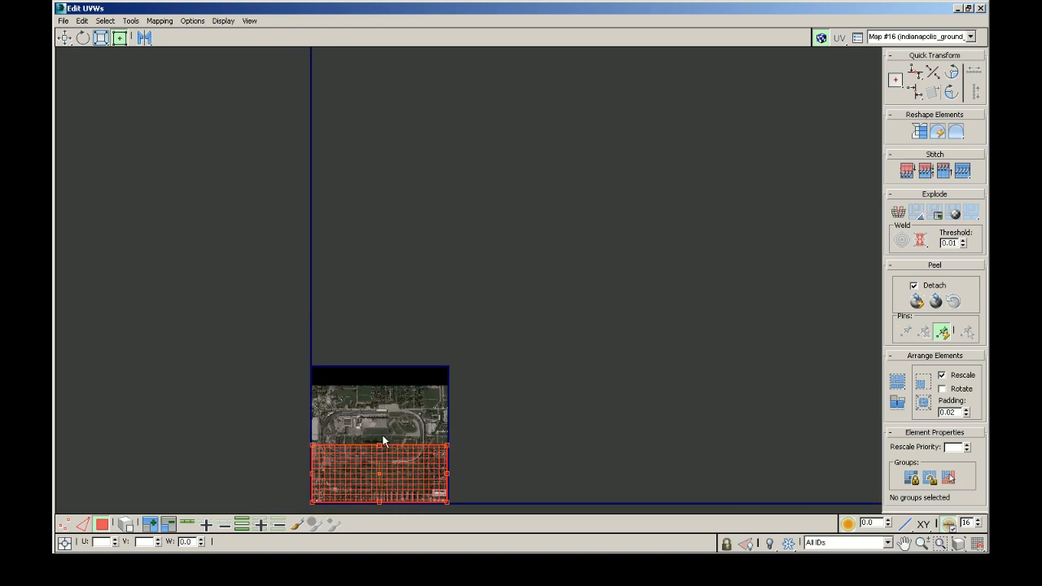
scroll(398, 446, down, 3)
scroll(392, 472, up, 3)
scroll(388, 510, up, 5)
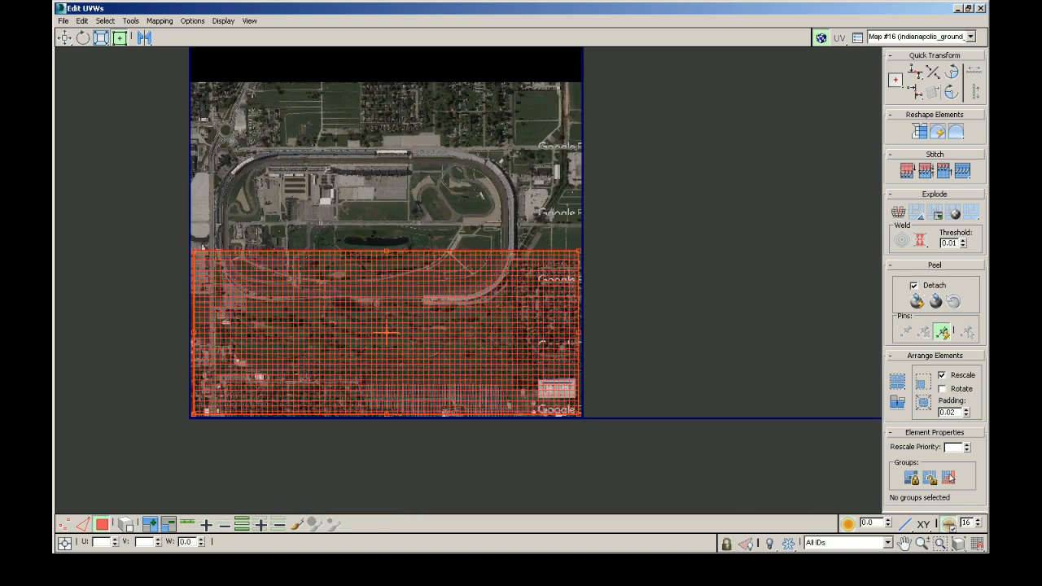
click(64, 524)
drag(156, 210, 646, 264)
double_click(144, 541)
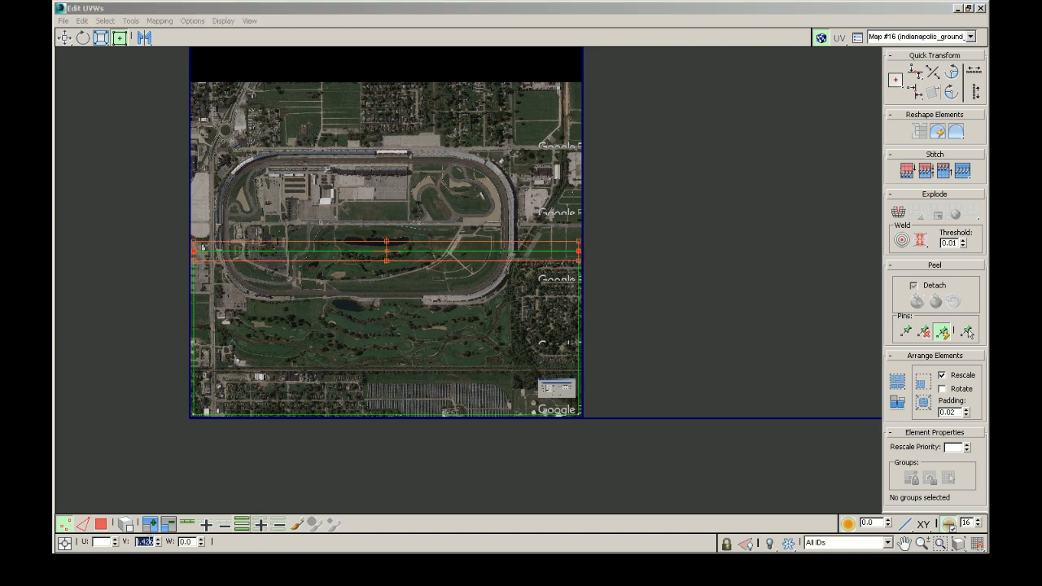
text(1)
key(Return)
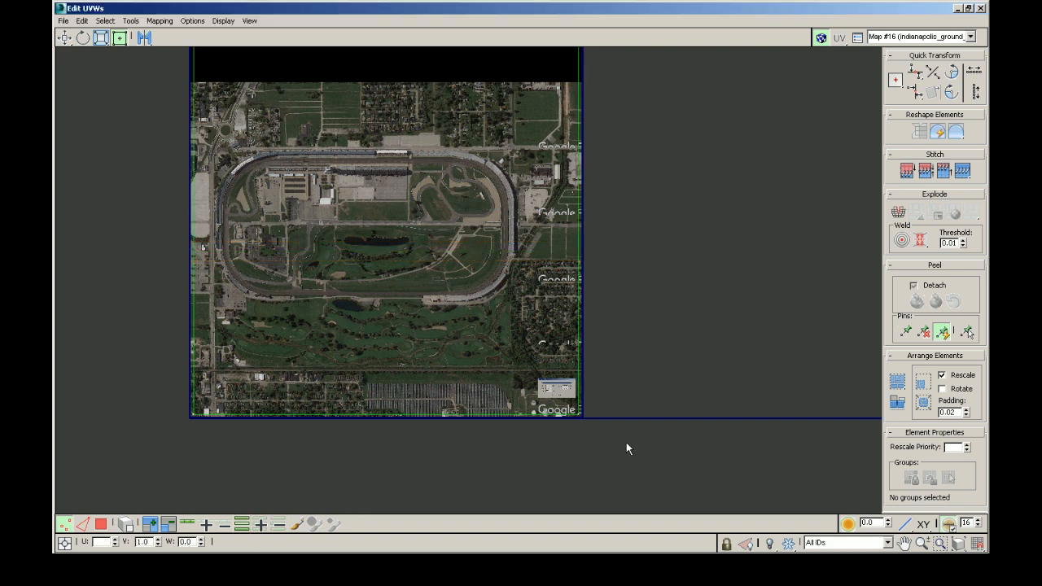
- Select the lower UV vertices and set their V coordinate to 0
drag(629, 439, 255, 371)
click(144, 541)
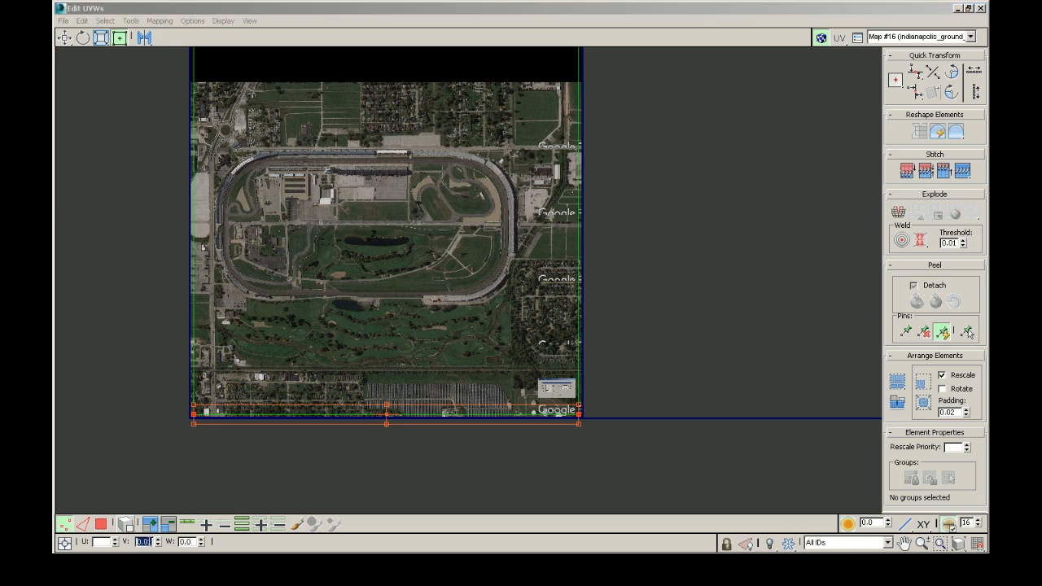
right_click(154, 543)
click(616, 455)
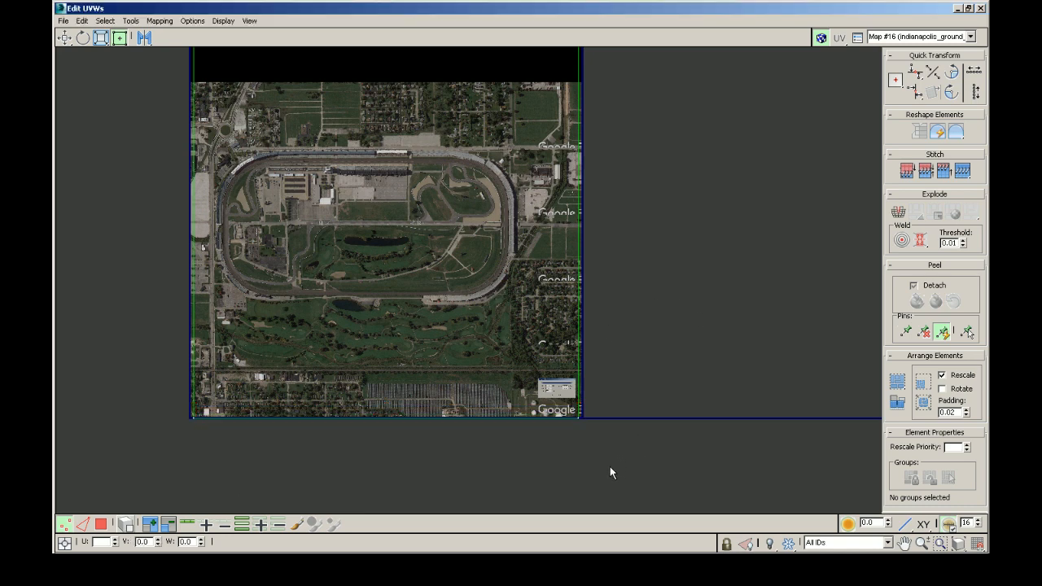
- Select the UV vertices along the aerial image's right edge and set their U coordinate to 1
scroll(607, 462, down, 3)
drag(615, 458, 568, 153)
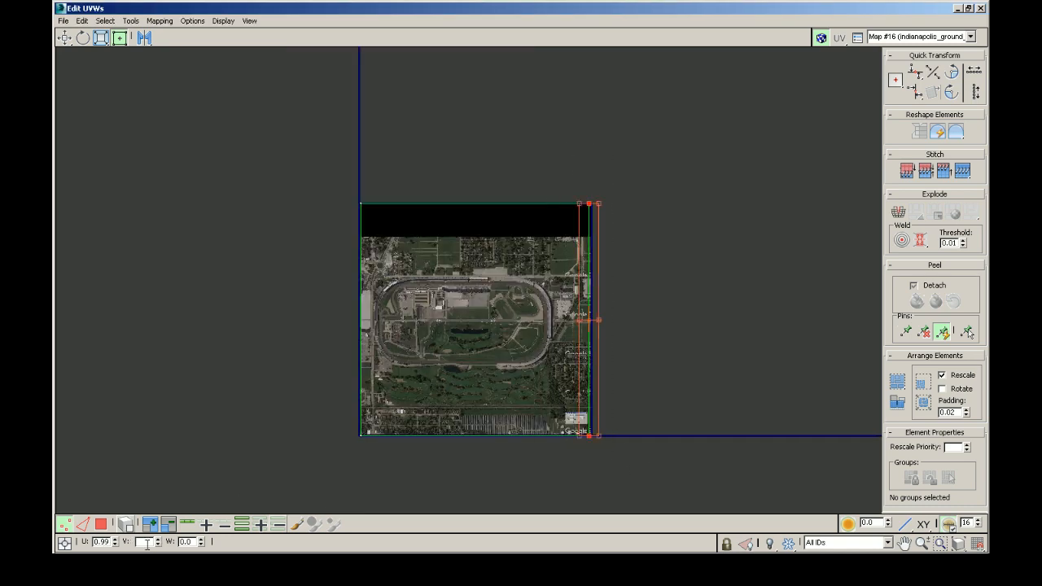
click(105, 542)
key(Return)
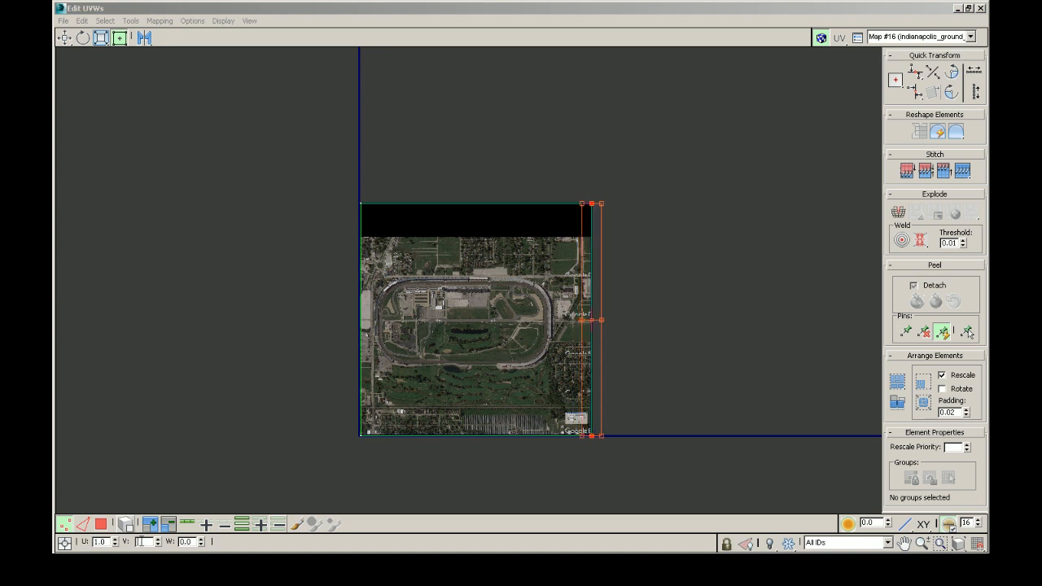
- Select the UV vertices along the aerial image's left edge, set their U coordinate to 0, and check the other edges' coordinates
drag(342, 168, 386, 463)
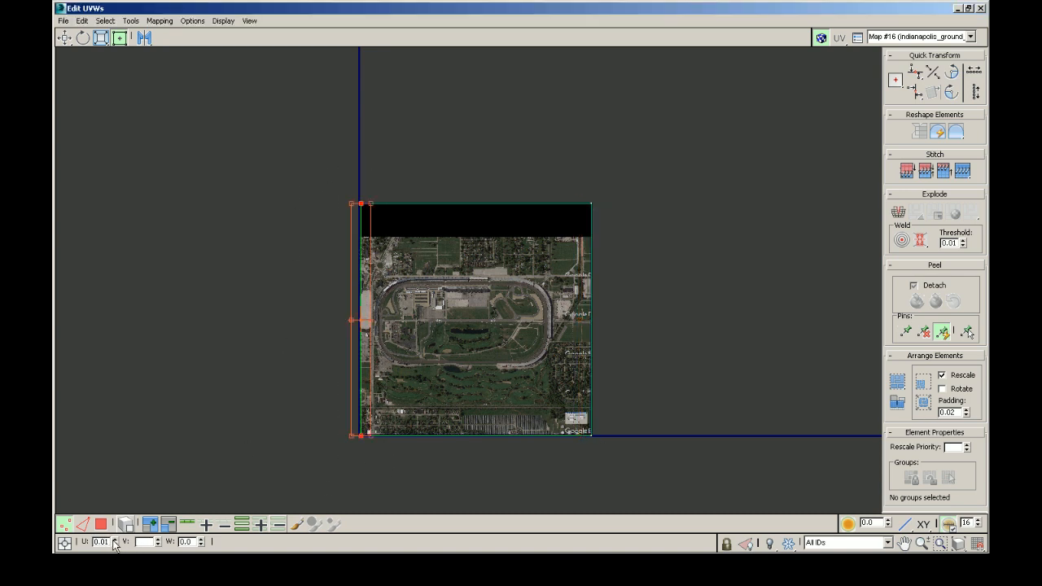
right_click(114, 542)
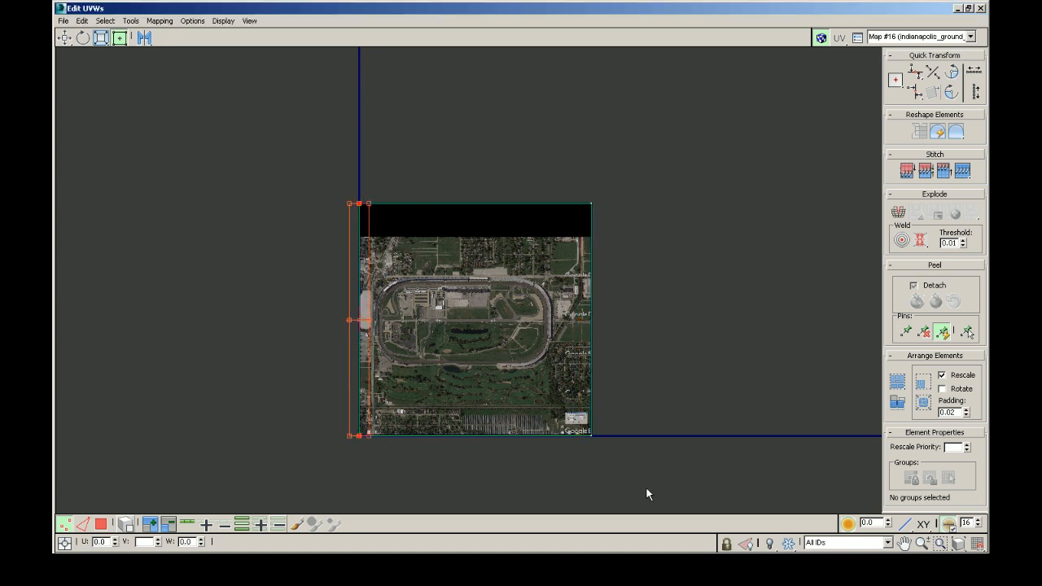
drag(647, 494, 325, 399)
drag(340, 250, 371, 490)
drag(340, 252, 340, 247)
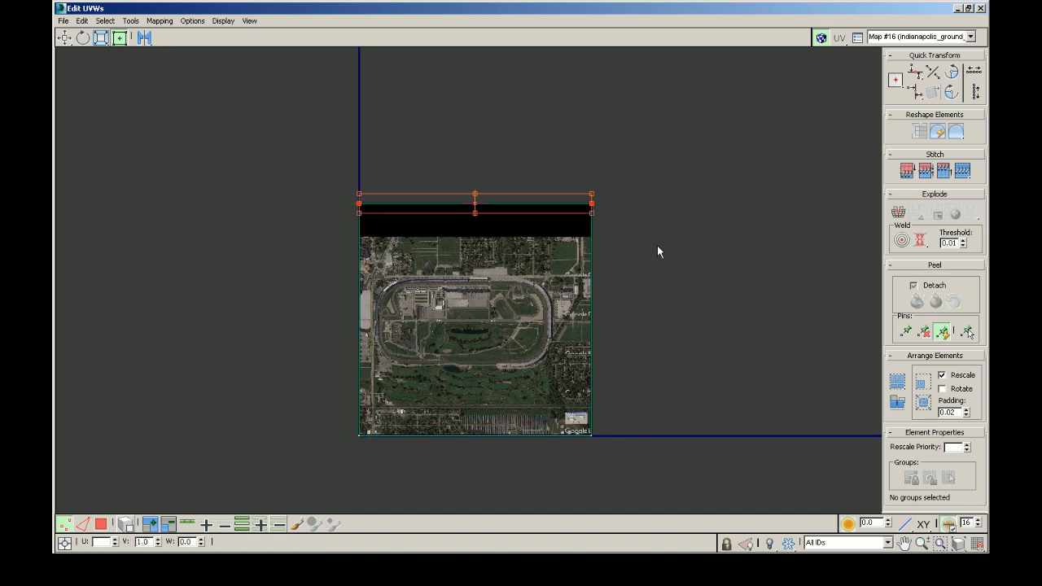
drag(573, 525, 574, 521)
click(753, 215)
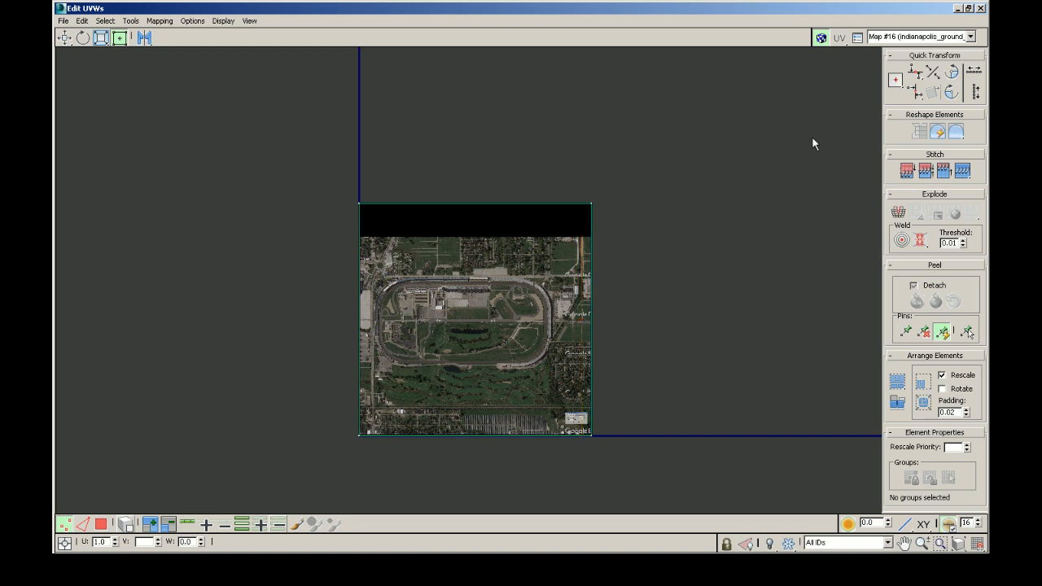
- Minimize the UV editor and collapse the plane's Unwrap UVW modifier by converting it to an Editable Poly
click(955, 9)
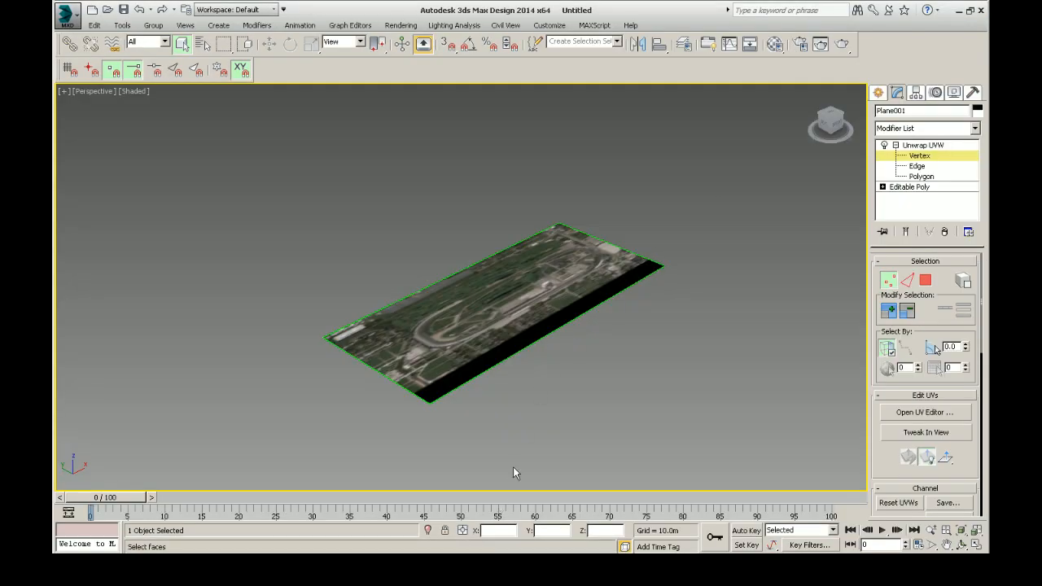
drag(823, 122, 880, 132)
alt+middle_drag(444, 392, 429, 372)
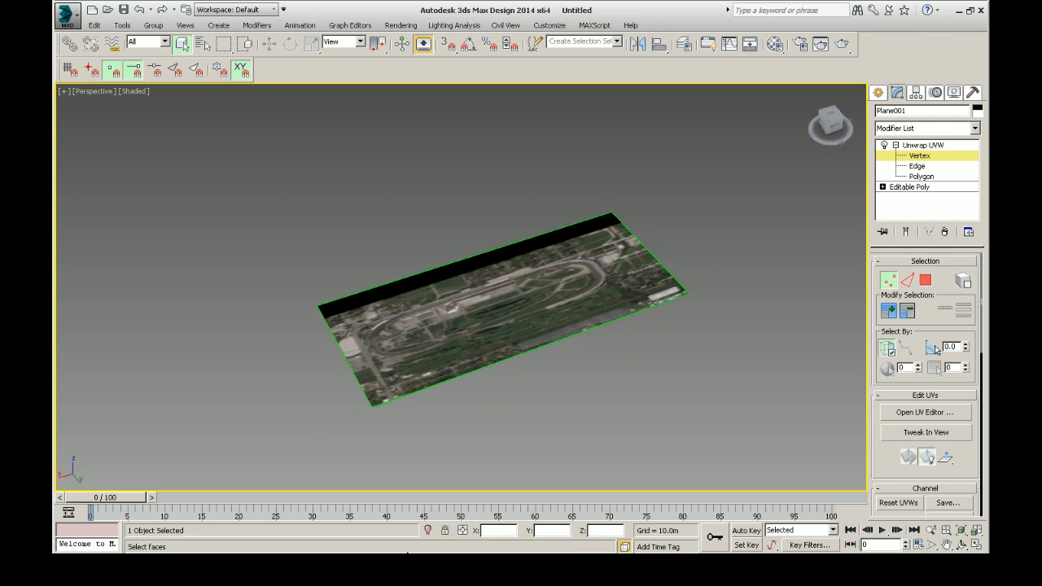
right_click(532, 295)
mouse_move(558, 407)
click(643, 419)
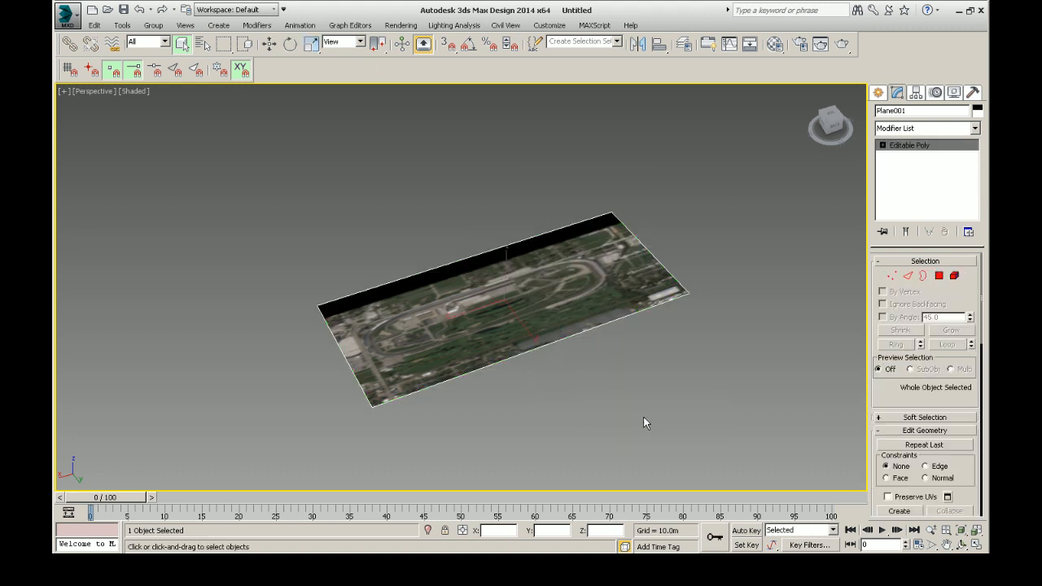
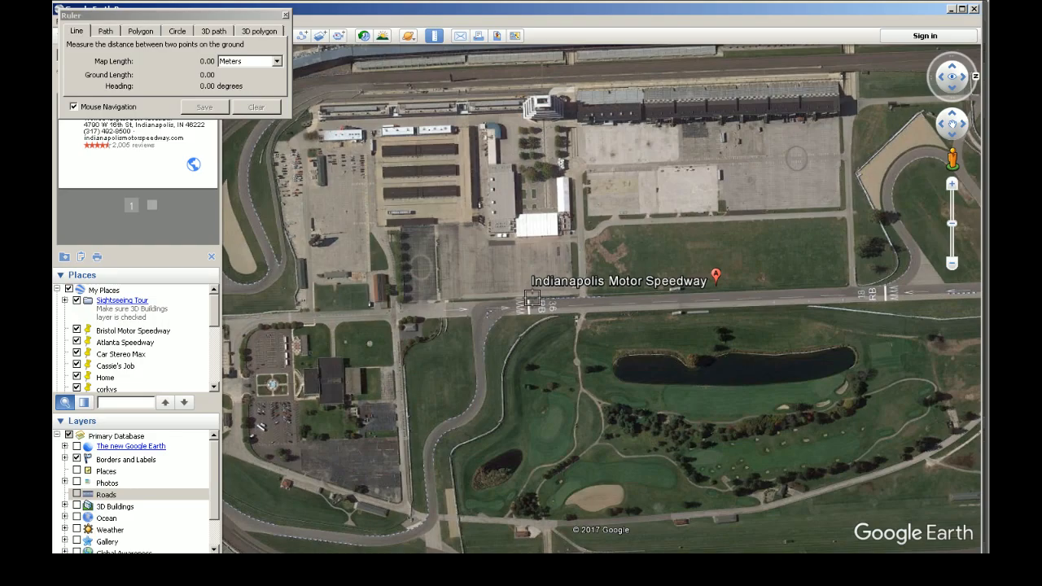
- In Google Earth, measure the straight distance in meters across the length of the Indianapolis oval from one end to the other
scroll(533, 298, down, 3)
scroll(351, 319, up, 1)
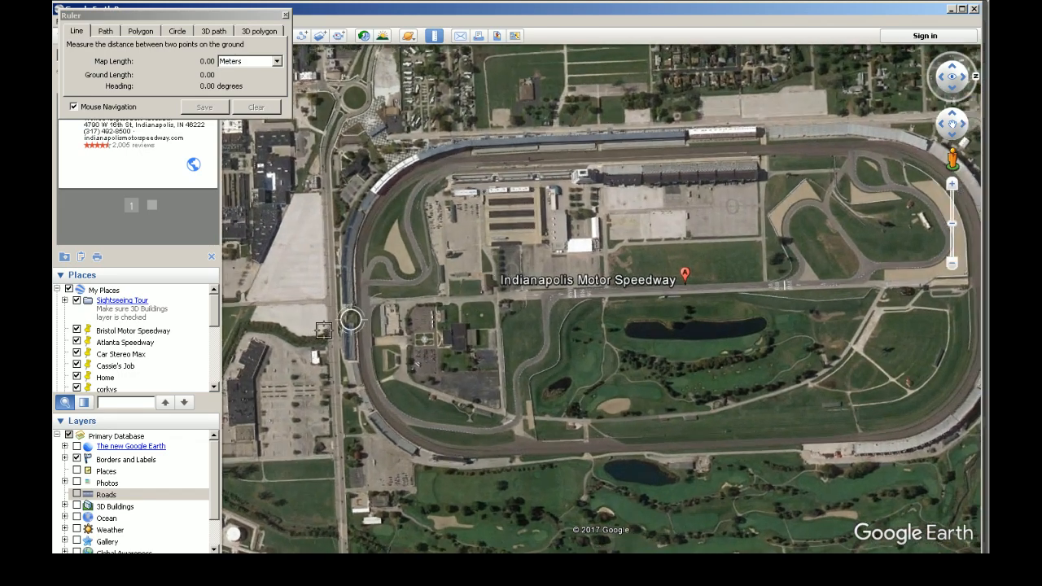
scroll(350, 319, up, 2)
click(360, 322)
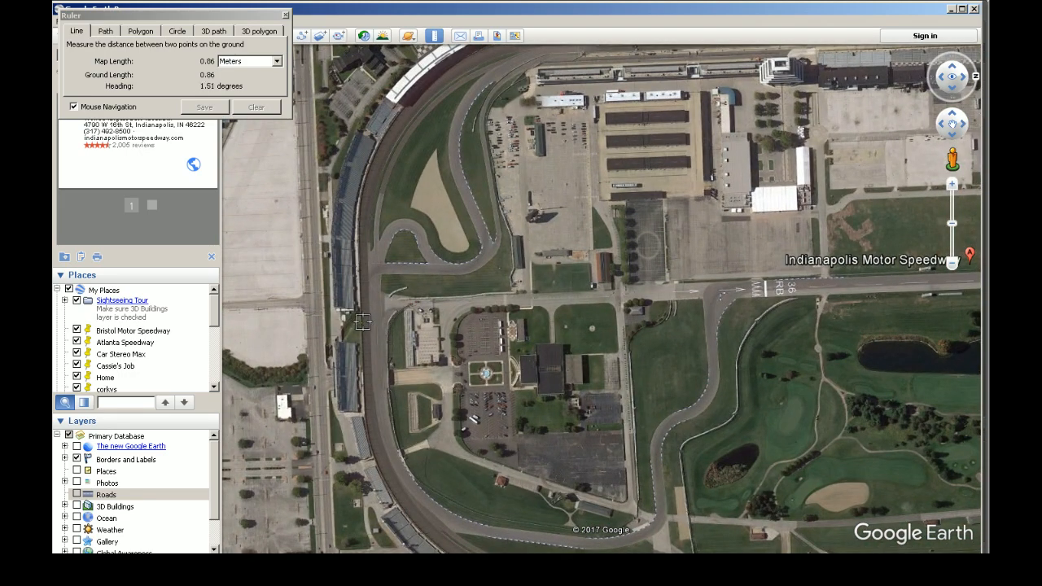
scroll(604, 332, down, 5)
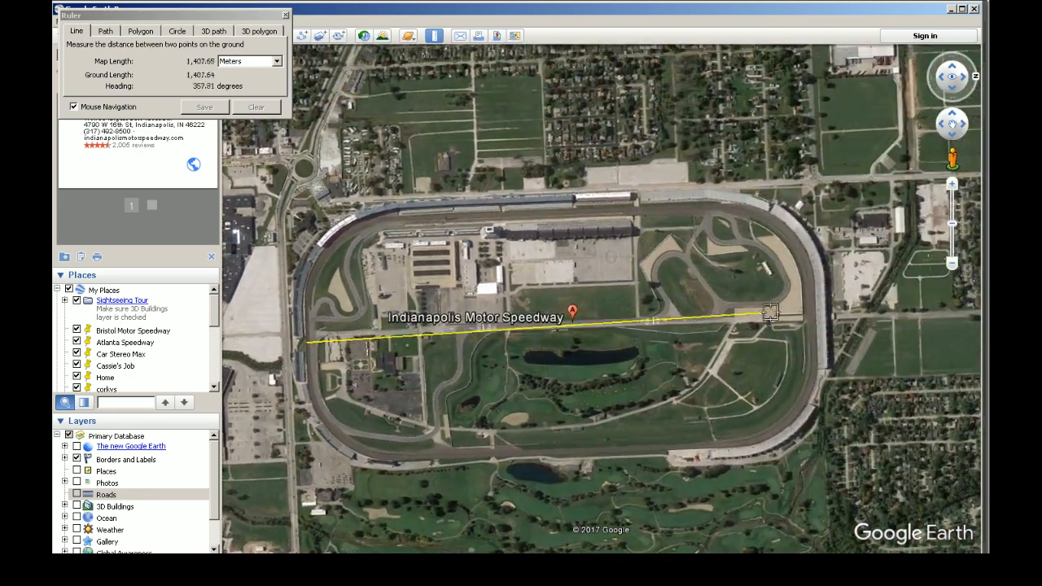
click(815, 317)
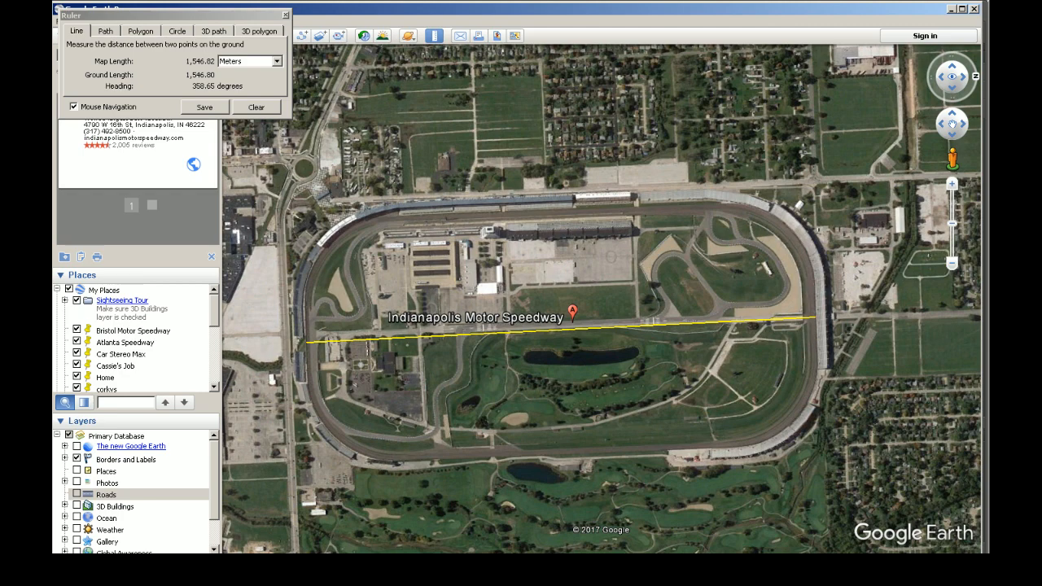
- Switch to 3ds Max and create a plane about 7.8 m long and 116 m wide beside the textured ground plane
key(alt+Tab)
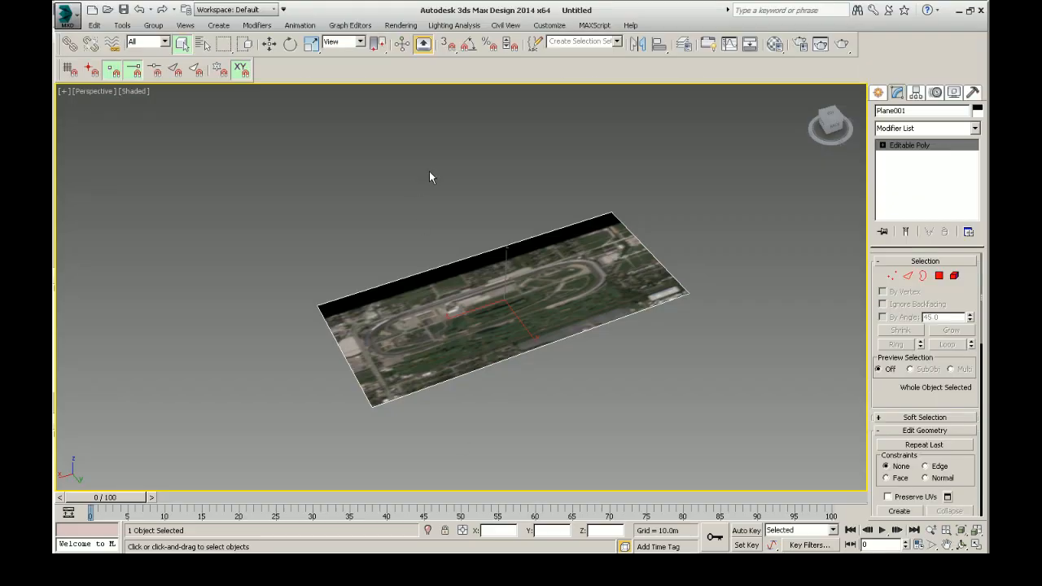
click(878, 92)
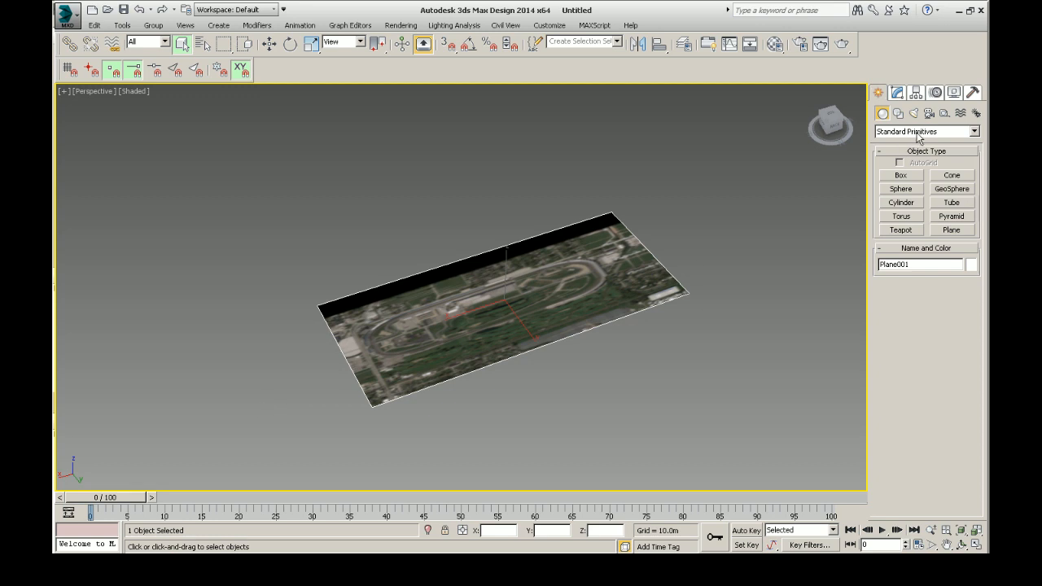
click(954, 231)
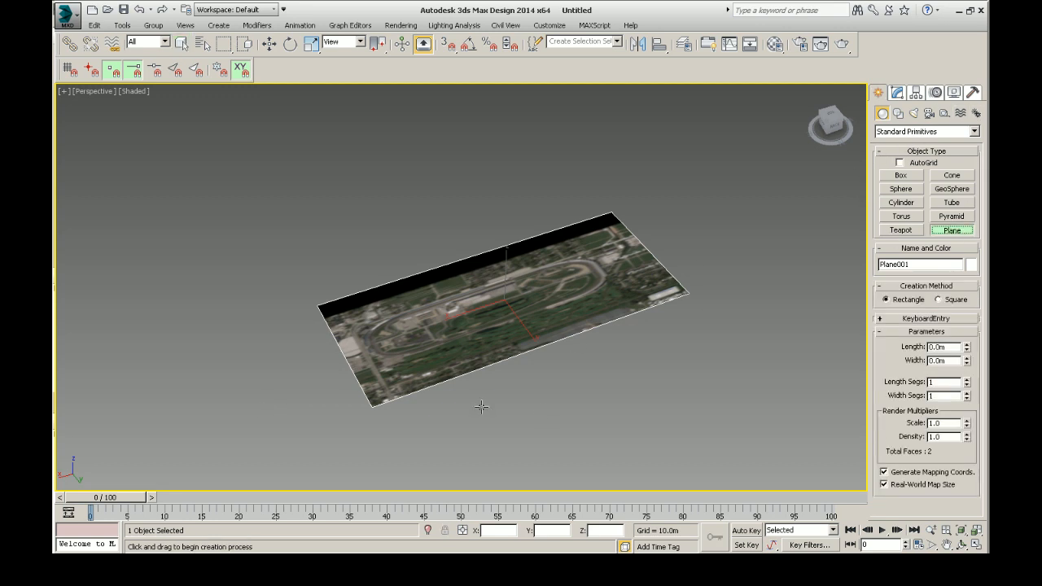
drag(686, 347, 397, 475)
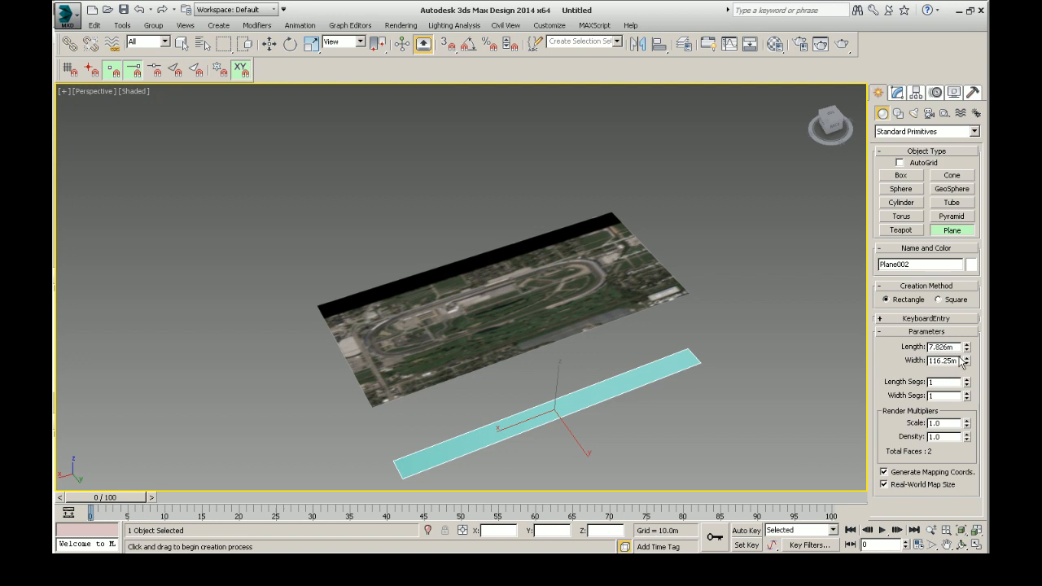
- Set the new plane's width to 1586.42 m and its length to 20 m
double_click(956, 360)
text(1586.42)
key(Return)
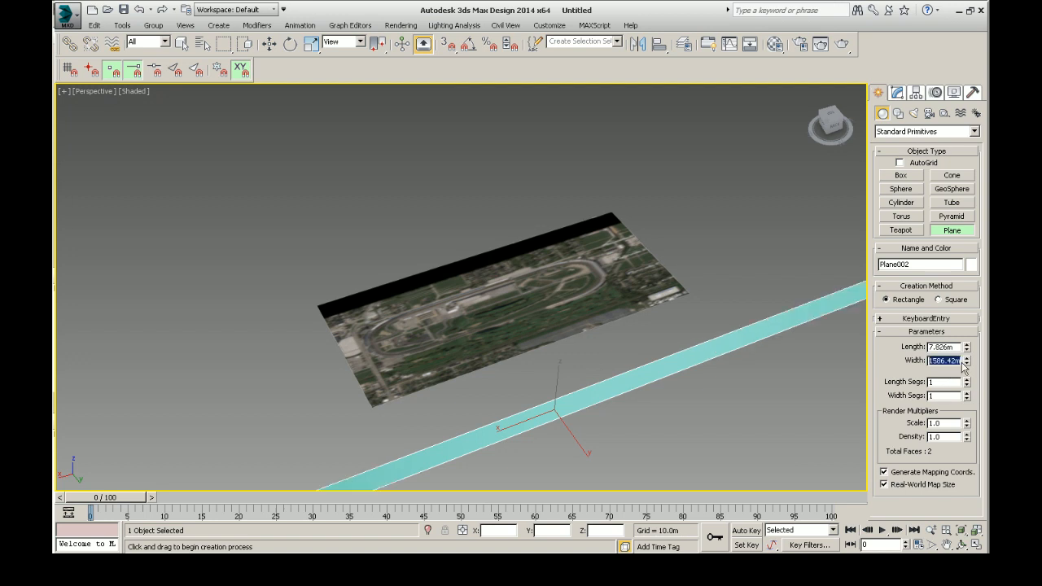
double_click(946, 347)
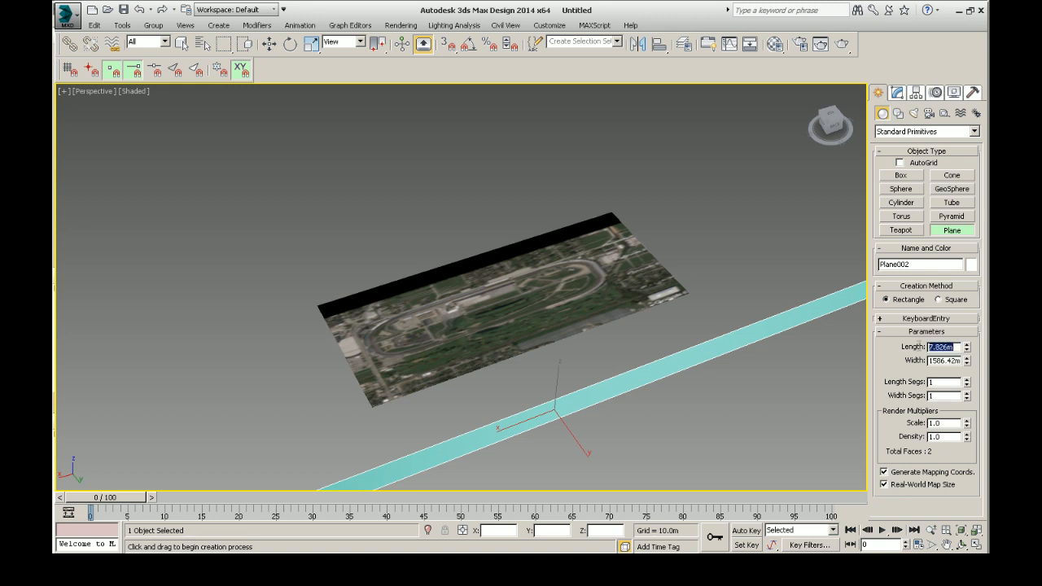
text(30)
key(Return)
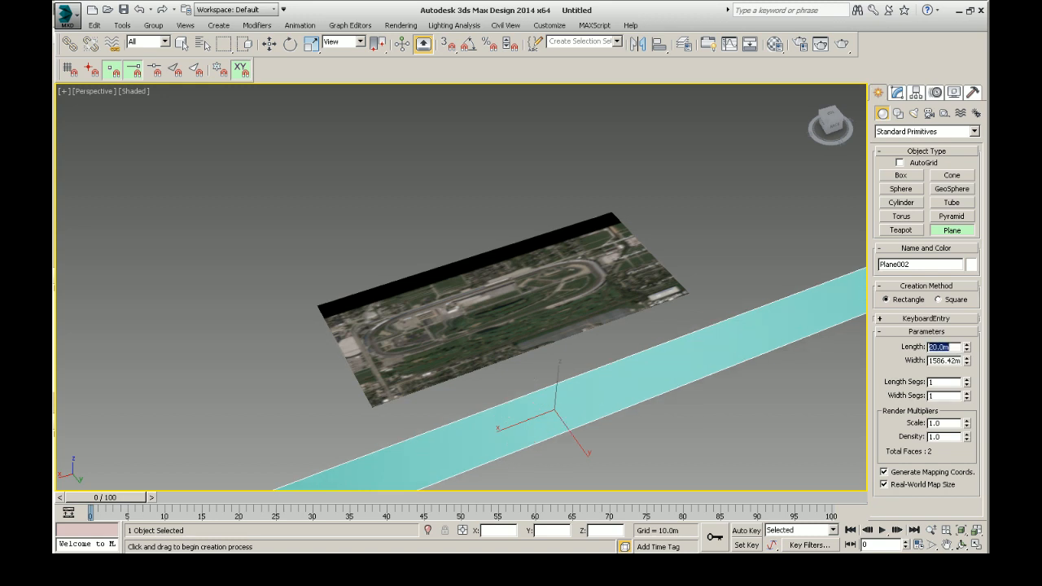
- Enable angle snap and rotate the long plane -90 degrees about X so that it stands upright
click(289, 45)
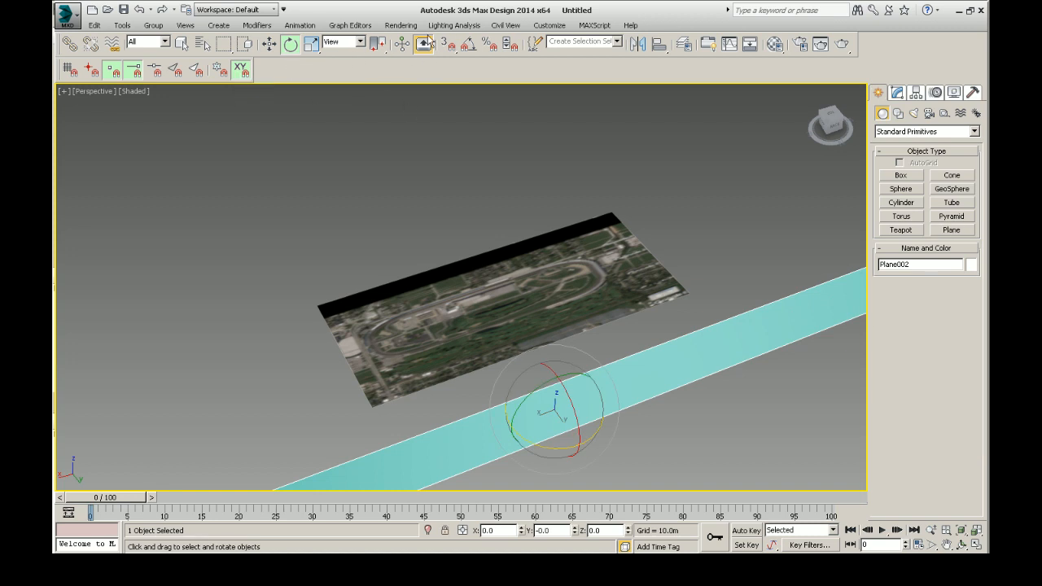
click(469, 45)
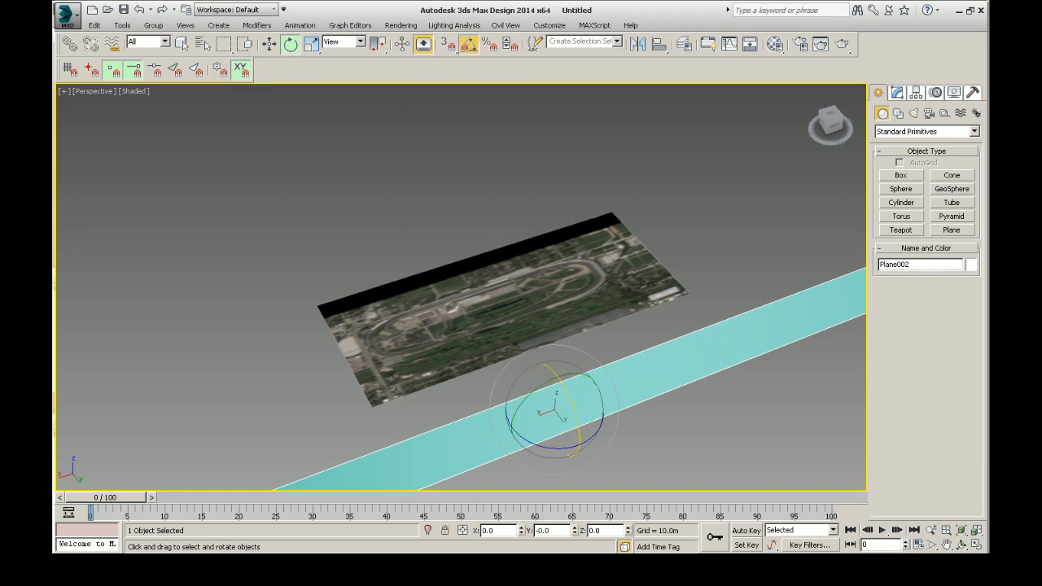
drag(568, 381, 574, 401)
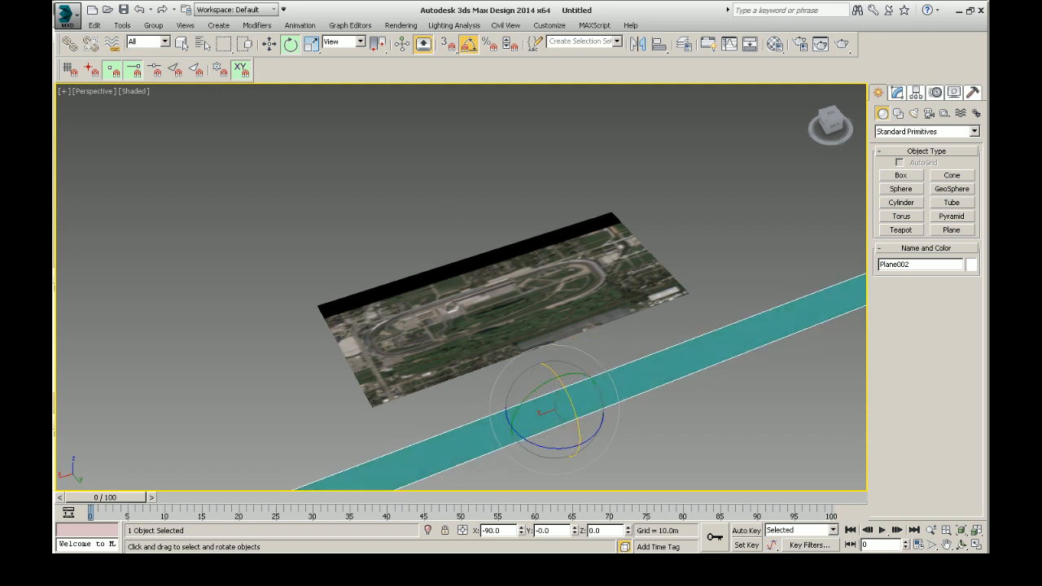
- Move the upright plane along Y to about 2.8 m, across the aerial image, and switch the viewport to Orthographic
click(269, 44)
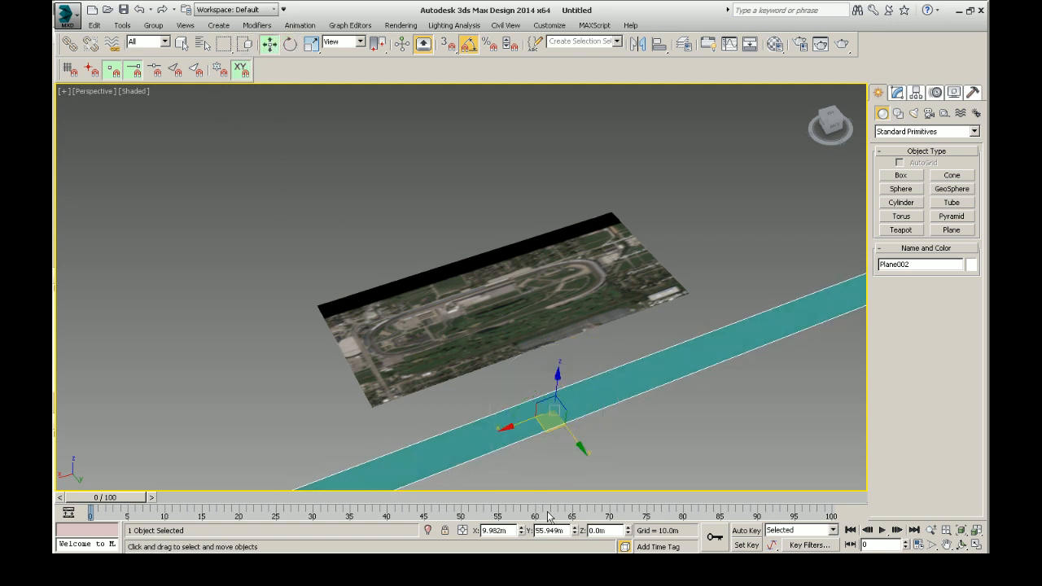
drag(579, 447, 518, 333)
scroll(512, 228, down, 3)
click(98, 90)
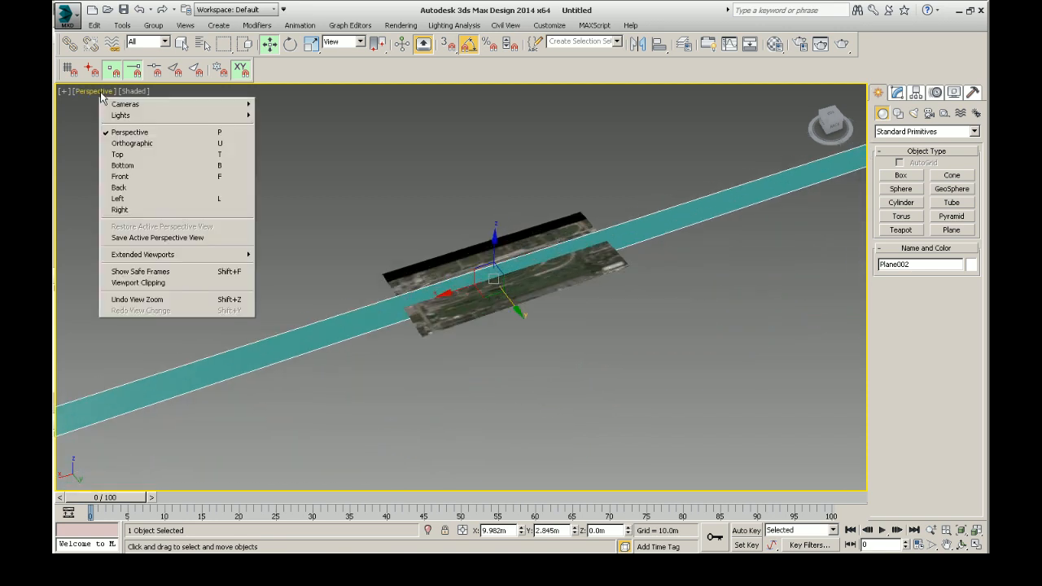
click(132, 143)
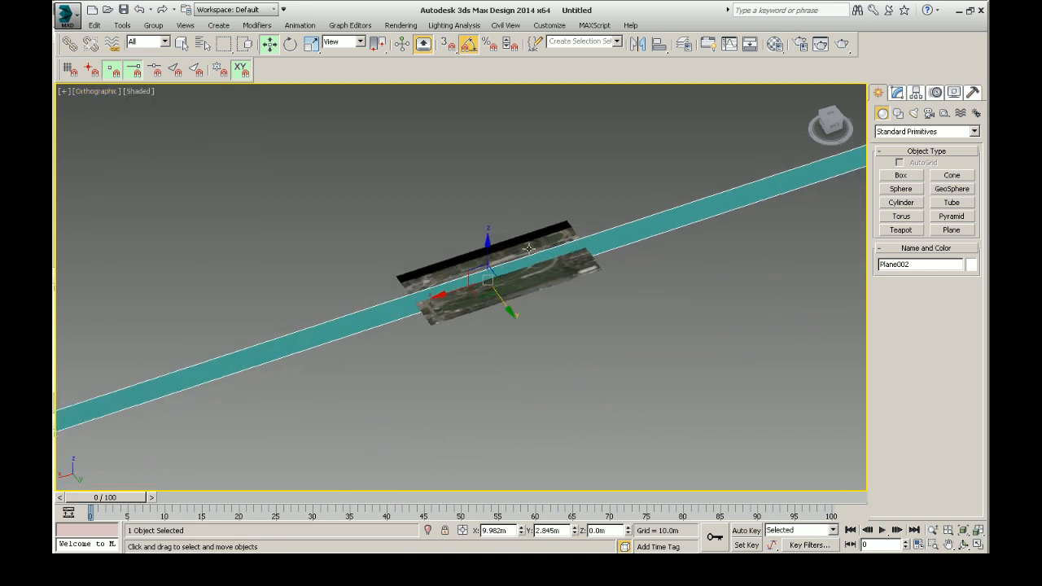
scroll(529, 248, up, 5)
scroll(529, 278, down, 5)
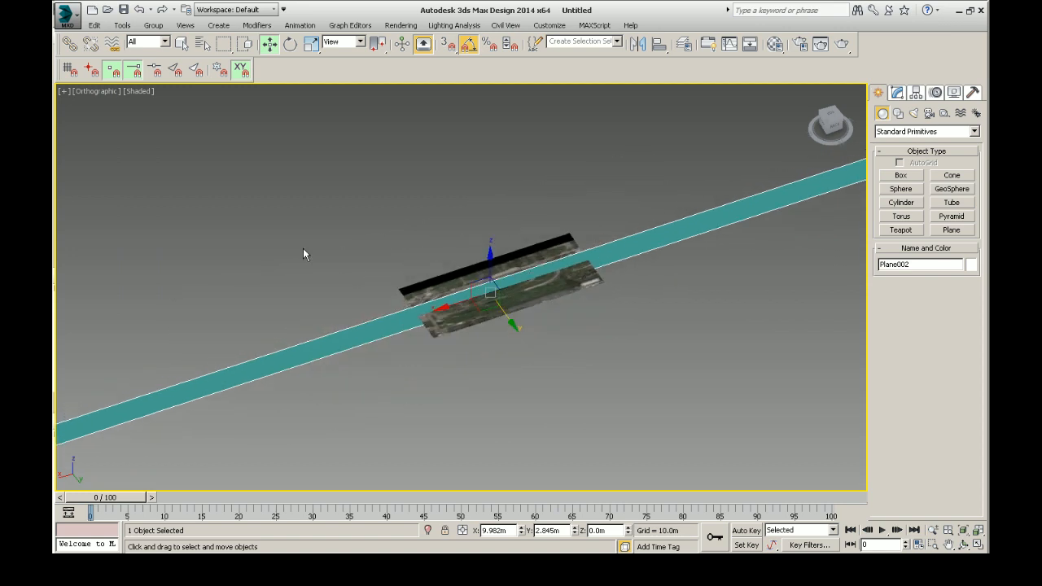
- Scale the textured ground plane uniformly to about 1658% so the oval approaches the length of the reference plane
scroll(490, 291, up, 3)
click(587, 325)
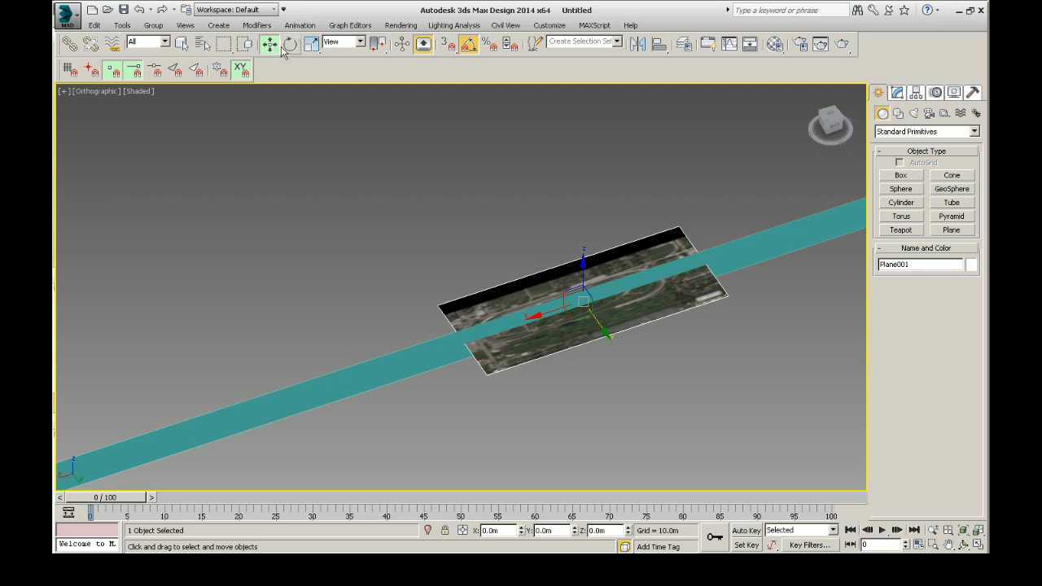
click(312, 43)
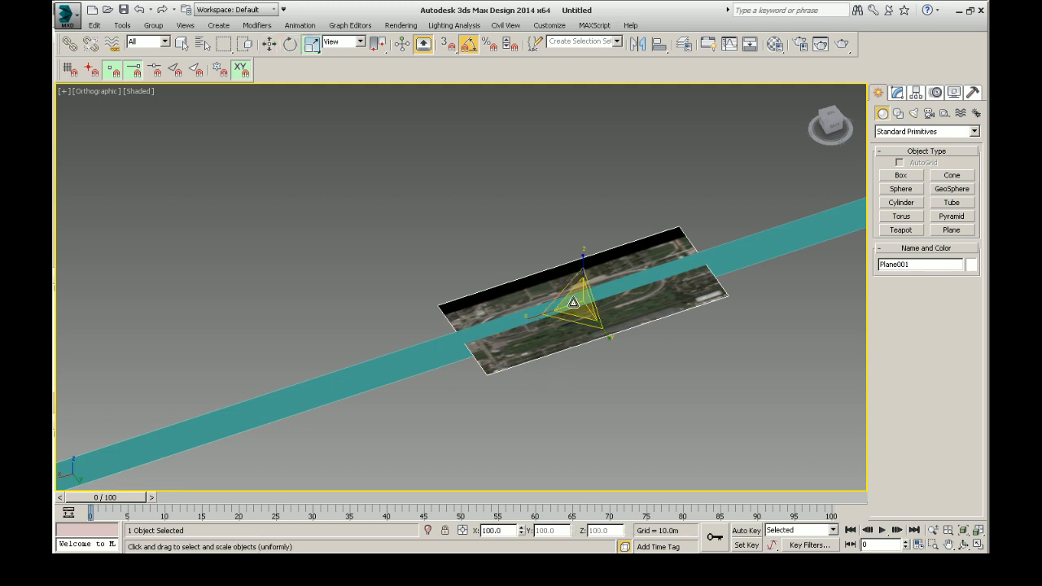
drag(572, 302, 616, 76)
scroll(463, 257, down, 8)
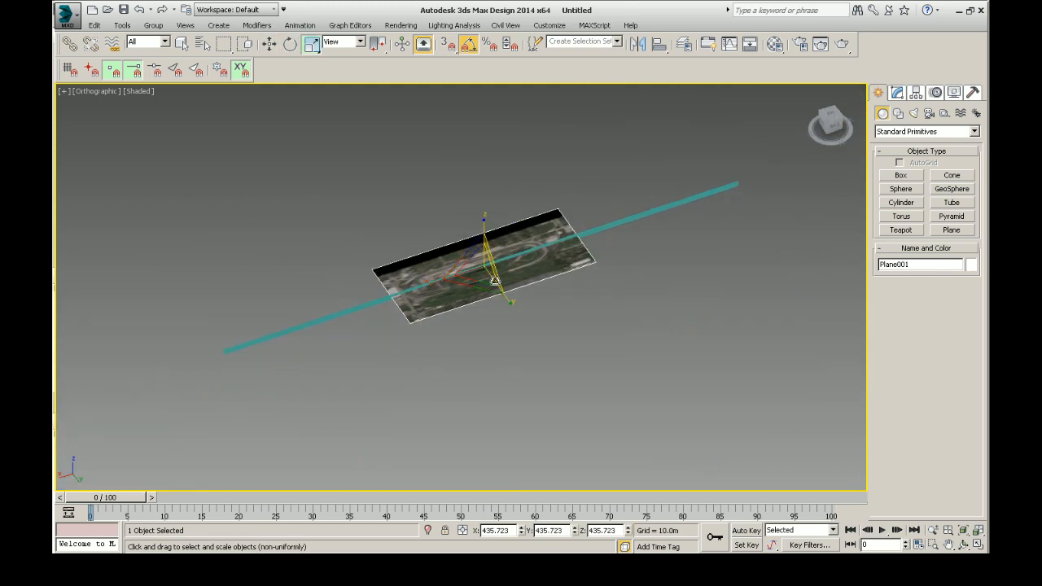
drag(495, 280, 572, 98)
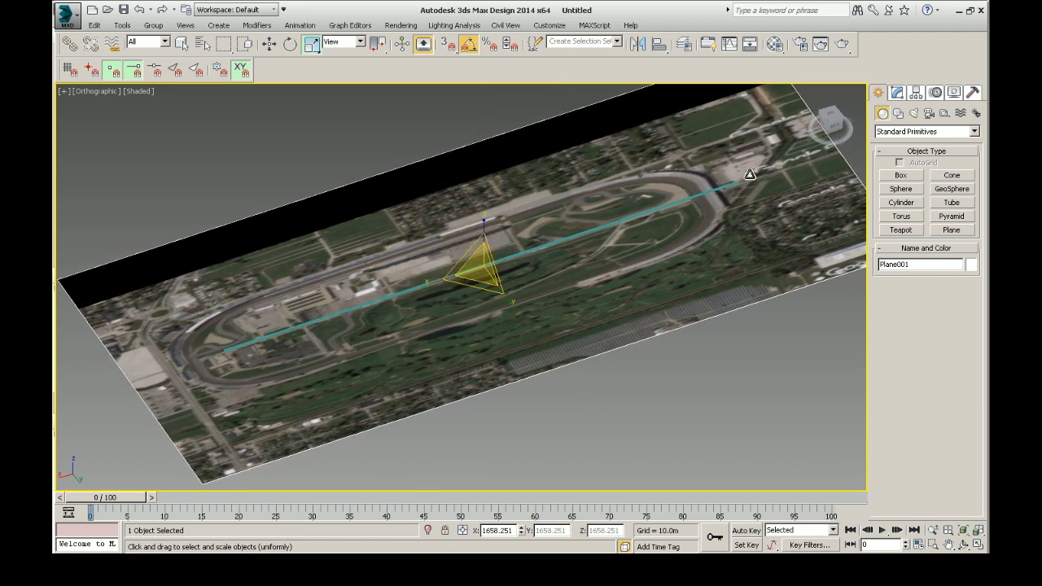
- Turn on Edged Faces for the shaded viewport
click(118, 95)
click(133, 93)
click(133, 93)
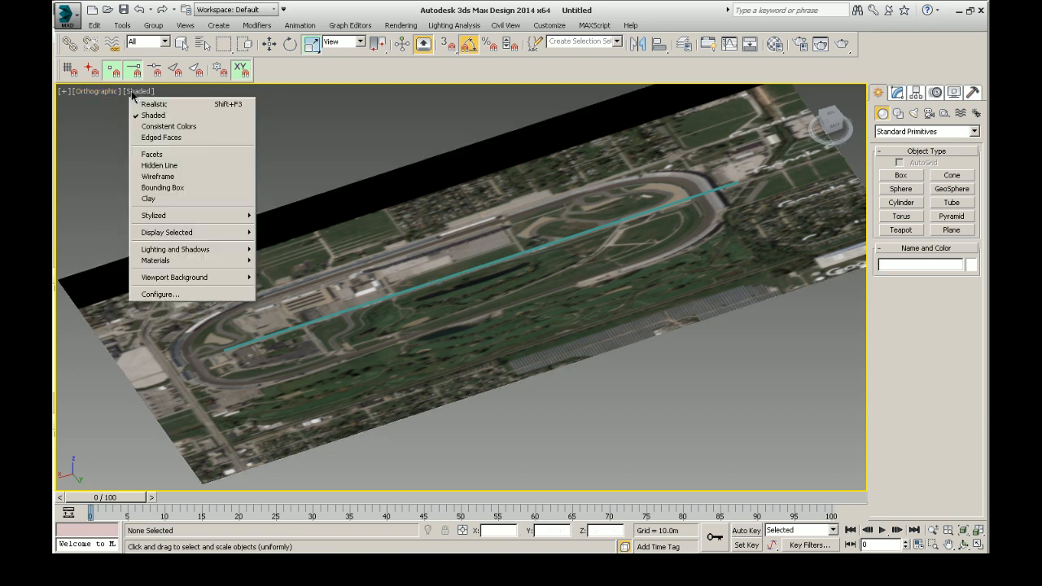
click(159, 138)
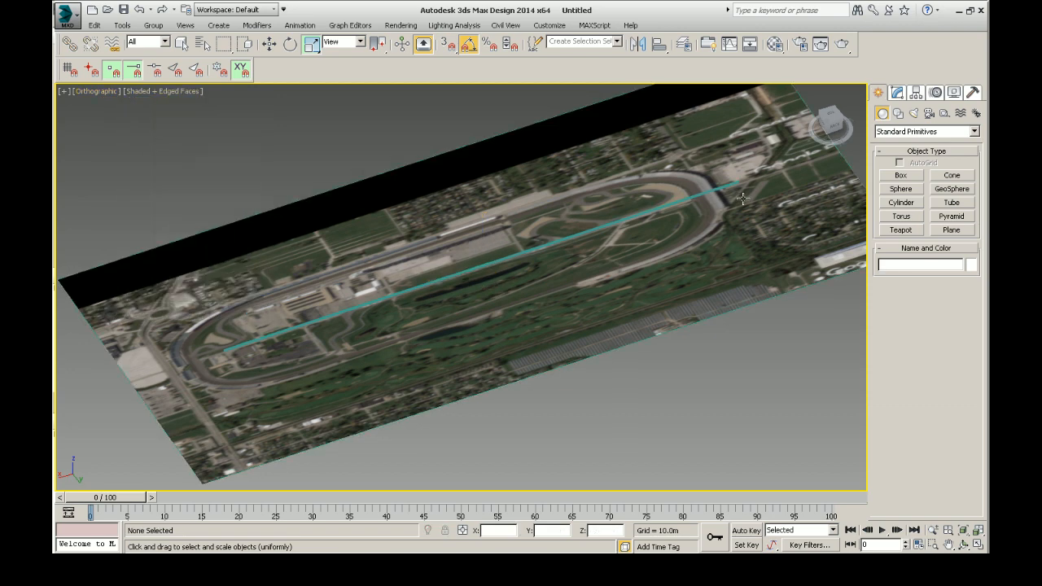
- Scale the upright reference plane's height to about 1202%, and select the textured ground plane again
click(513, 254)
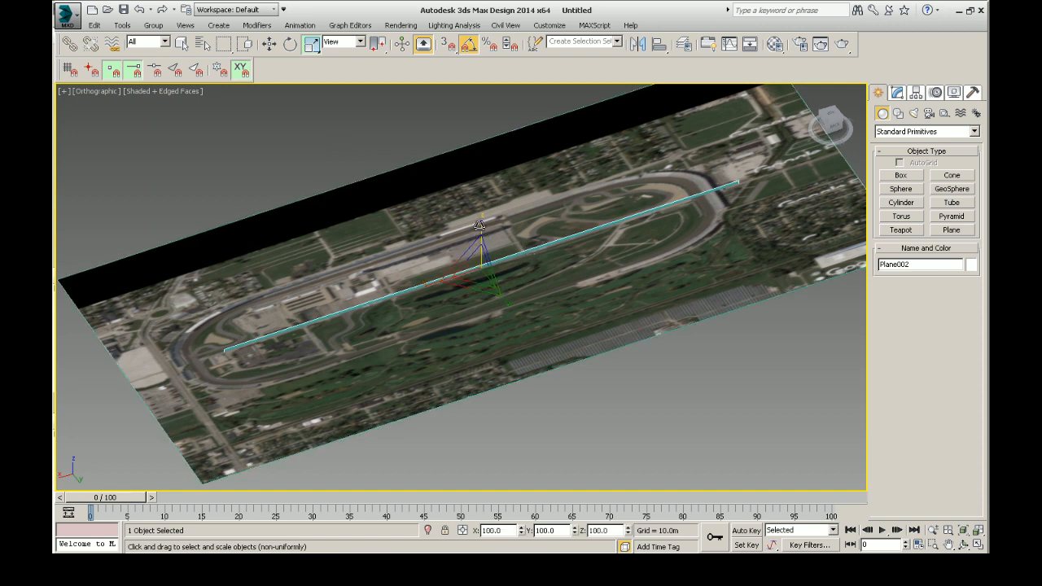
drag(480, 225, 481, 415)
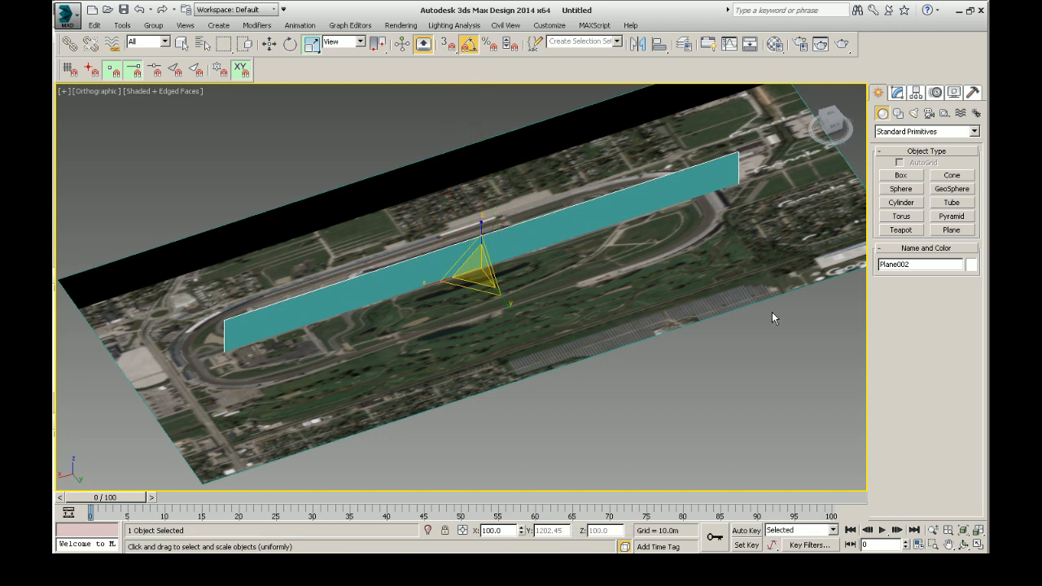
click(467, 358)
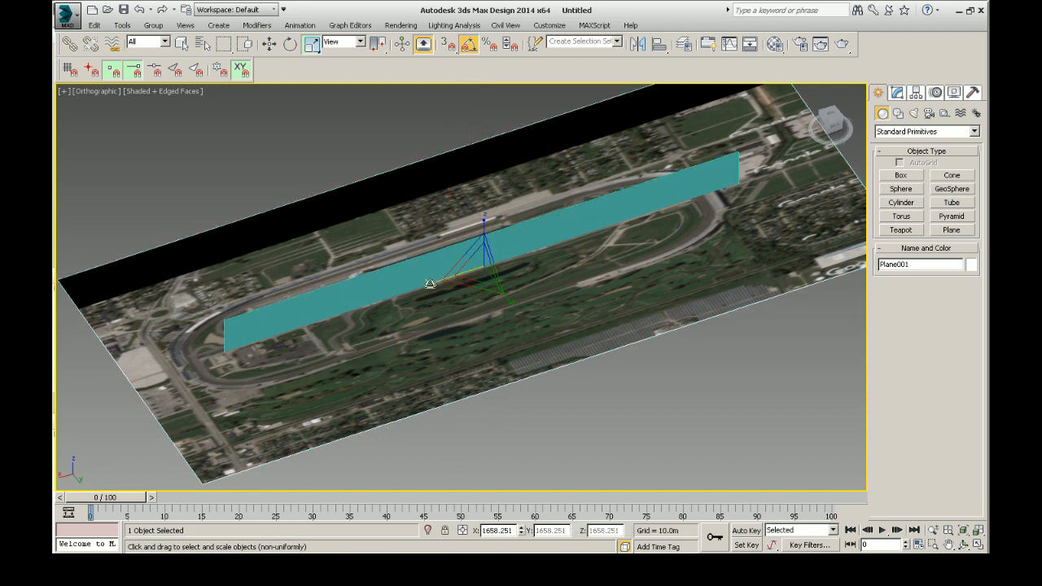
- Move the textured ground plane along X to about -108.9 m and check both ends of the oval against the reference plane
click(269, 44)
drag(435, 282, 479, 279)
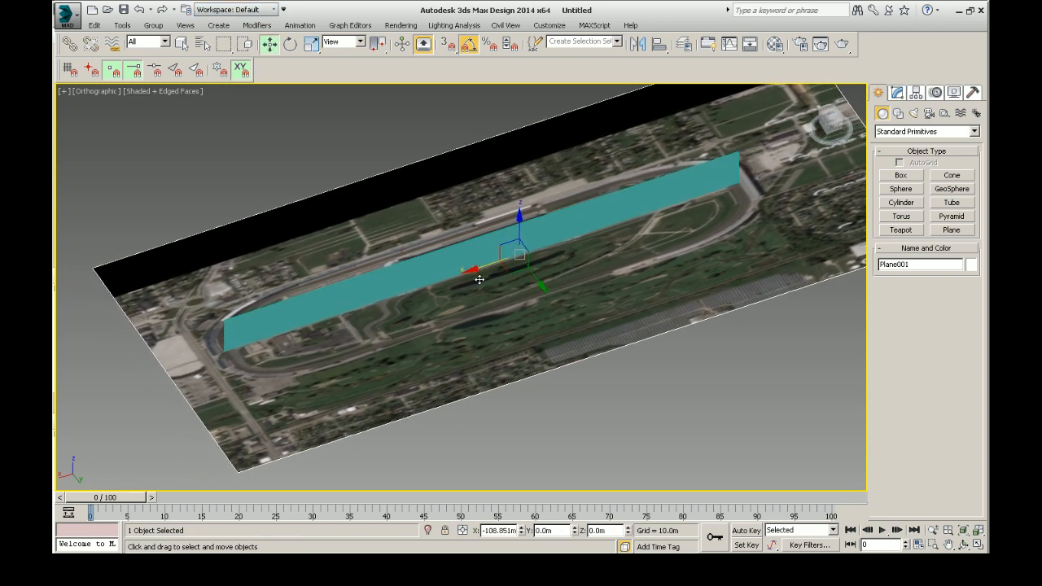
scroll(764, 148, up, 3)
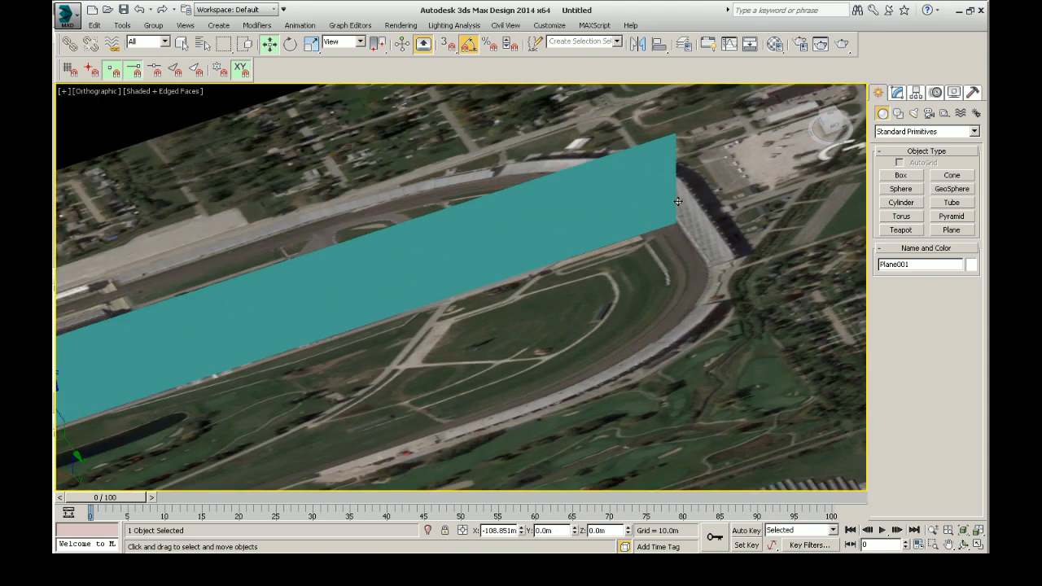
scroll(650, 262, up, 3)
scroll(665, 316, down, 10)
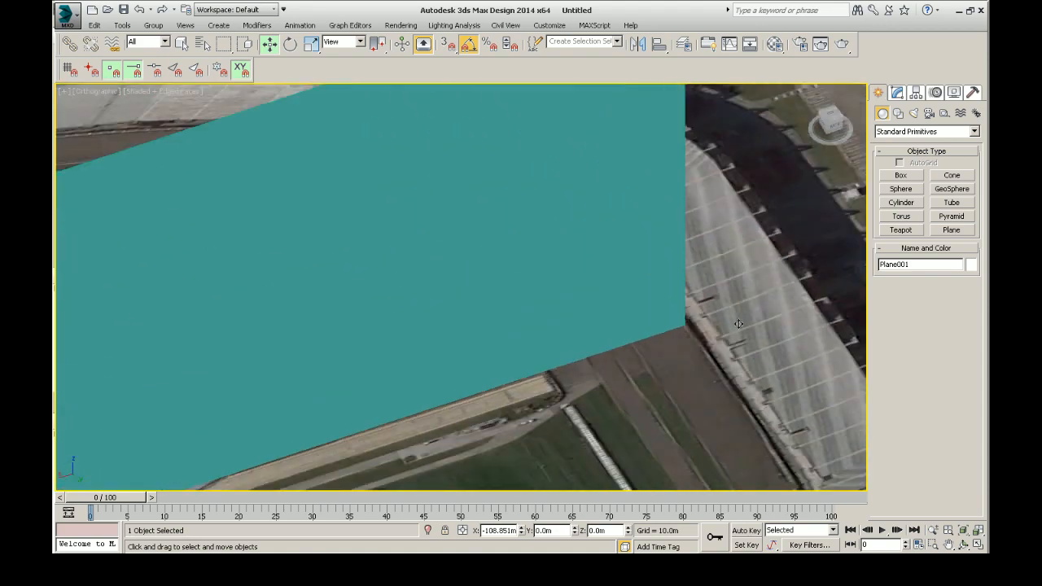
scroll(409, 377, up, 5)
scroll(409, 378, up, 5)
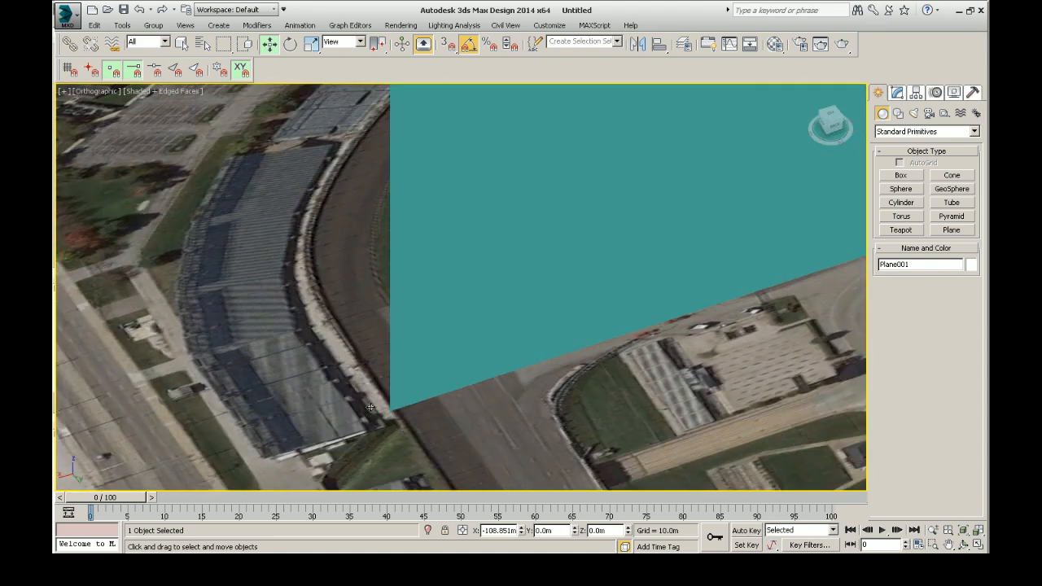
scroll(407, 456, down, 4)
scroll(413, 437, up, 5)
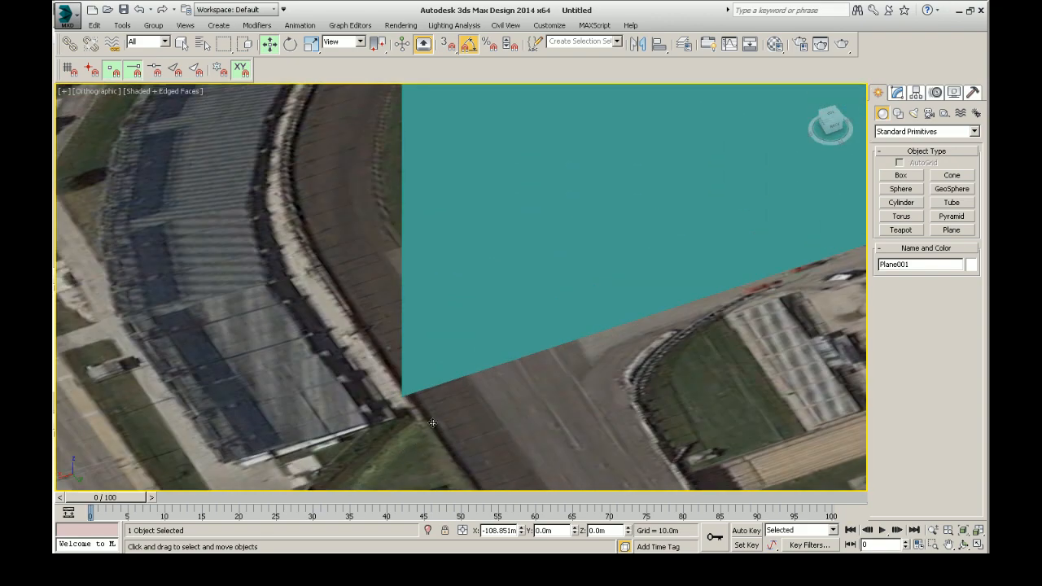
scroll(412, 438, down, 8)
scroll(782, 309, up, 2)
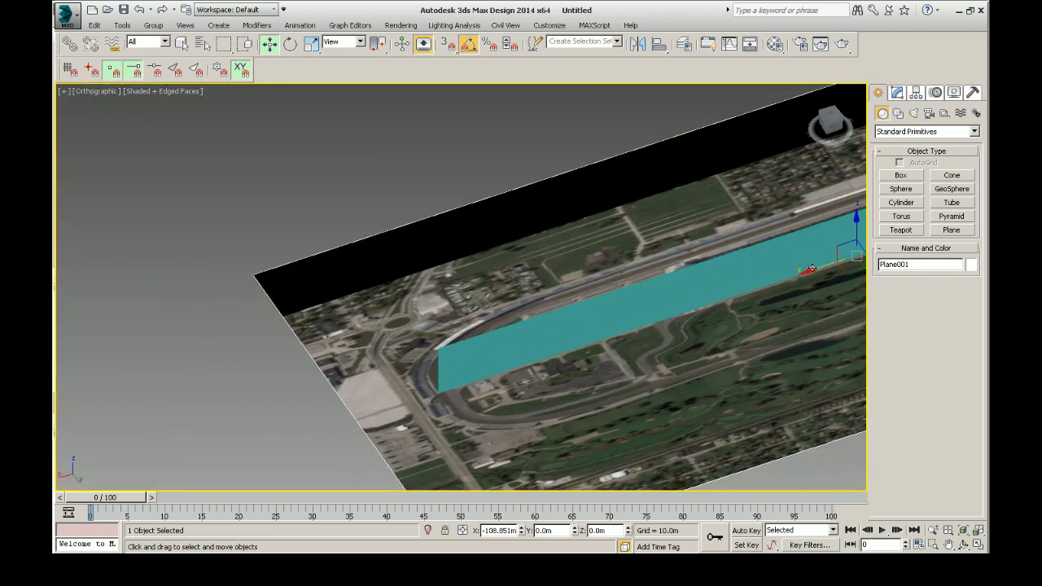
- Shift the textured ground plane along X to about -113.2 m and compare the oval's ends with the reference plane
drag(811, 269, 813, 268)
scroll(380, 412, up, 5)
scroll(775, 276, up, 5)
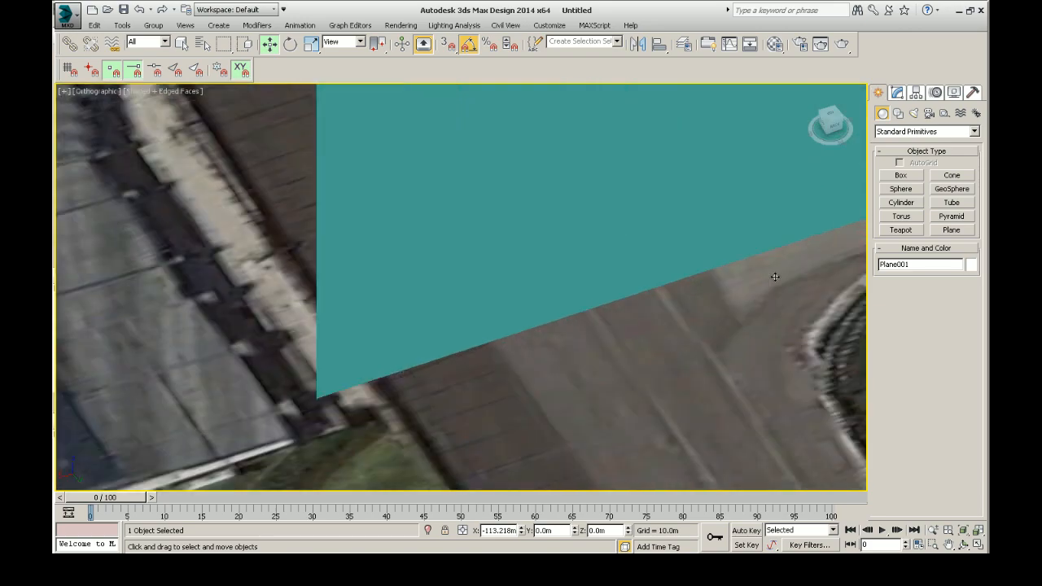
scroll(423, 392, down, 6)
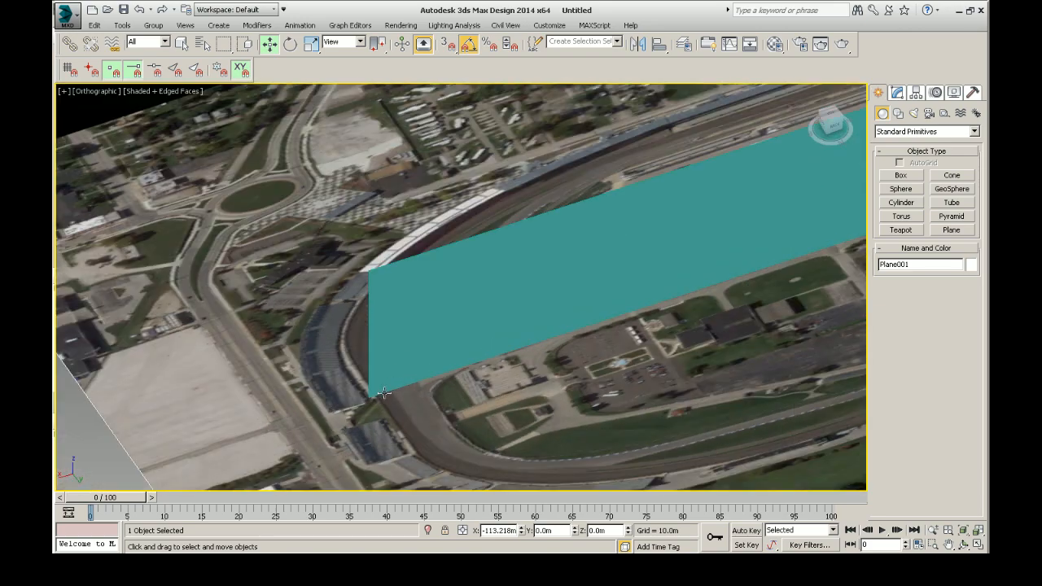
scroll(386, 402, down, 5)
scroll(667, 299, up, 6)
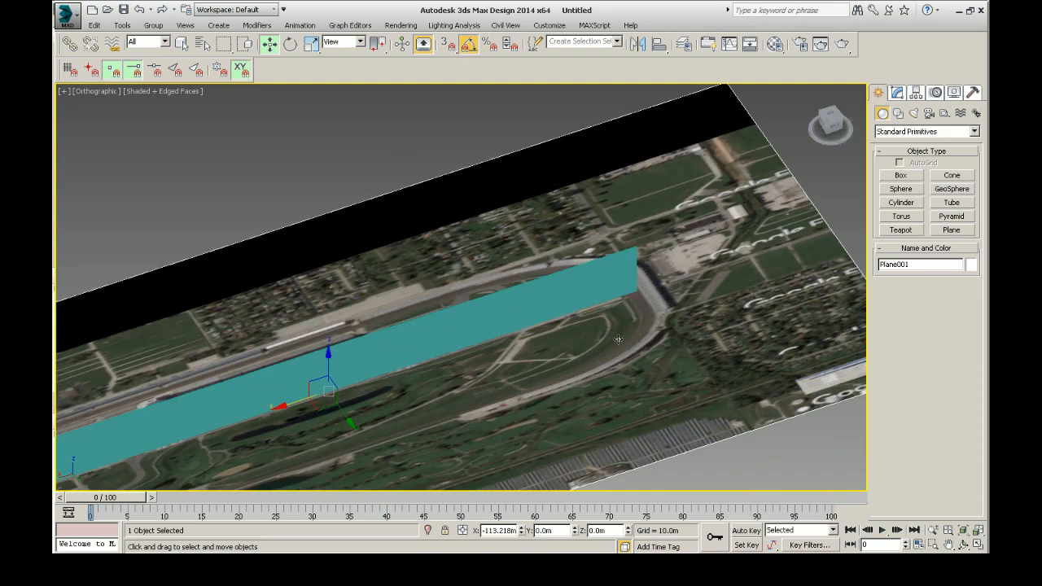
scroll(667, 299, down, 3)
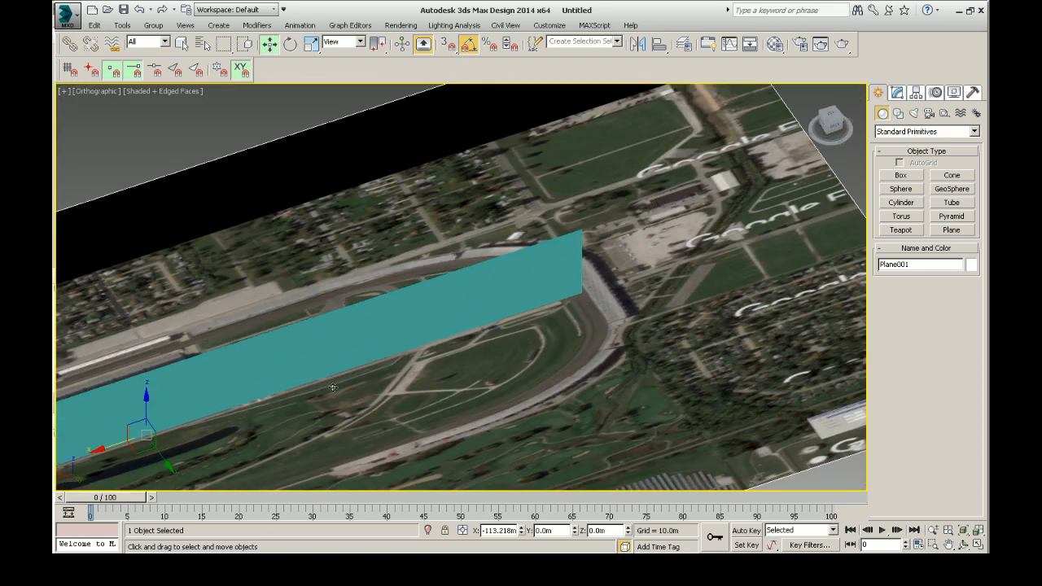
- Reselect the textured ground plane and adjust its X position to about -110.4 m to align the oval's end with the reference plane
click(305, 359)
scroll(359, 399, down, 2)
scroll(359, 403, up, 2)
scroll(553, 419, down, 3)
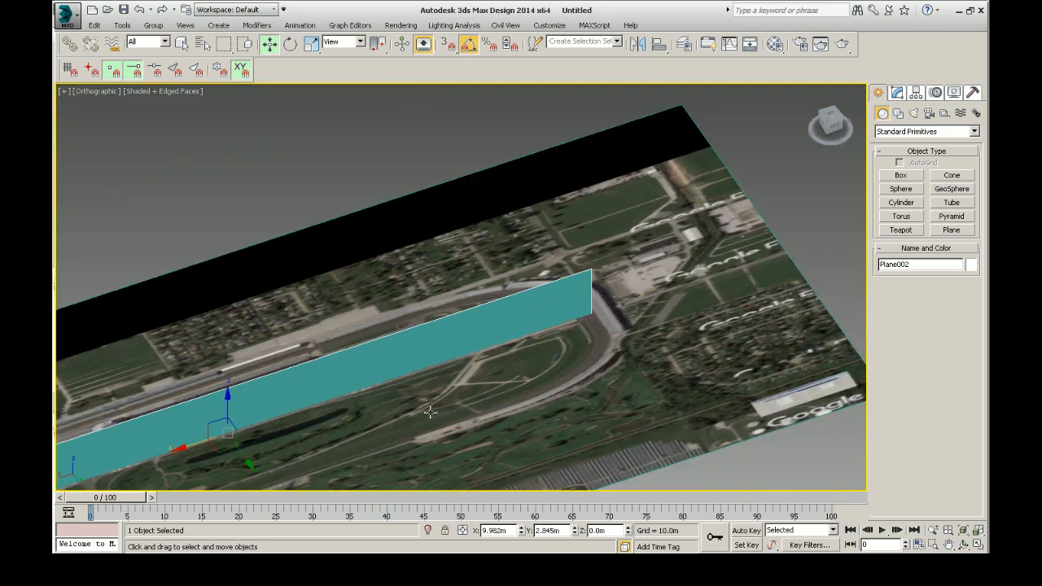
scroll(185, 453, up, 1)
scroll(186, 453, up, 2)
click(299, 421)
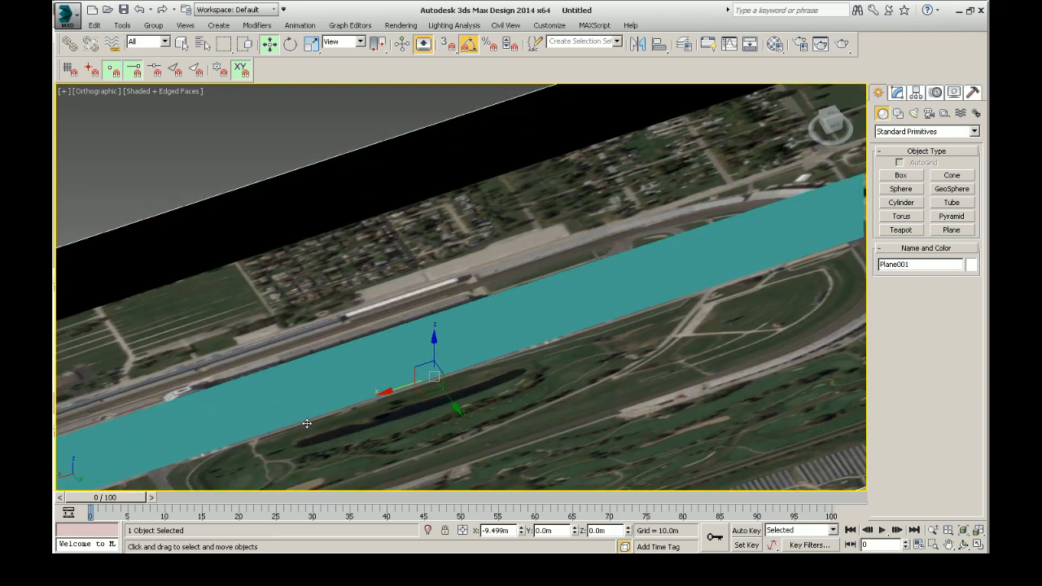
drag(299, 421, 295, 421)
scroll(505, 336, down, 5)
scroll(271, 418, up, 6)
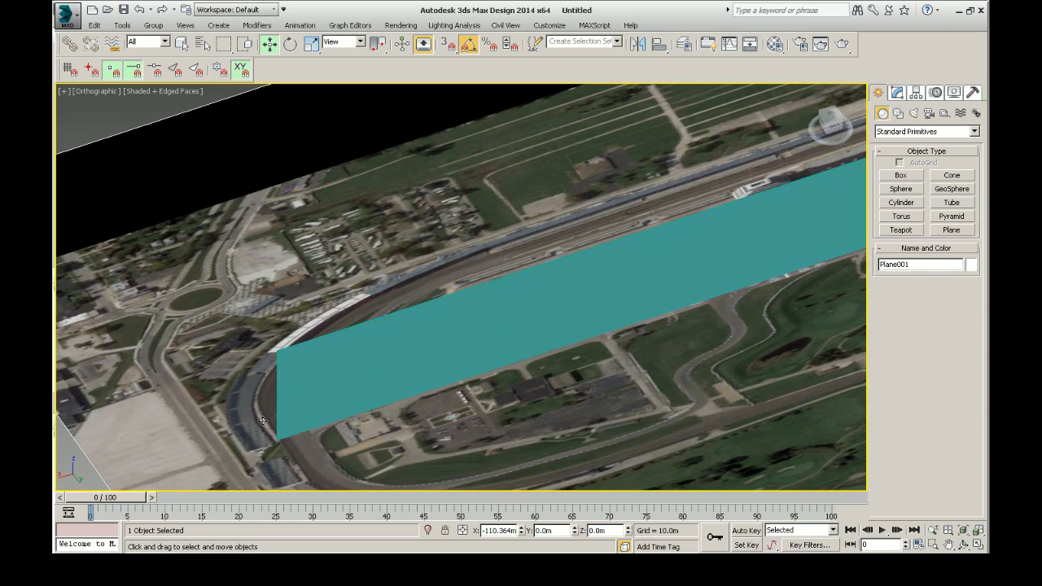
- Fine-tune the textured ground plane's X position to about -106.3 m against the end of the reference plane
scroll(262, 420, down, 3)
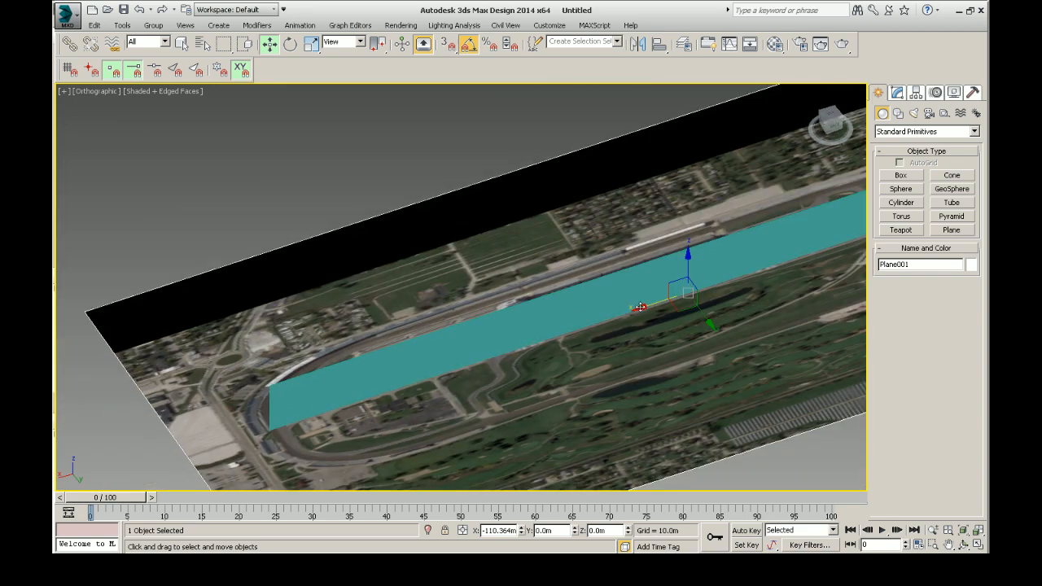
mouse_move(641, 306)
mouse_down()
mouse_move(632, 302)
mouse_move(639, 309)
mouse_up()
scroll(279, 420, up, 7)
scroll(353, 388, down, 8)
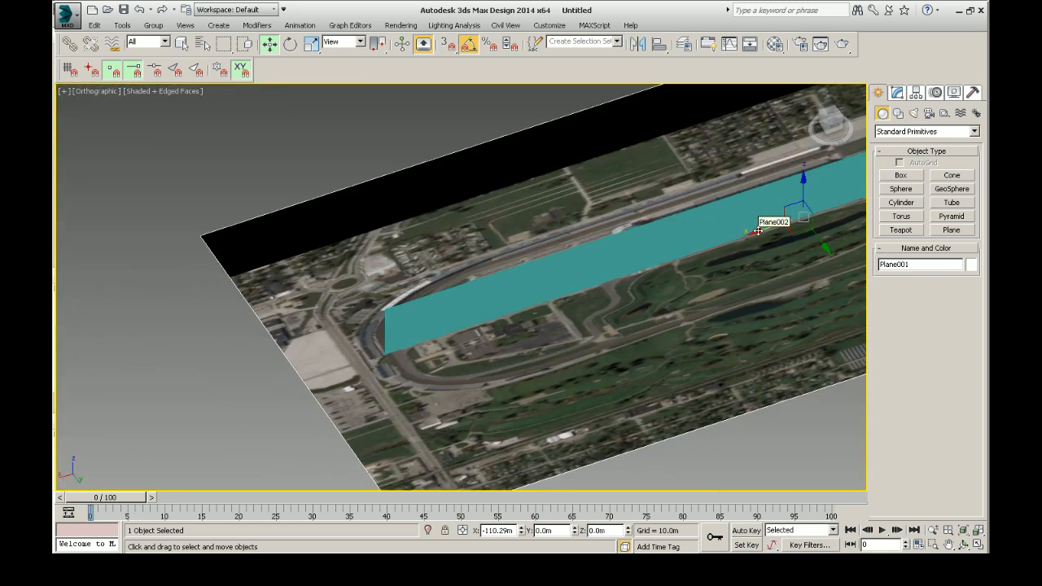
drag(758, 231, 756, 232)
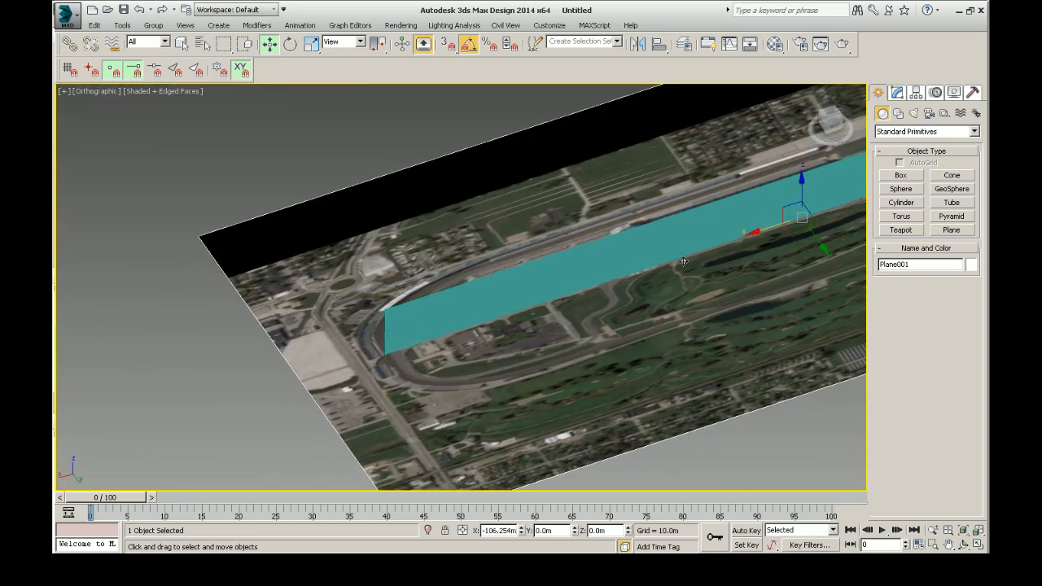
- Draw a flat plane about 749 m long and 113 m wide on the ground beside the short end of the aerial image
click(951, 230)
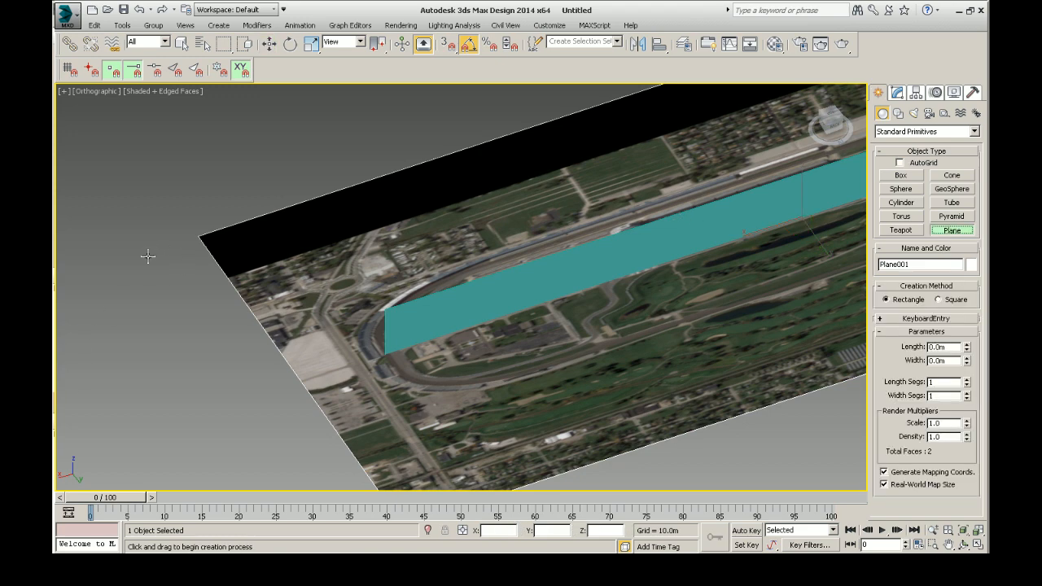
drag(148, 256, 258, 504)
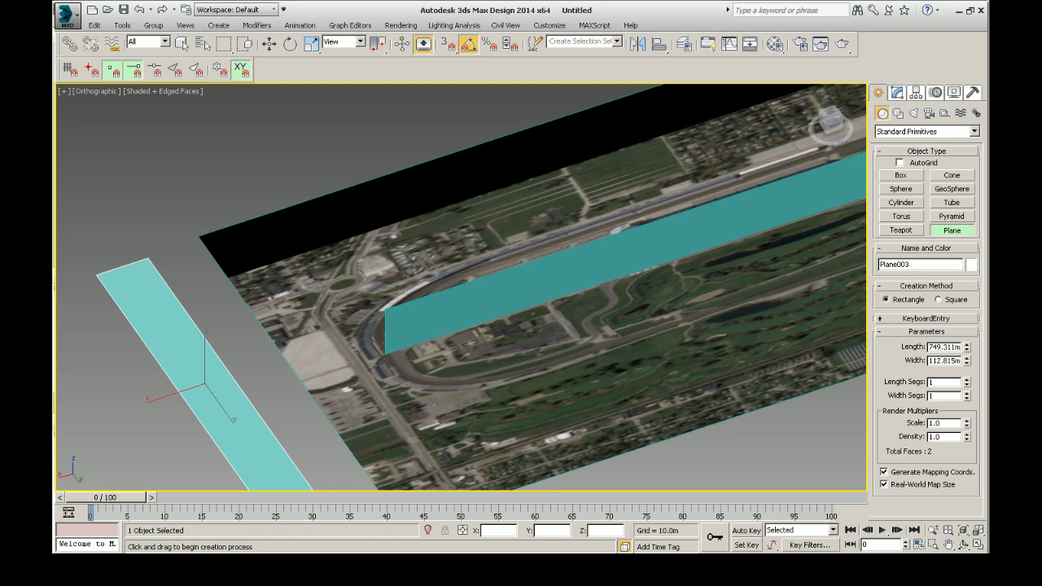
scroll(461, 351, down, 5)
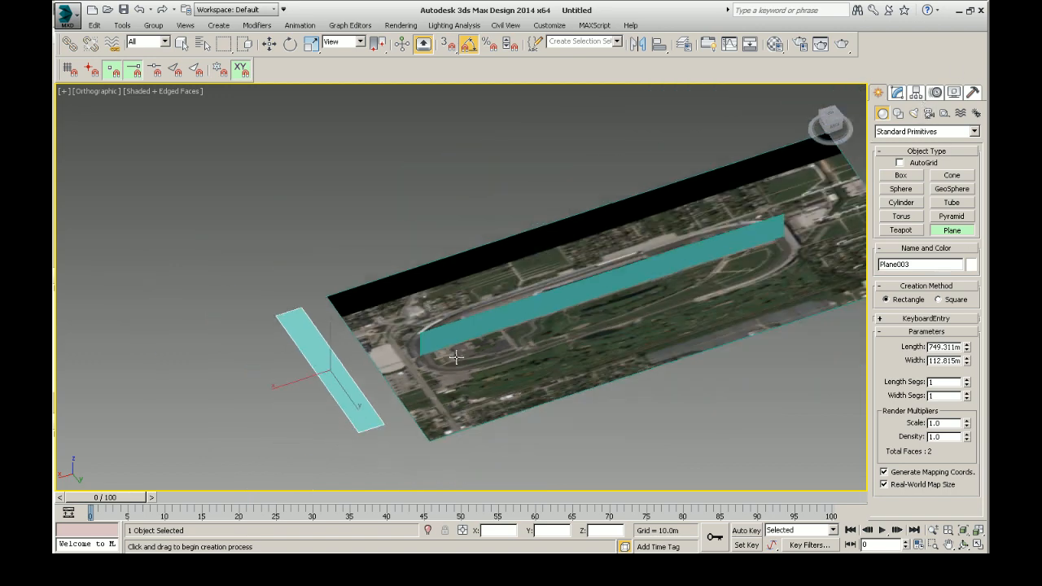
- Examine the proportions of the aerial image's oval and infield buildings from straight above, then return to an angled view
click(830, 116)
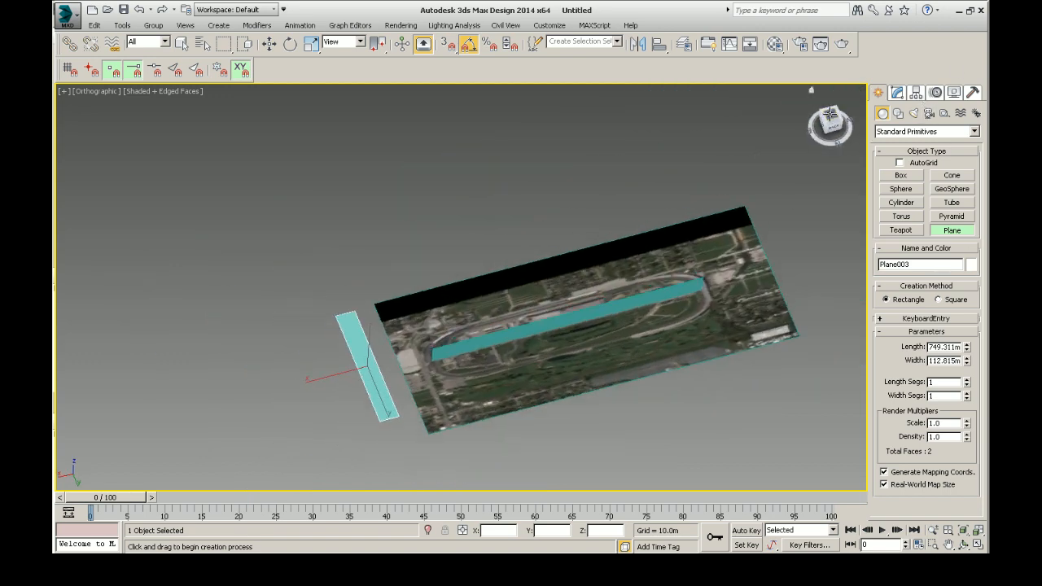
scroll(461, 480, down, 2)
scroll(537, 398, up, 1)
scroll(558, 468, down, 3)
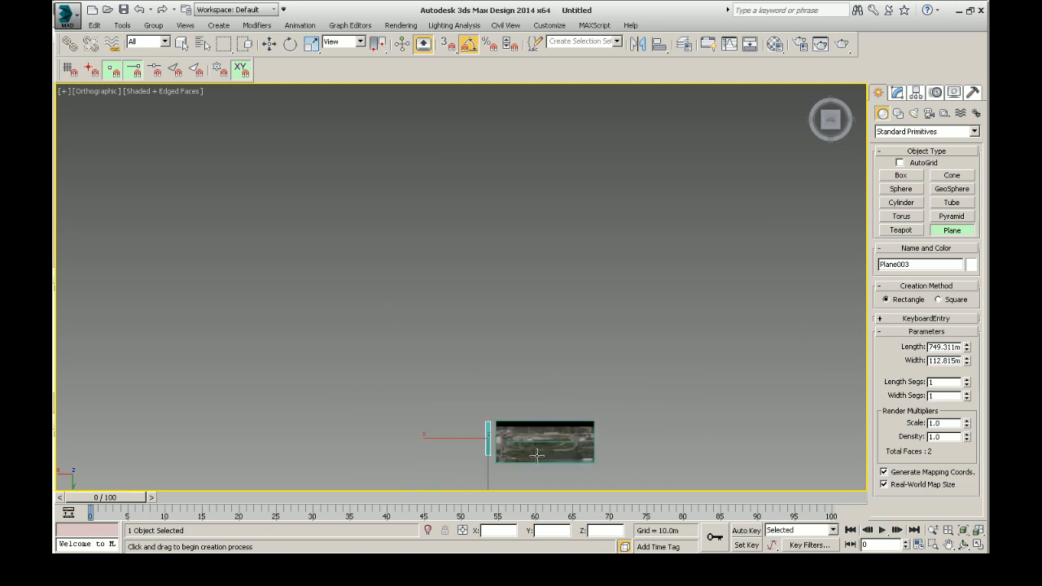
scroll(537, 472, up, 6)
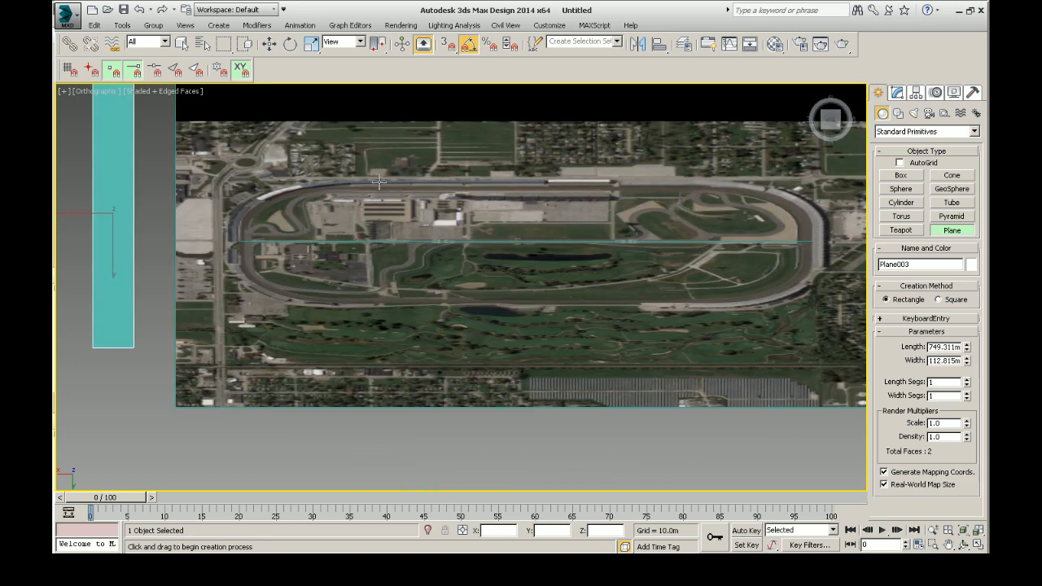
scroll(362, 205, up, 8)
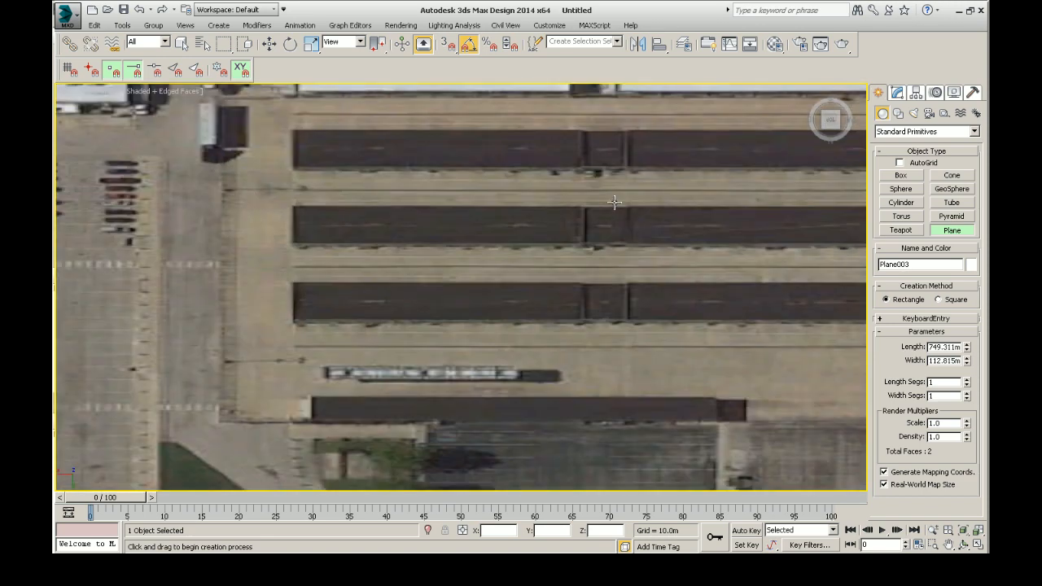
scroll(635, 277, up, 4)
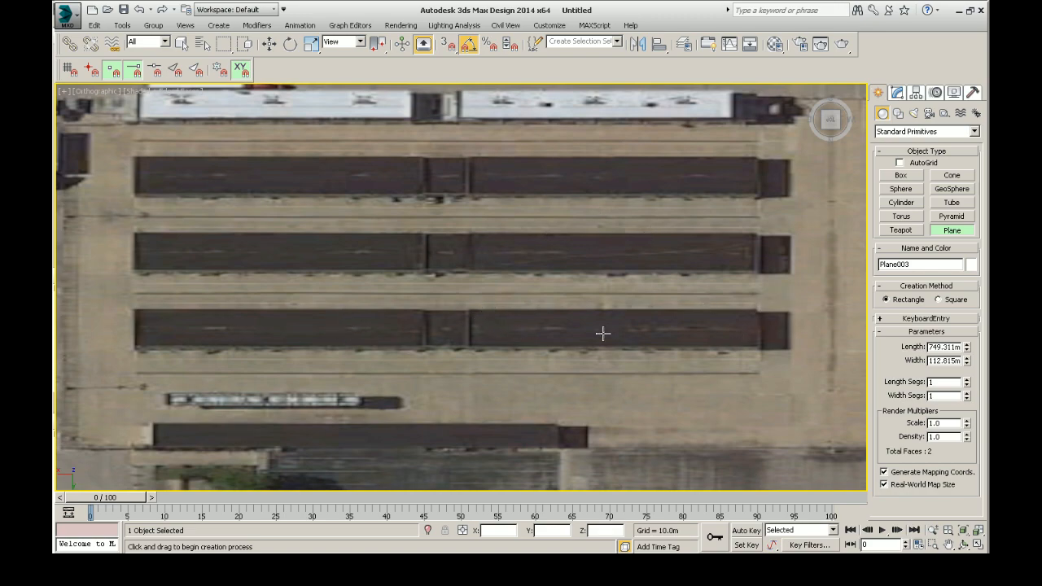
scroll(554, 334, down, 5)
scroll(379, 249, down, 4)
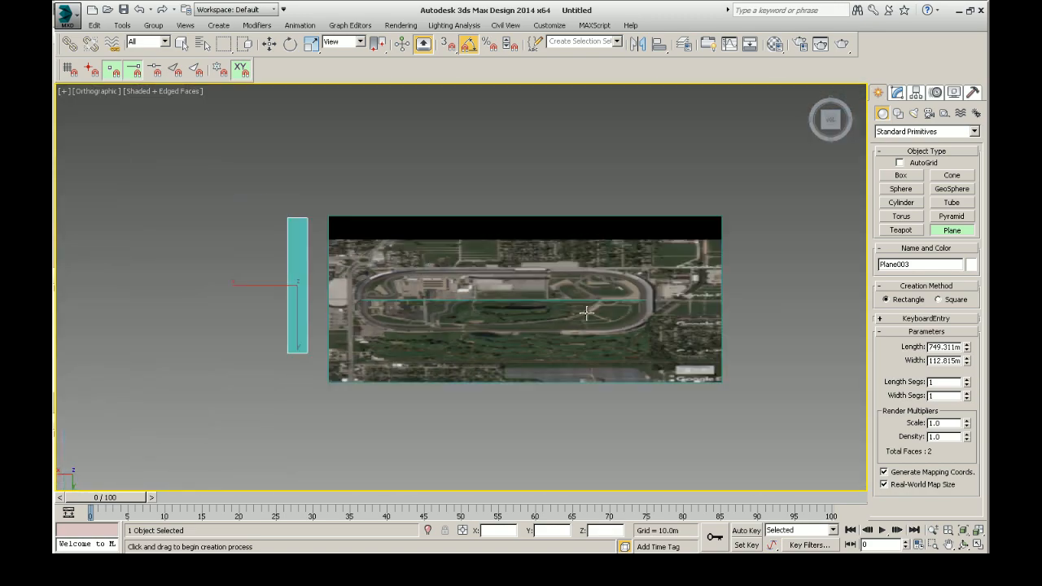
drag(824, 126, 554, 222)
scroll(446, 304, down, 4)
scroll(464, 242, up, 7)
scroll(523, 346, down, 2)
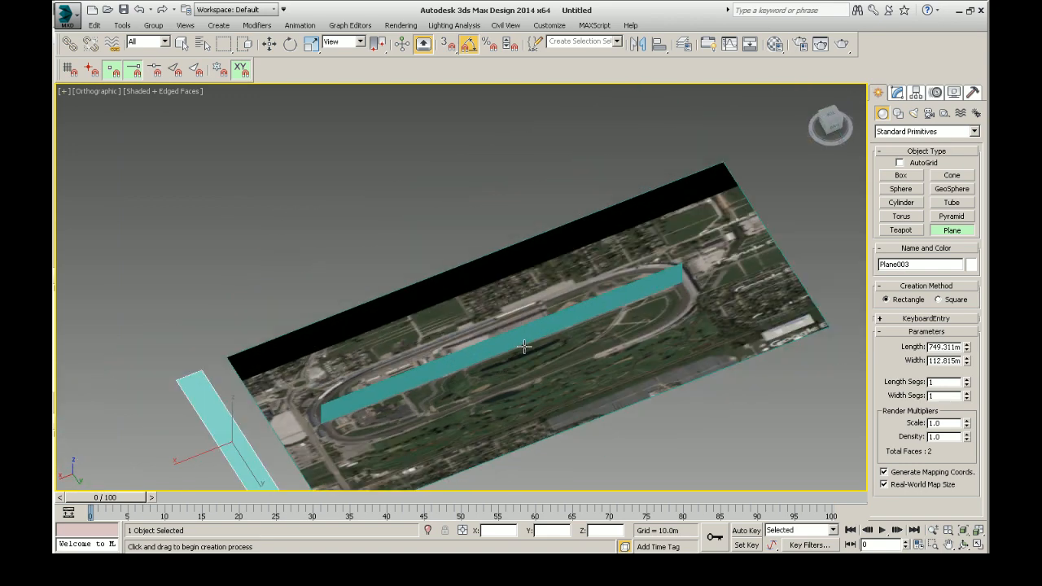